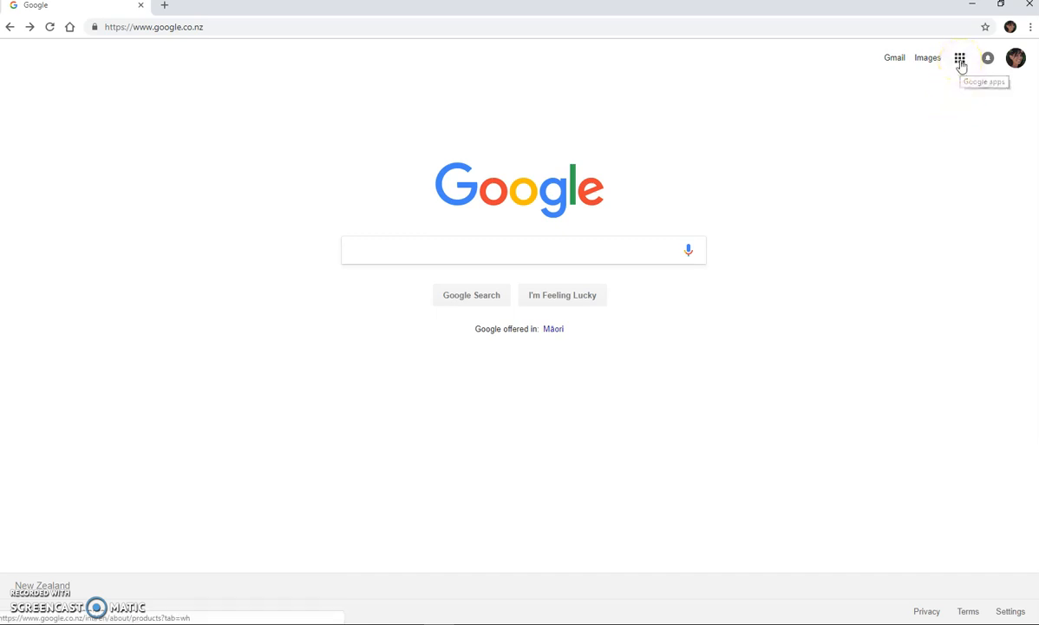
# - Open Google Forms from the full list of Google products
pyautogui.click(961, 66)
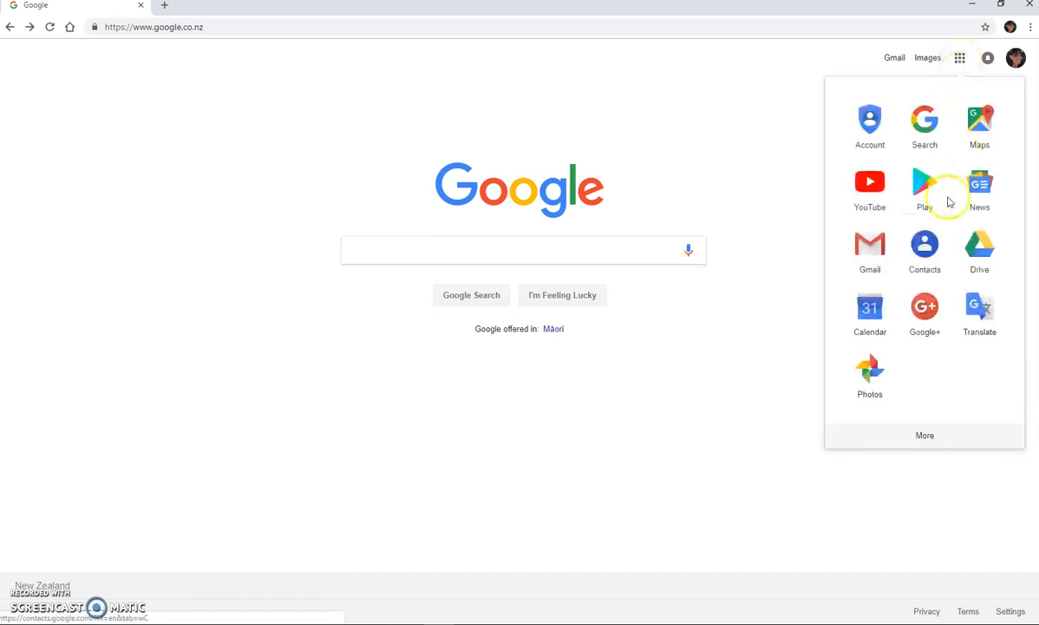
pyautogui.click(926, 438)
pyautogui.click(928, 435)
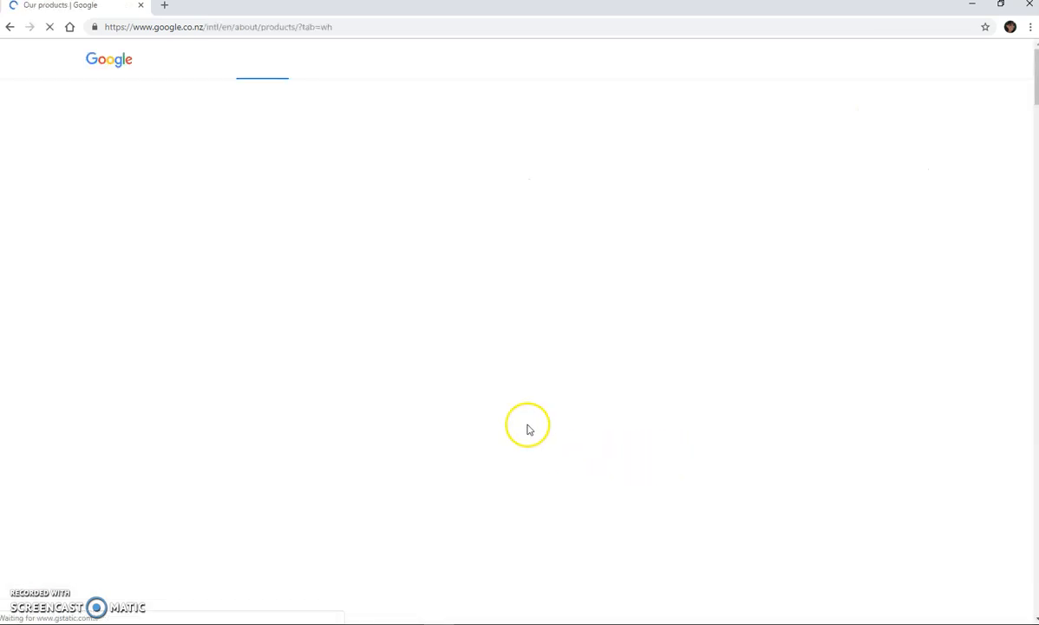
pyautogui.scroll(-2, 638, 521)
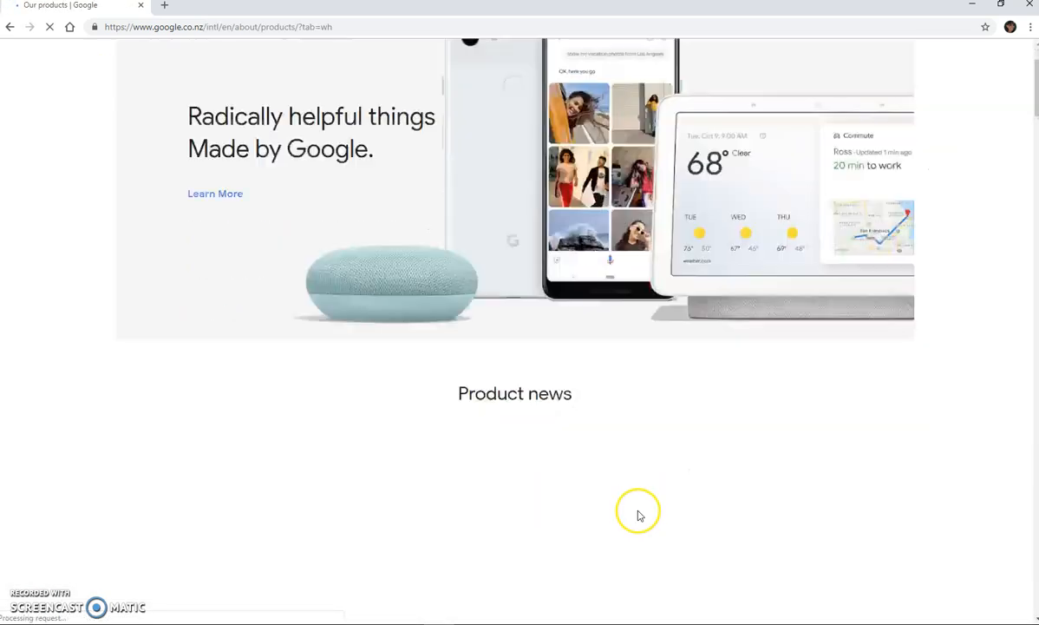
pyautogui.scroll(-5, 637, 515)
pyautogui.scroll(-10, 636, 477)
pyautogui.scroll(-15, 638, 480)
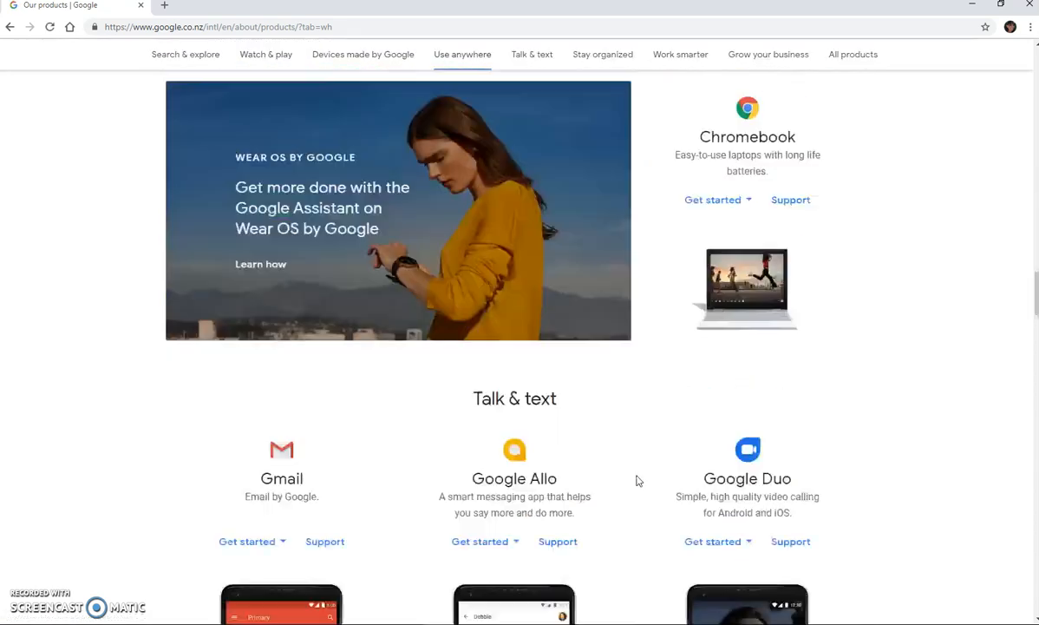
pyautogui.scroll(-15, 638, 481)
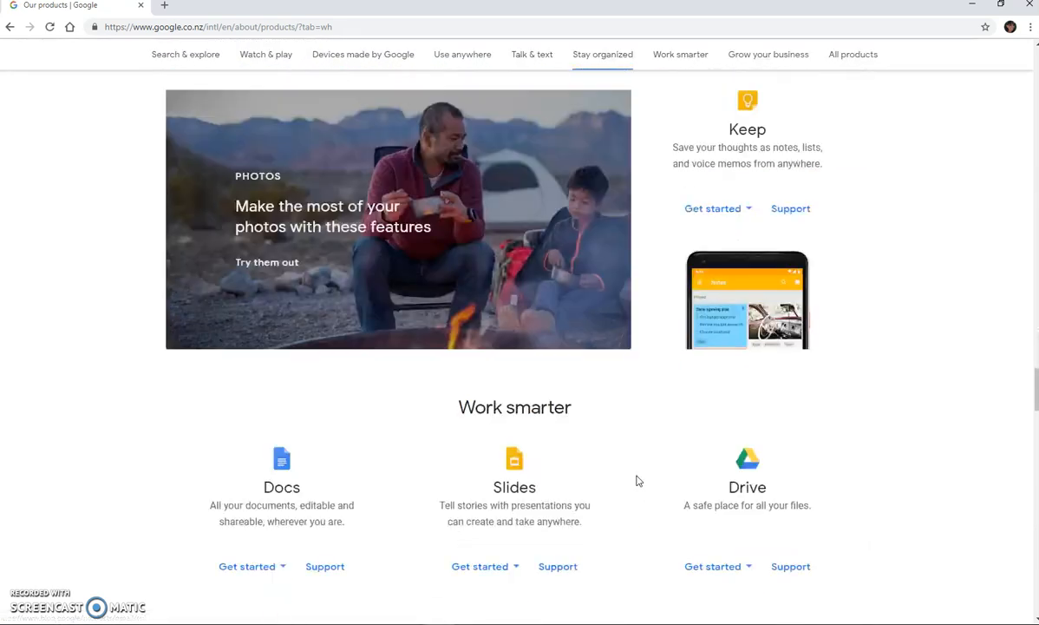
pyautogui.scroll(-15, 637, 480)
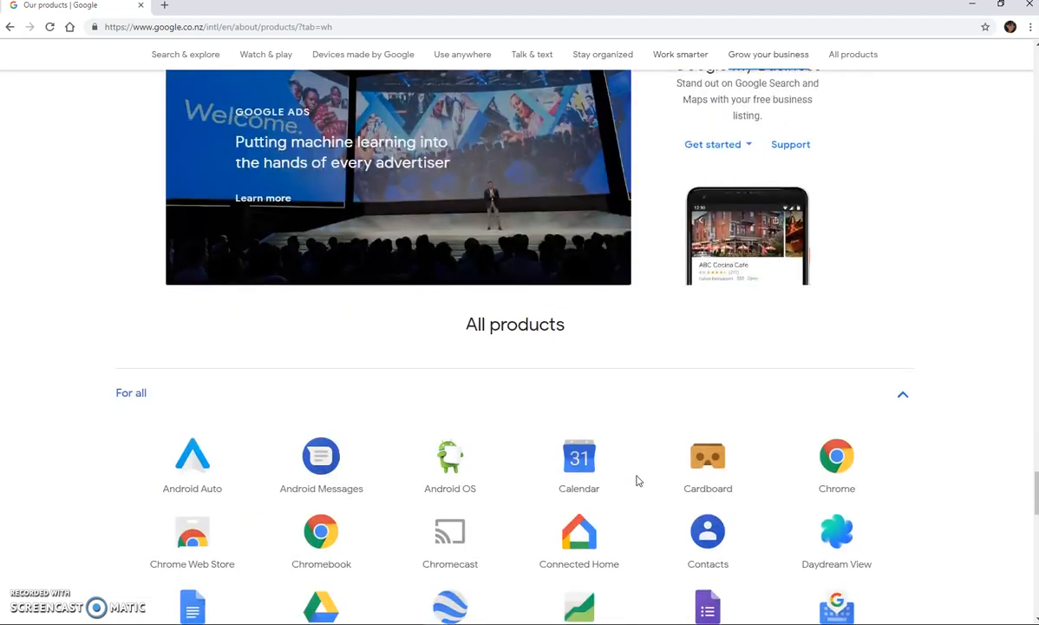
pyautogui.scroll(-3, 638, 479)
pyautogui.click(704, 361)
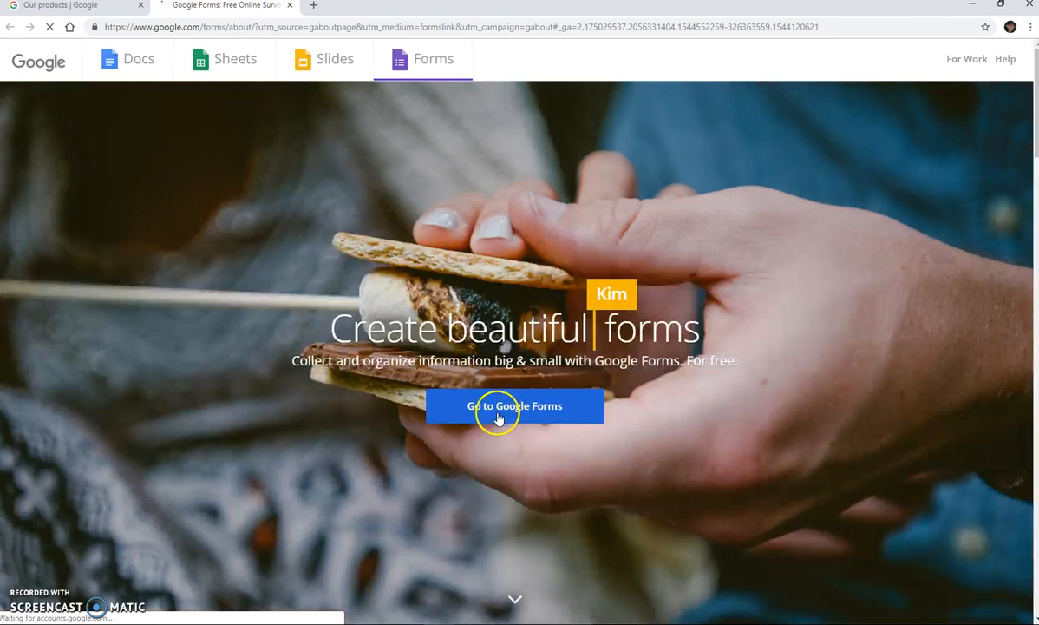
pyautogui.click(498, 416)
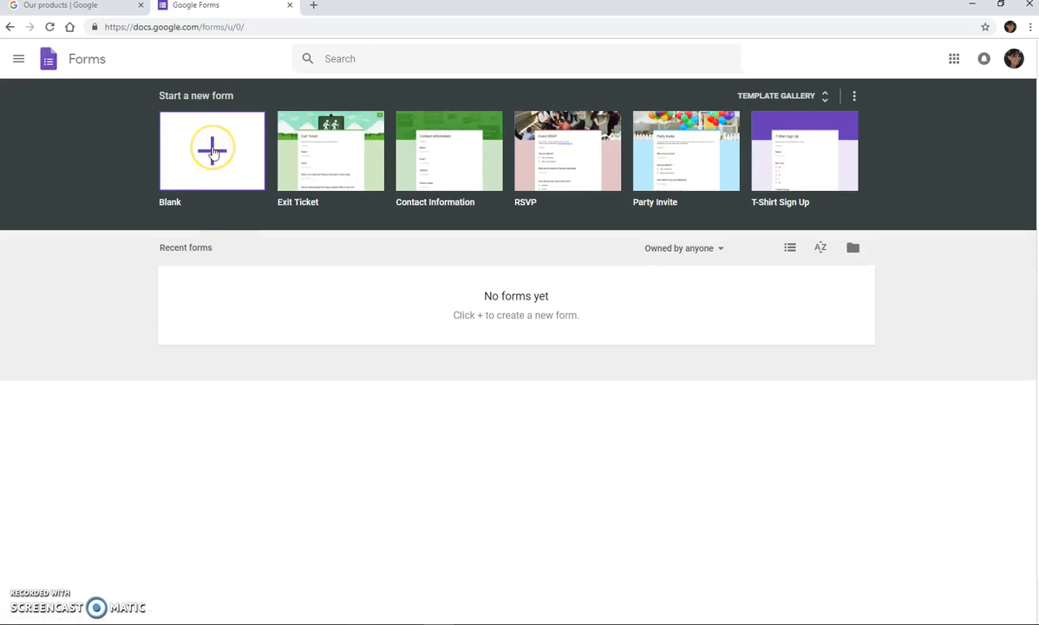
# - Create a blank form and set both its title and its file name to "Christmas Lunch"
pyautogui.click(212, 152)
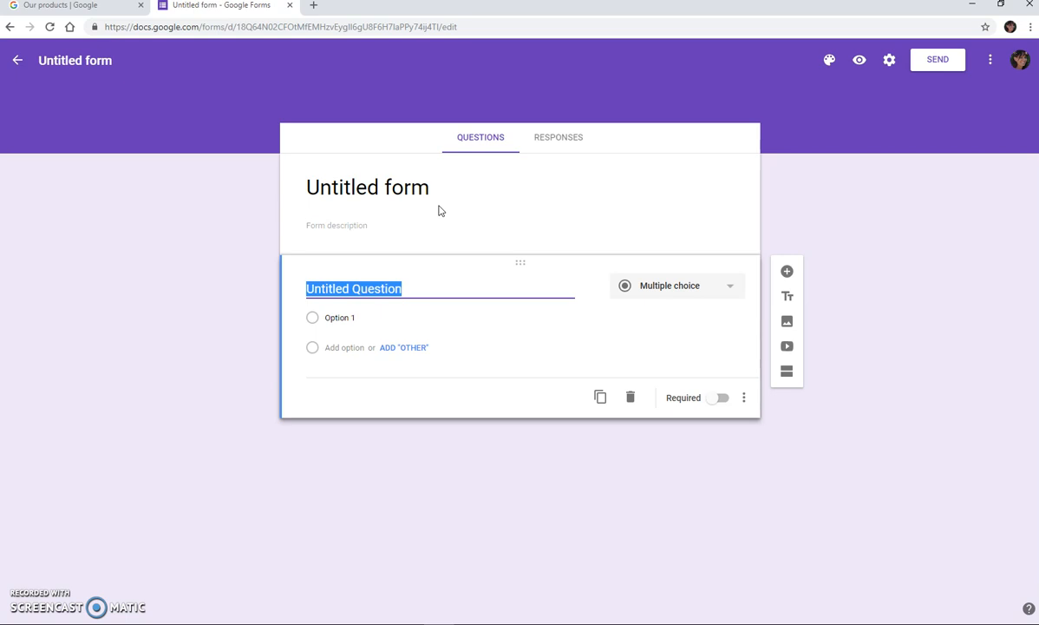
pyautogui.click(429, 187)
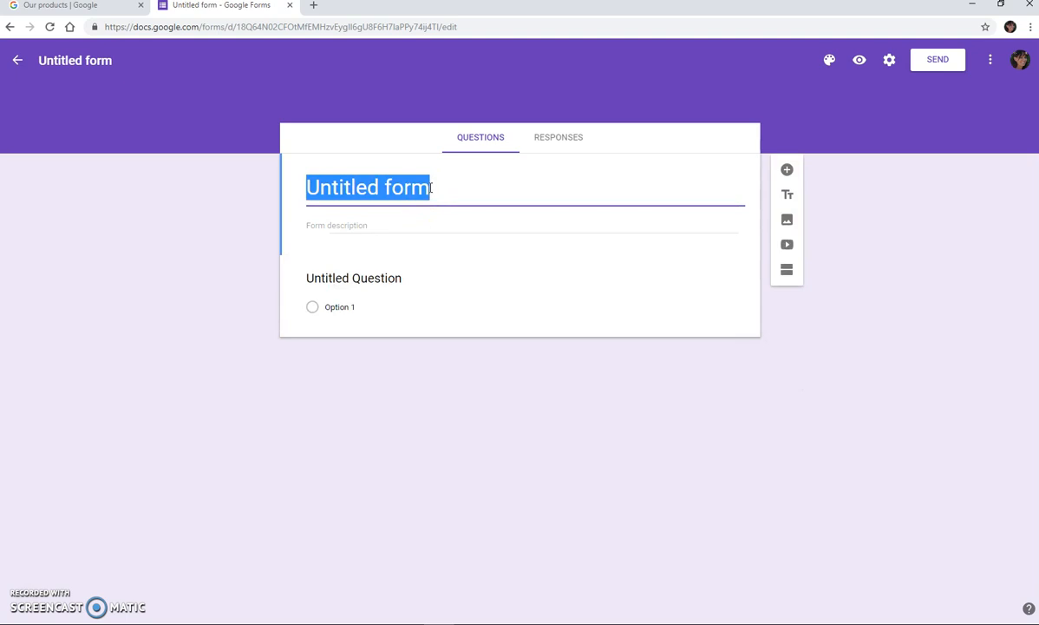
pyautogui.write('Christmas')
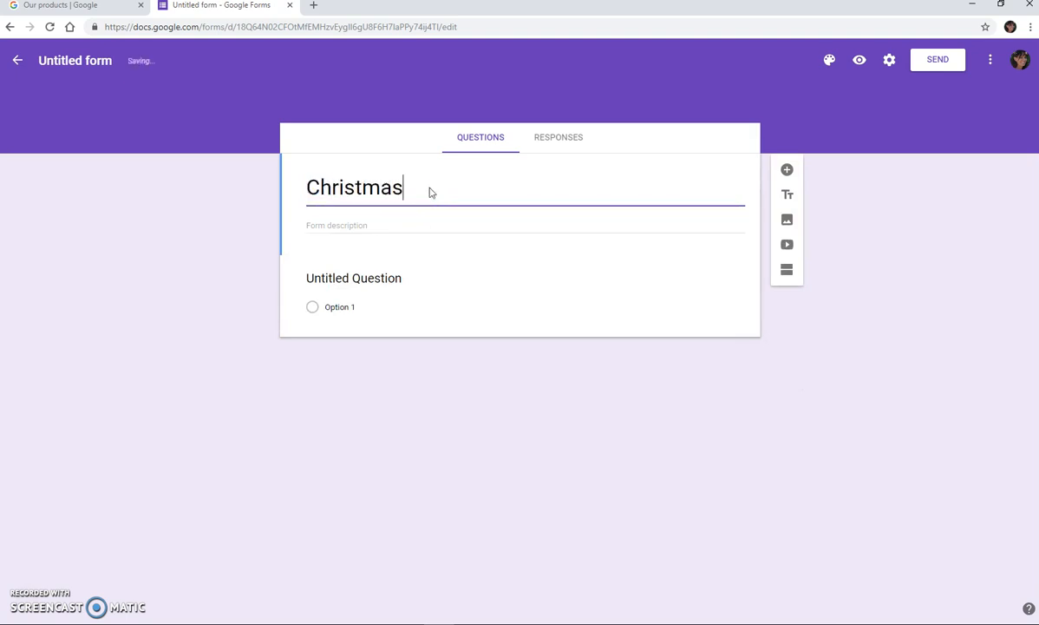
pyautogui.write(' Lunch')
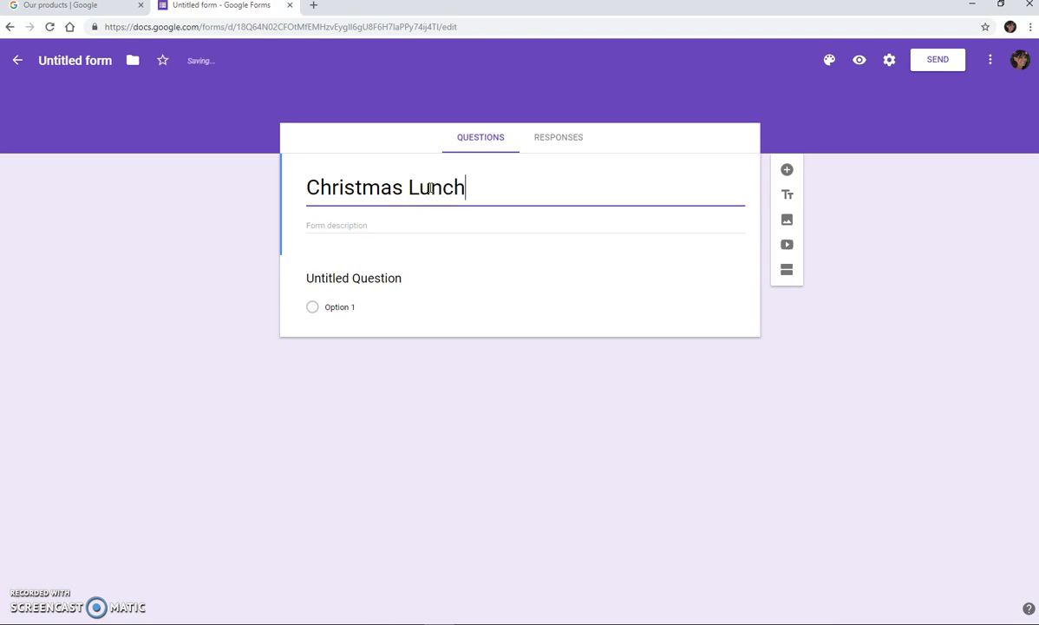
pyautogui.click(82, 59)
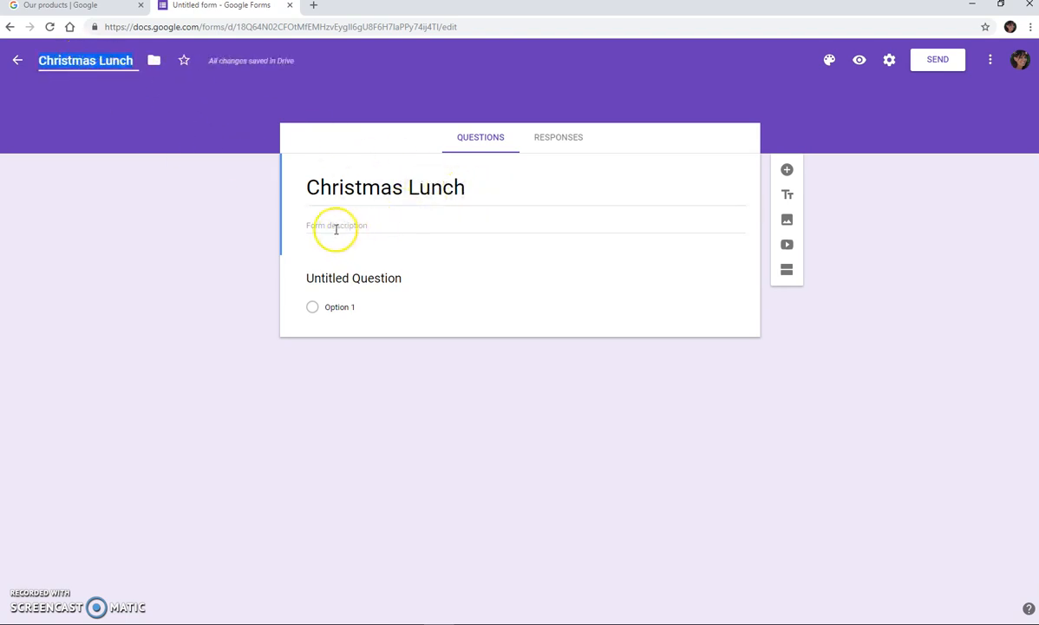
# - Word the first question "Do you have any dietary requirements?" and choose Multiple choice as its answer type
pyautogui.click(359, 276)
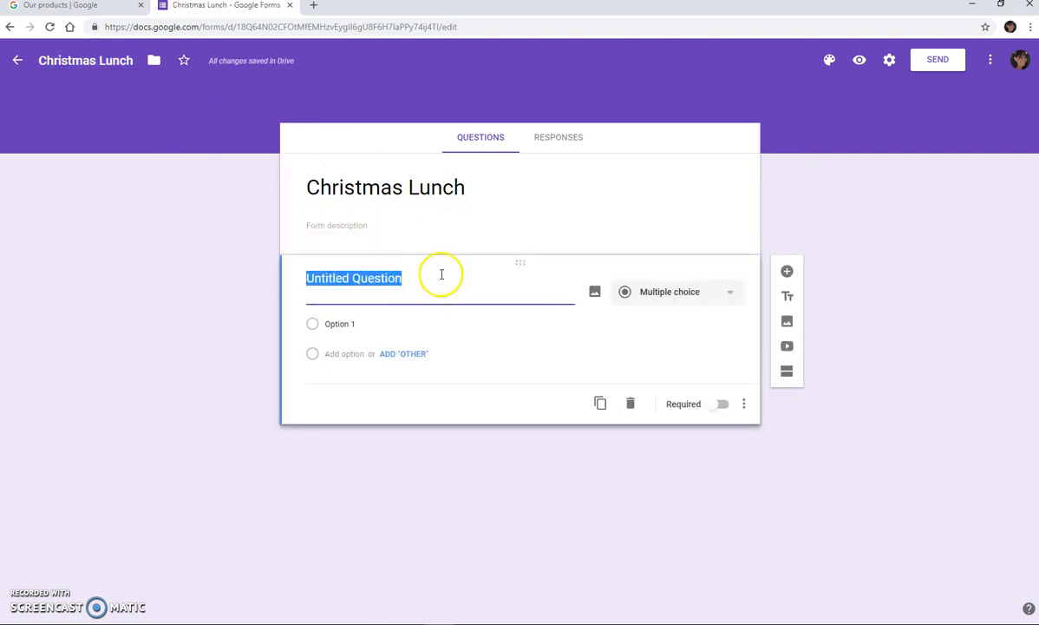
pyautogui.write('Do you have any di')
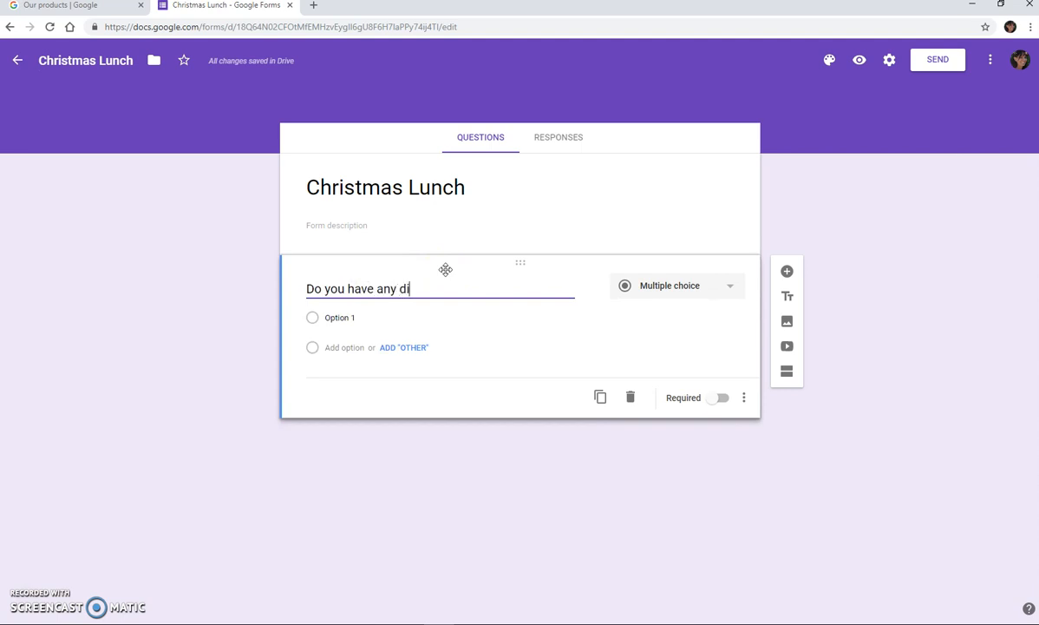
pyautogui.write('etary re')
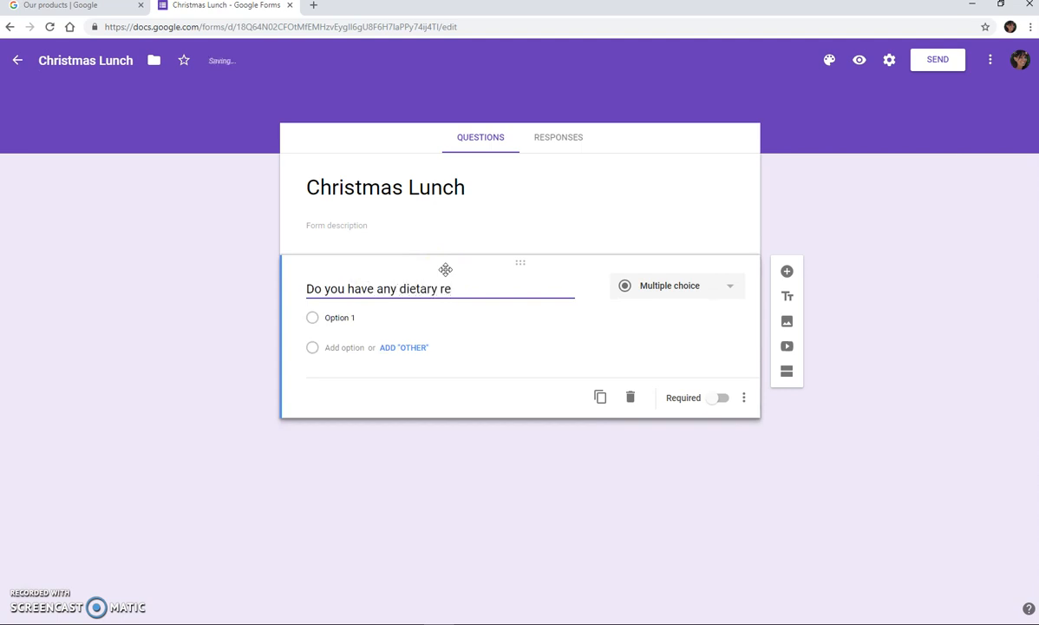
pyautogui.write('qu')
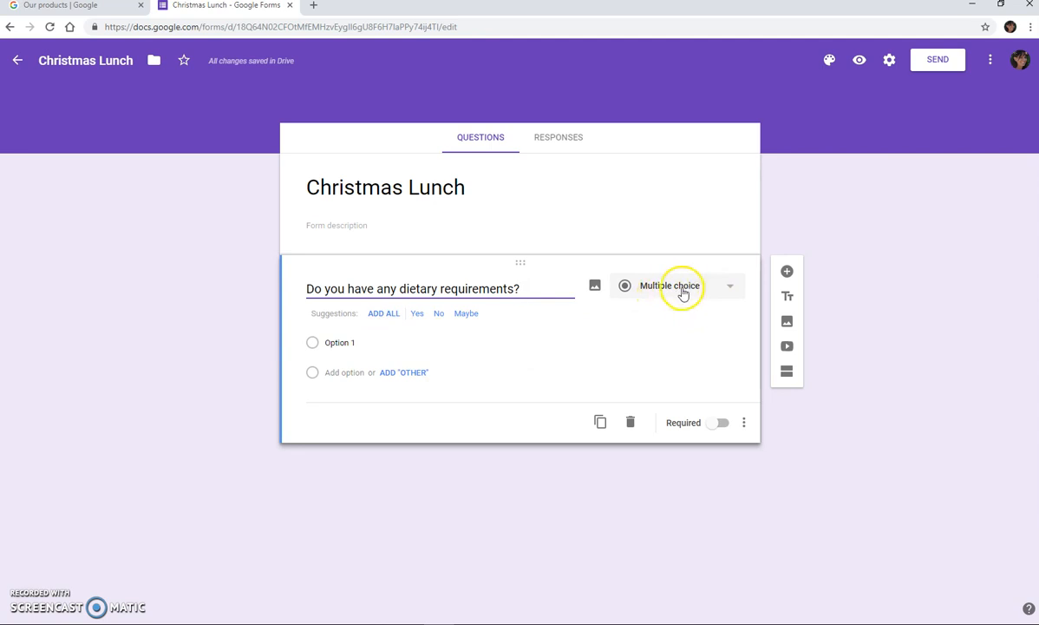
pyautogui.click(731, 289)
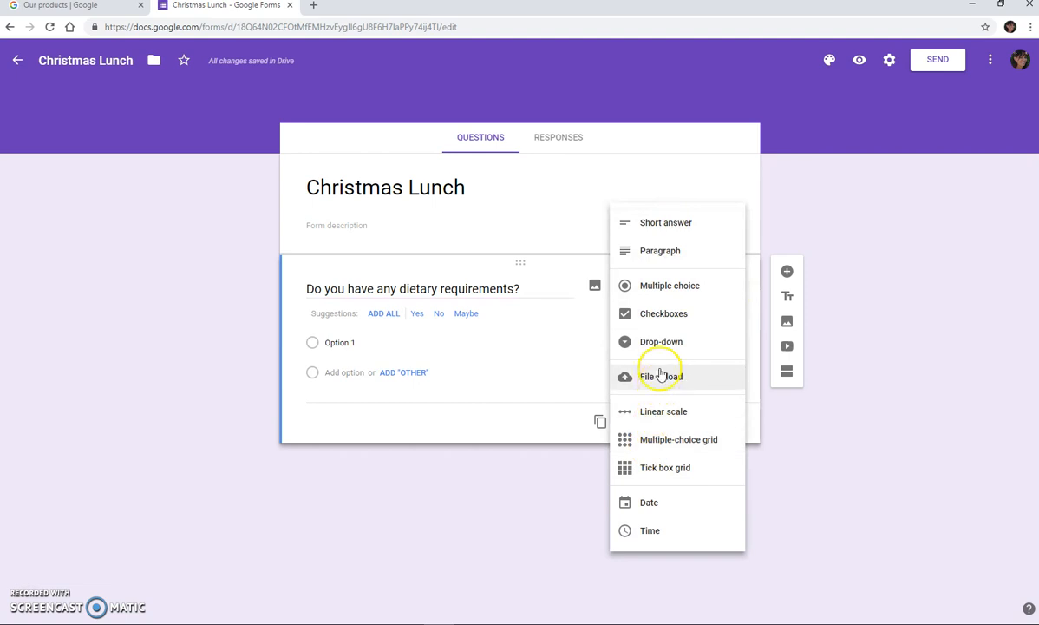
pyautogui.click(661, 289)
# - Give the dietary question the answer options "Yes" and "No" and make it required
pyautogui.click(352, 343)
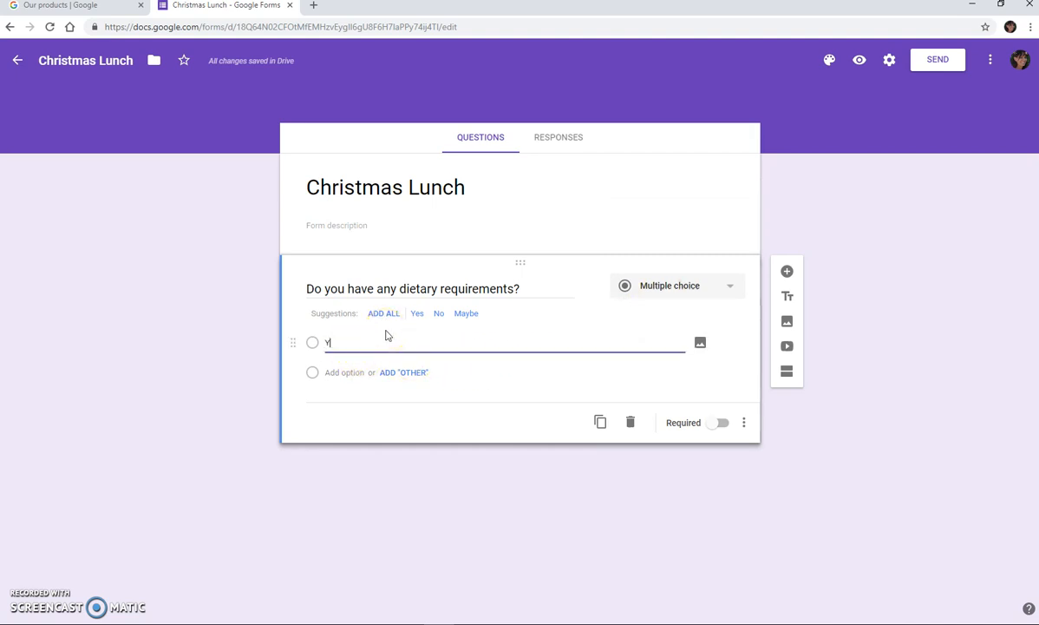
pyautogui.click(453, 370)
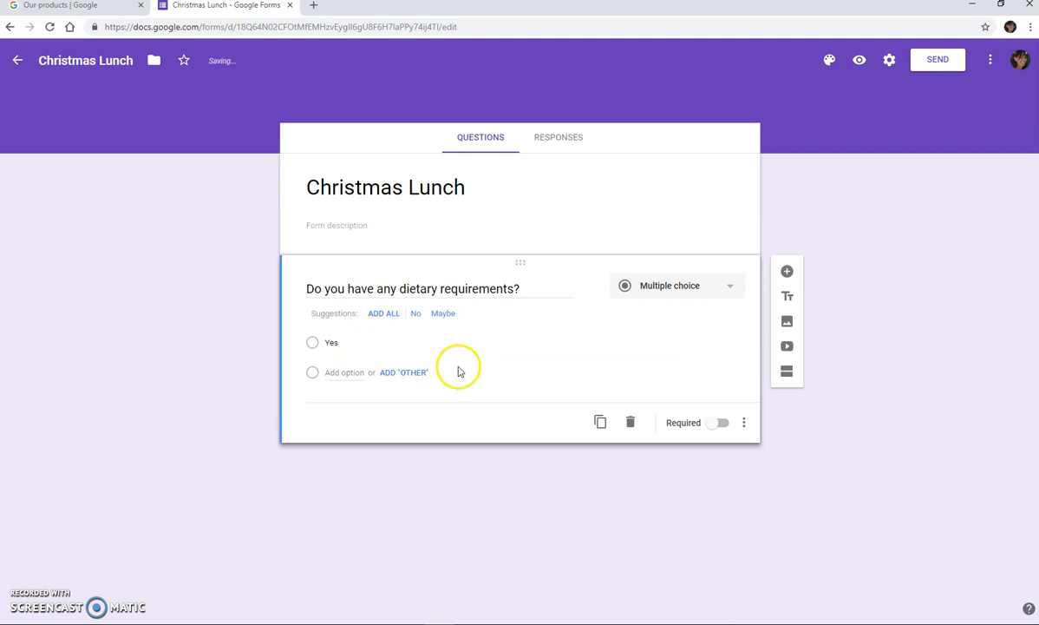
pyautogui.click(345, 372)
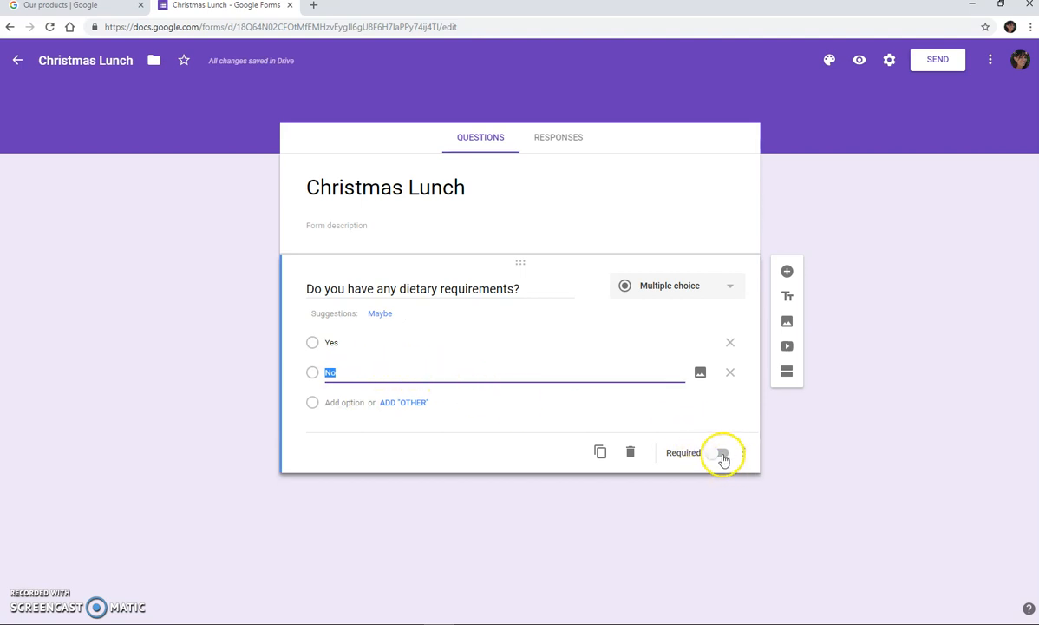
pyautogui.click(722, 455)
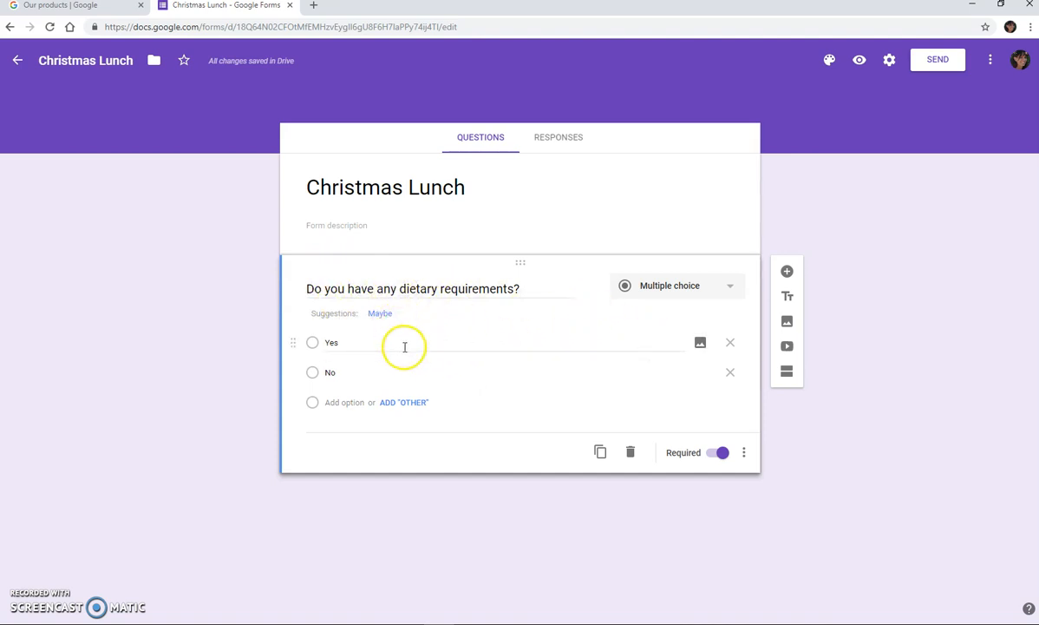
# - Add a second section after the dietary question and title it "Dietary Requirements"
pyautogui.click(788, 374)
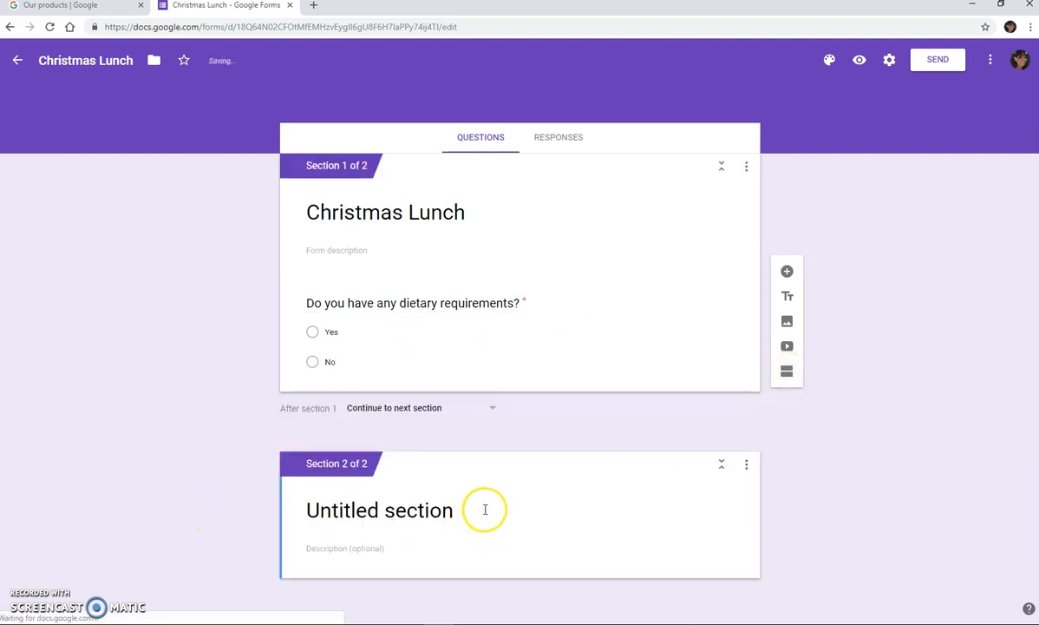
pyautogui.click(342, 510)
pyautogui.write('Dietary Requirements')
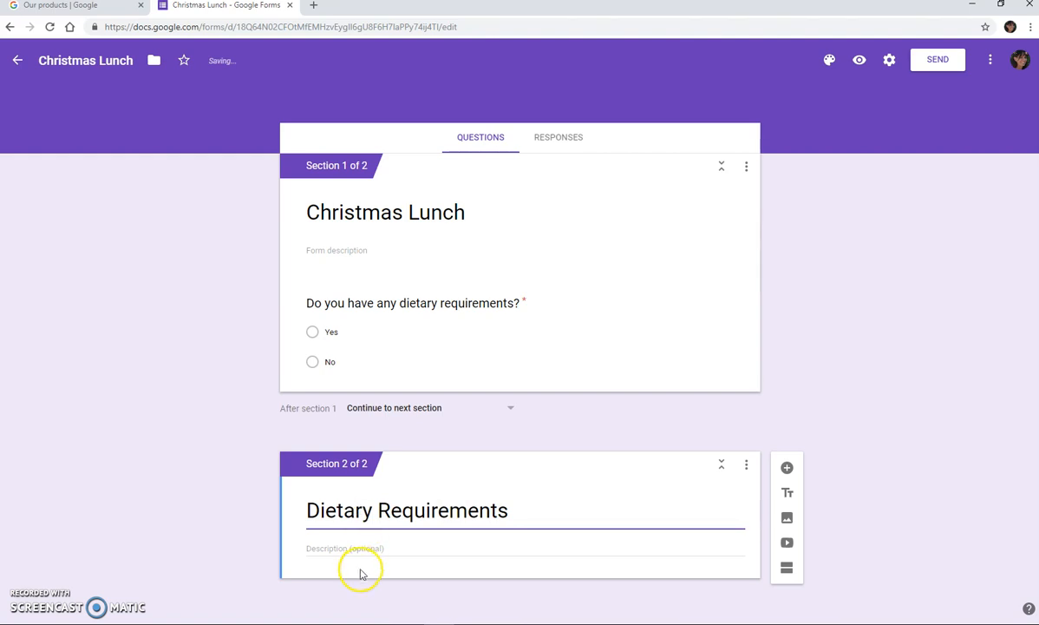
pyautogui.click(322, 547)
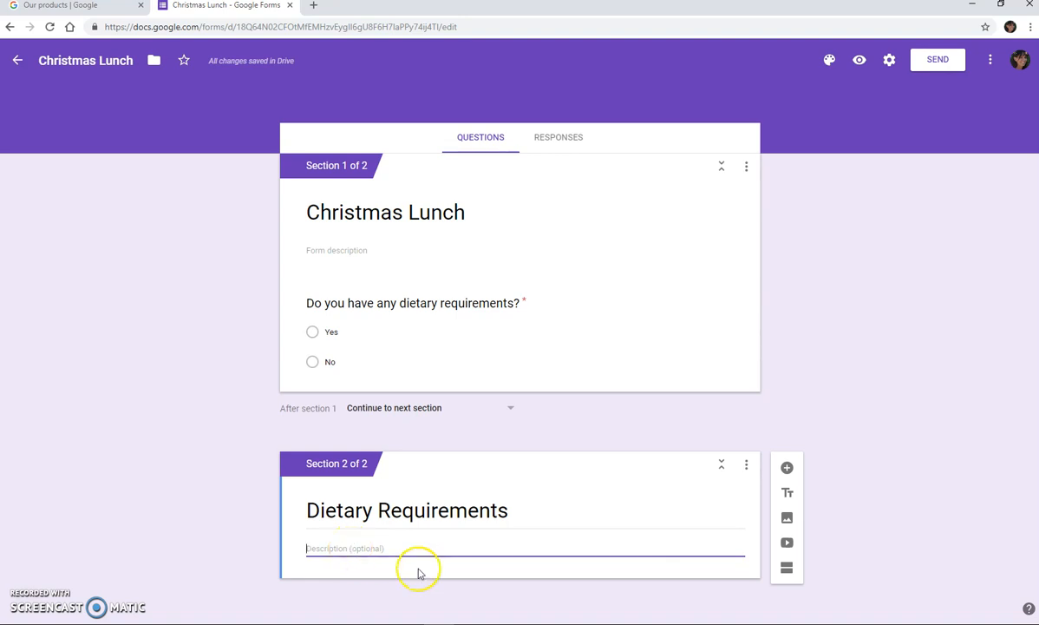
# - Add a question to the Dietary Requirements section reading "Please indicate your dietary requirements"
pyautogui.click(788, 470)
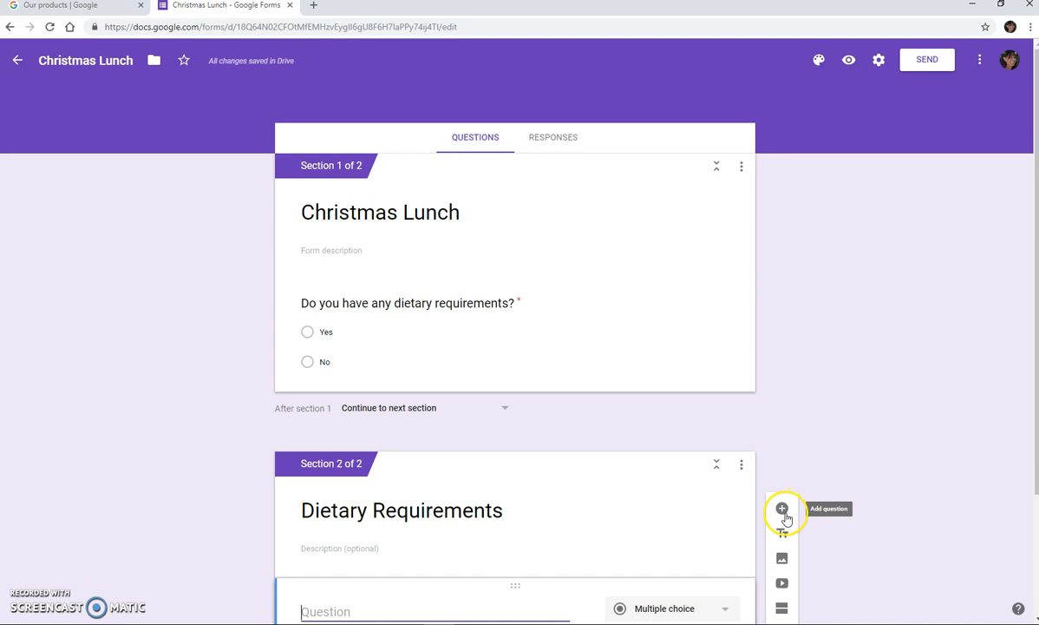
pyautogui.click(367, 449)
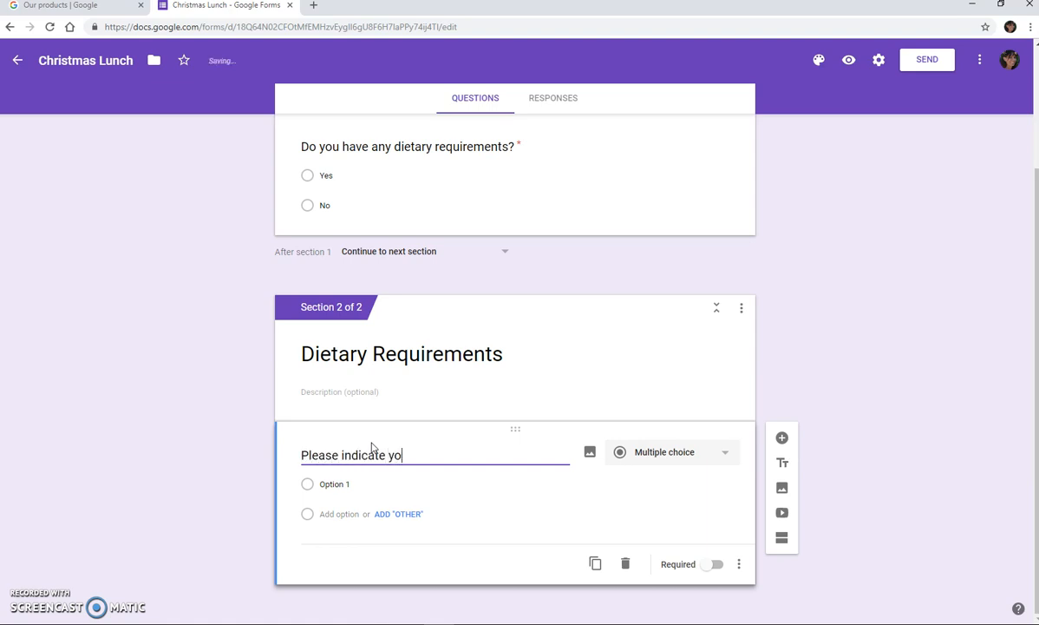
pyautogui.write('Please indicate your dietary requirements')
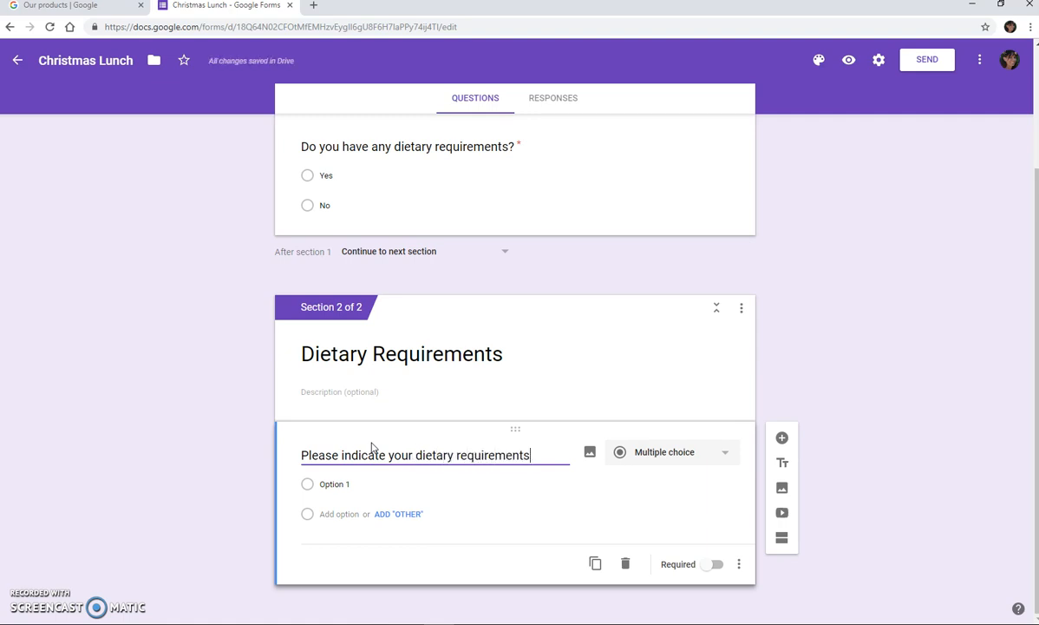
# - Give the section 2 question the options "Nut-free" and "Gluten-free" and make it required
pyautogui.click(329, 483)
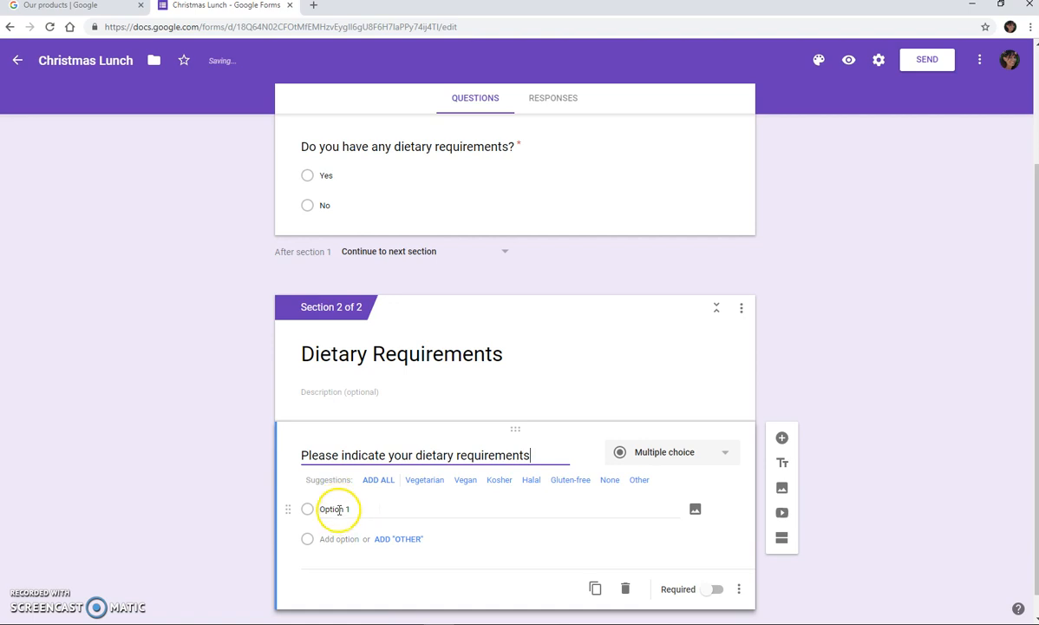
pyautogui.click(339, 509)
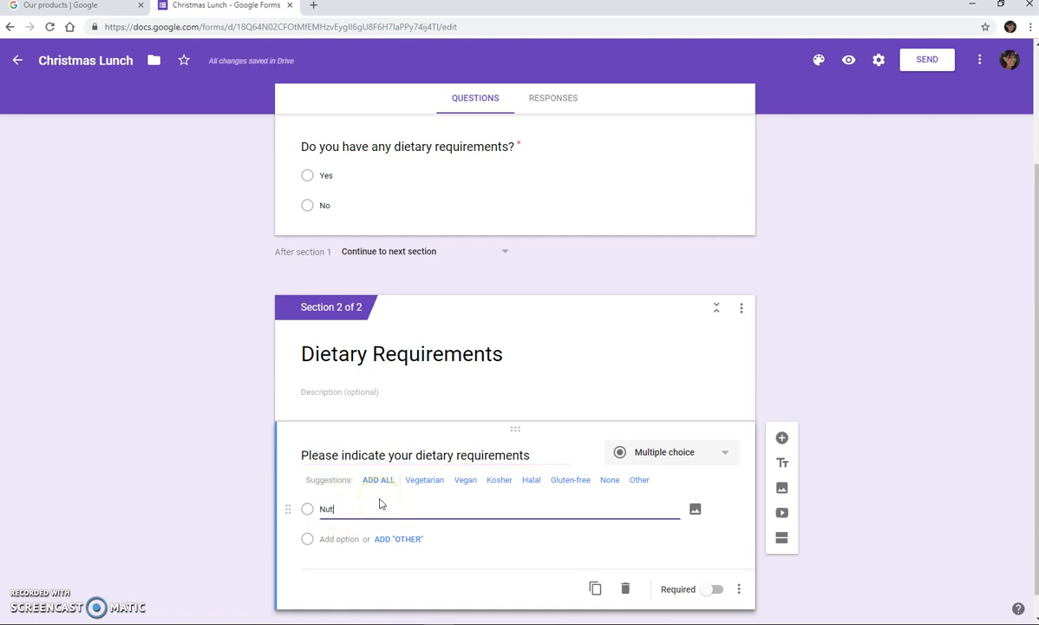
pyautogui.click(339, 539)
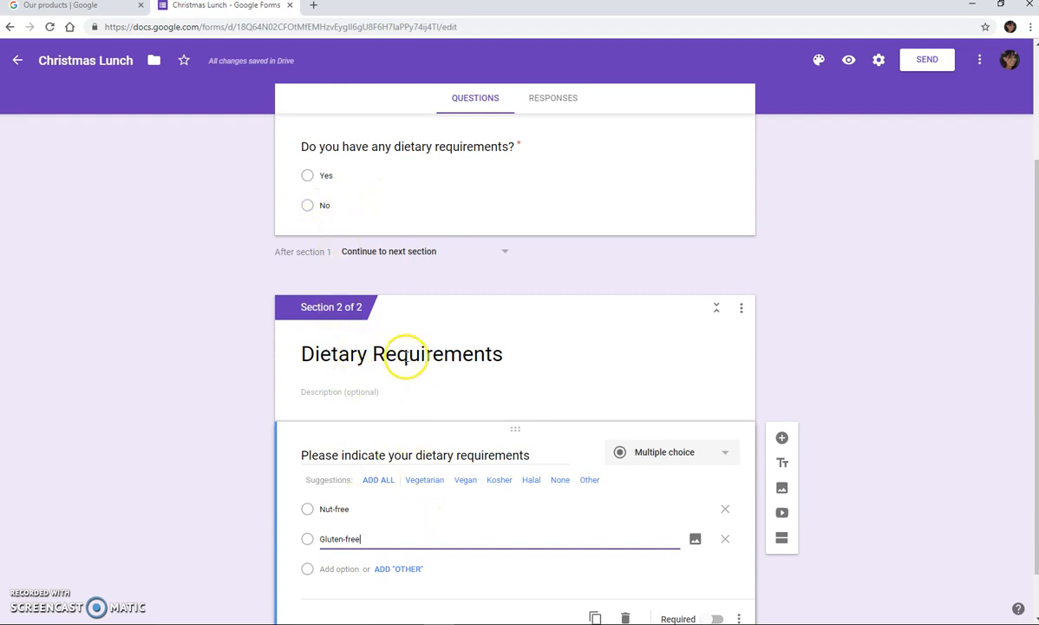
pyautogui.scroll(-1, 193, 424)
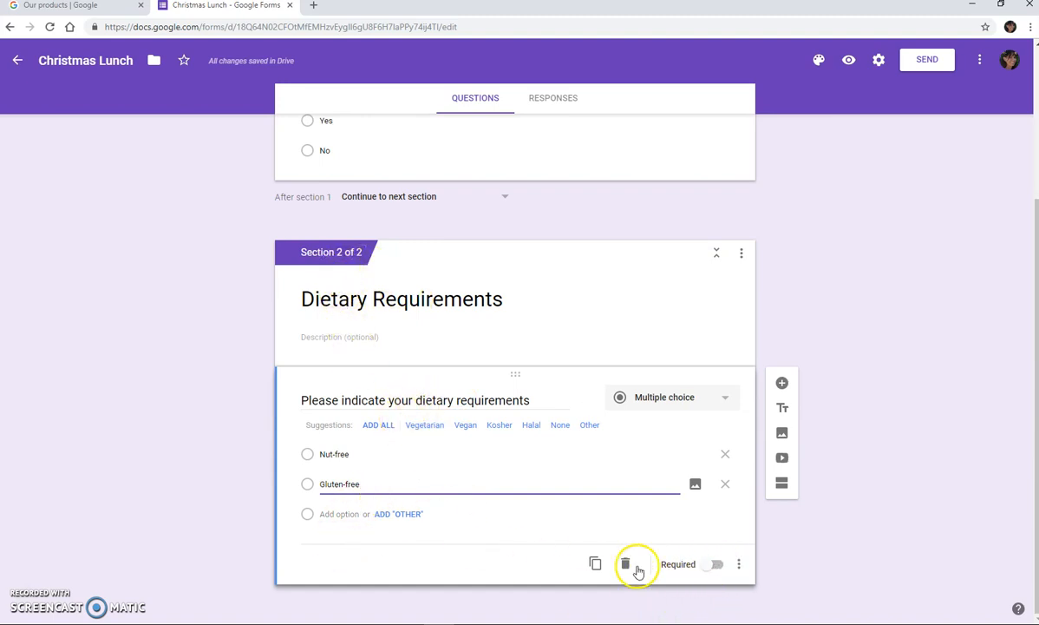
pyautogui.click(715, 564)
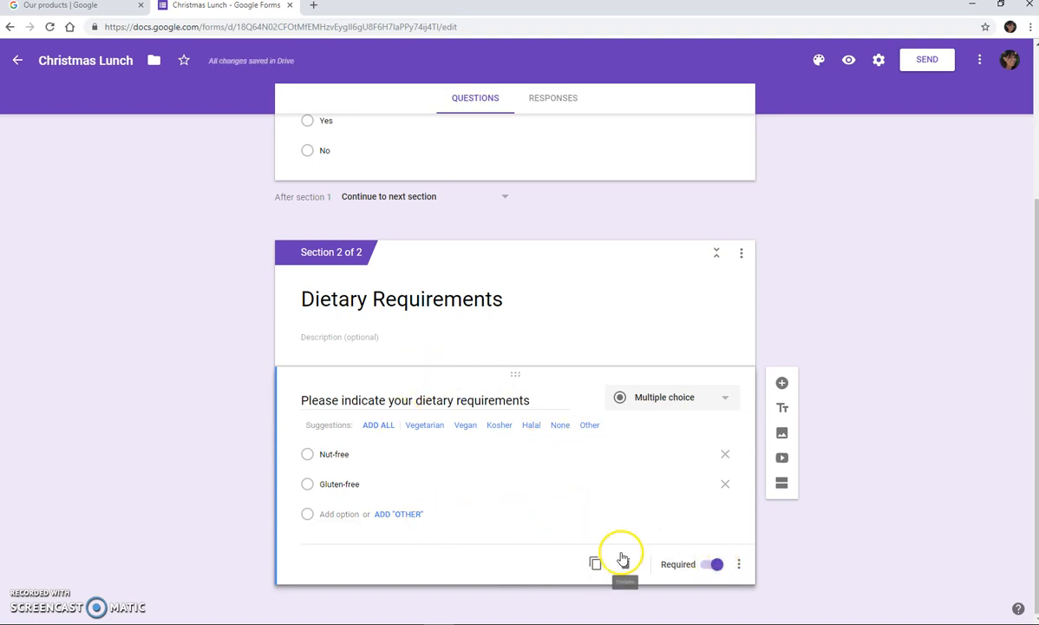
# - Add a third section after Dietary Requirements and title it "Reservation"
pyautogui.click(782, 485)
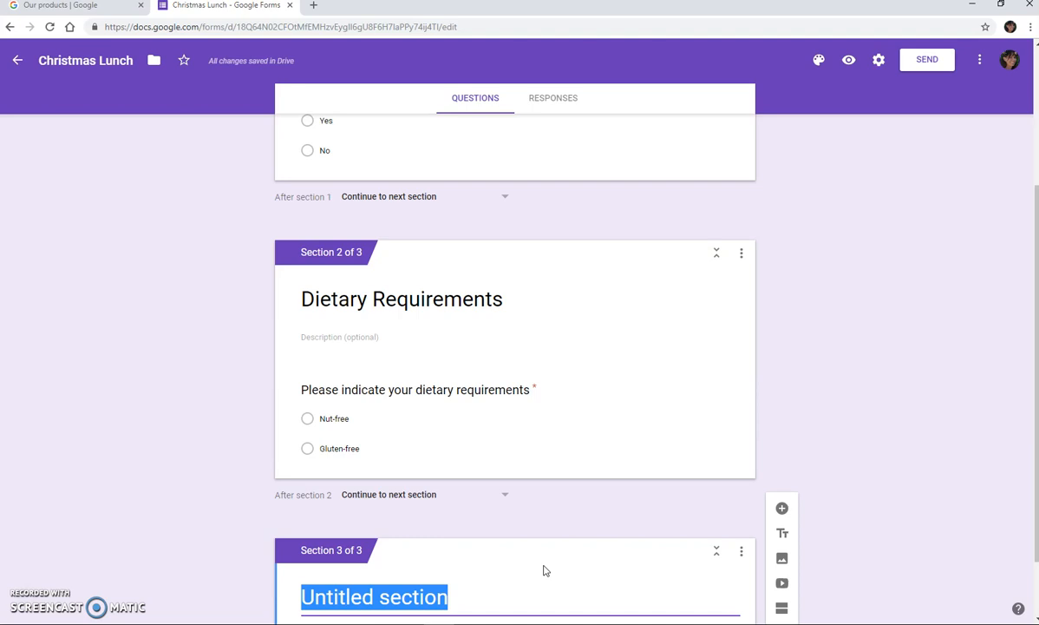
pyautogui.write('Reservation')
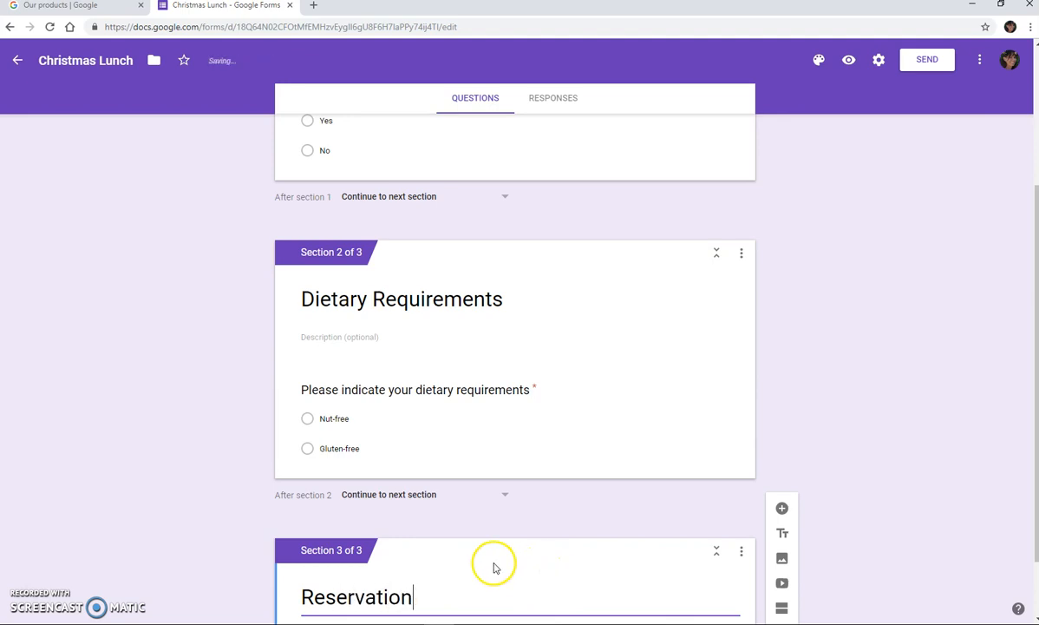
# - Enable going to a section based on the answer for the "Do you have any dietary requirements?" question
pyautogui.scroll(-2, 494, 566)
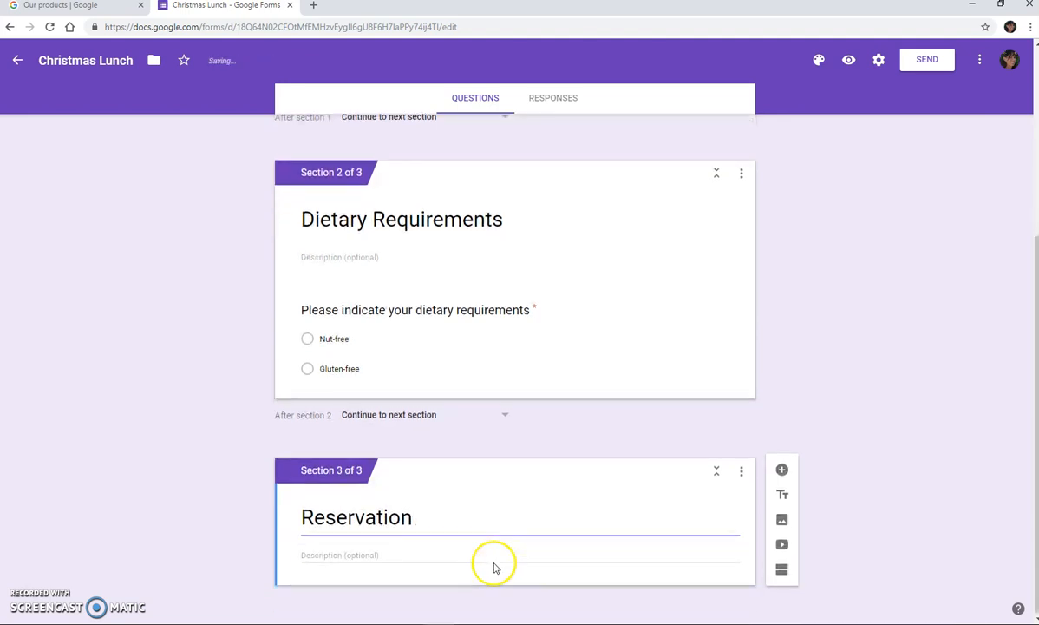
pyautogui.scroll(4, 428, 501)
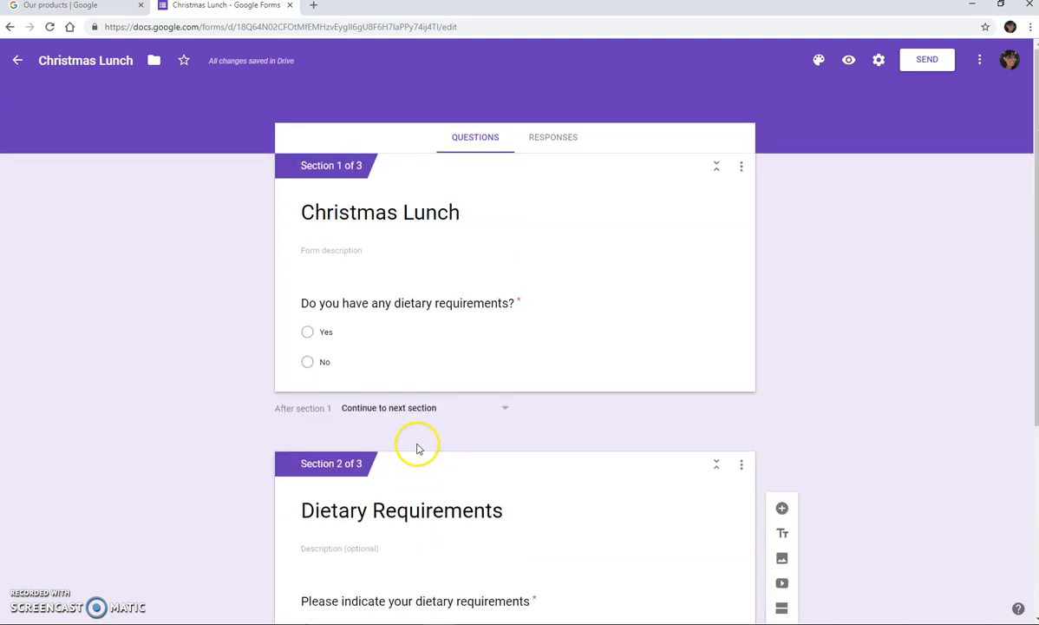
pyautogui.click(431, 247)
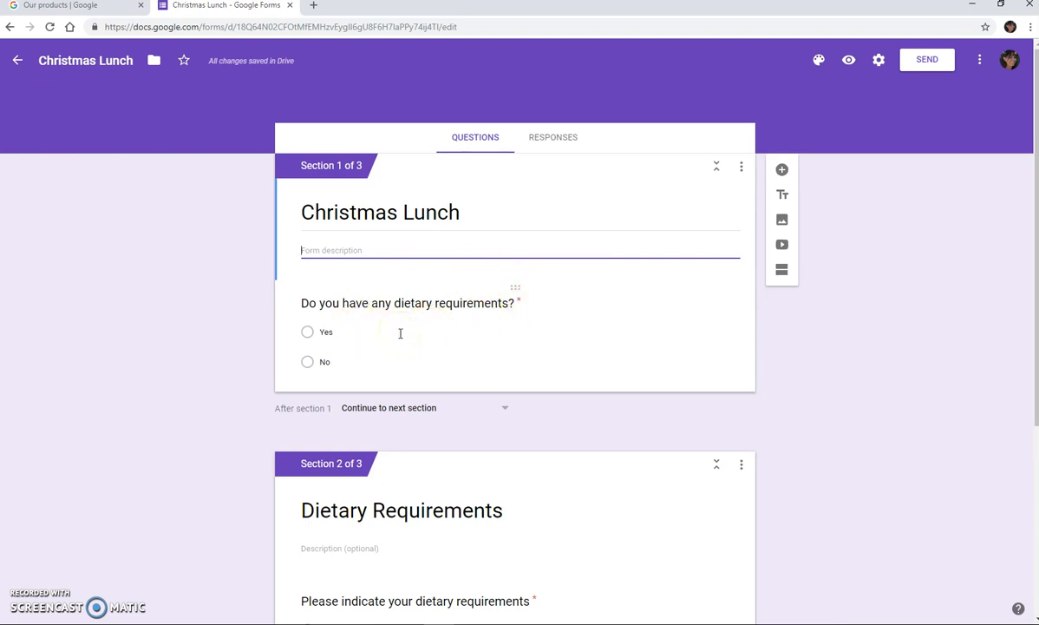
pyautogui.click(739, 375)
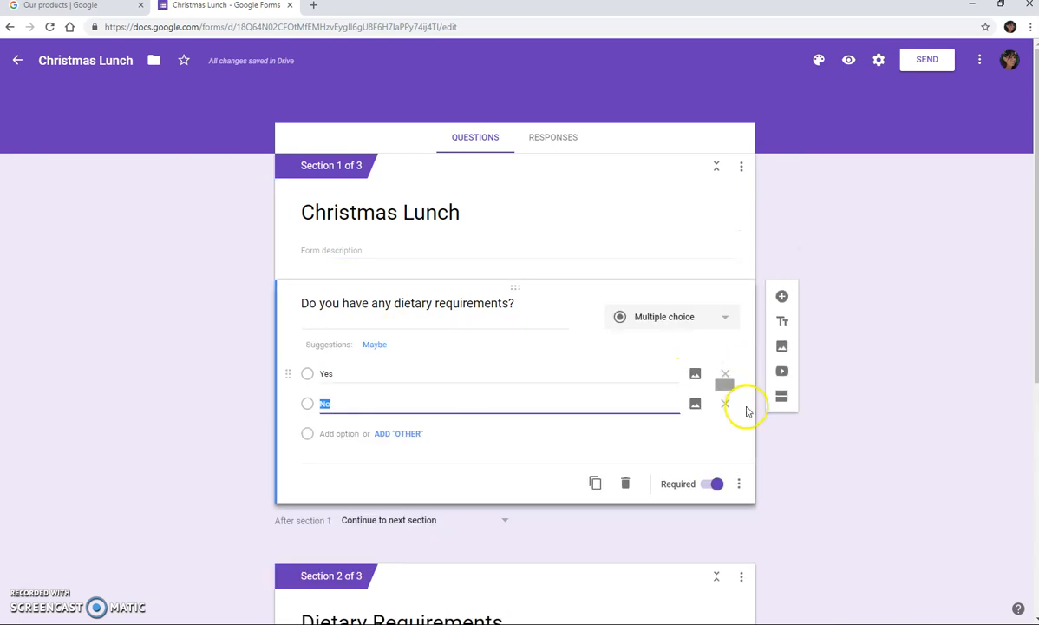
pyautogui.click(740, 486)
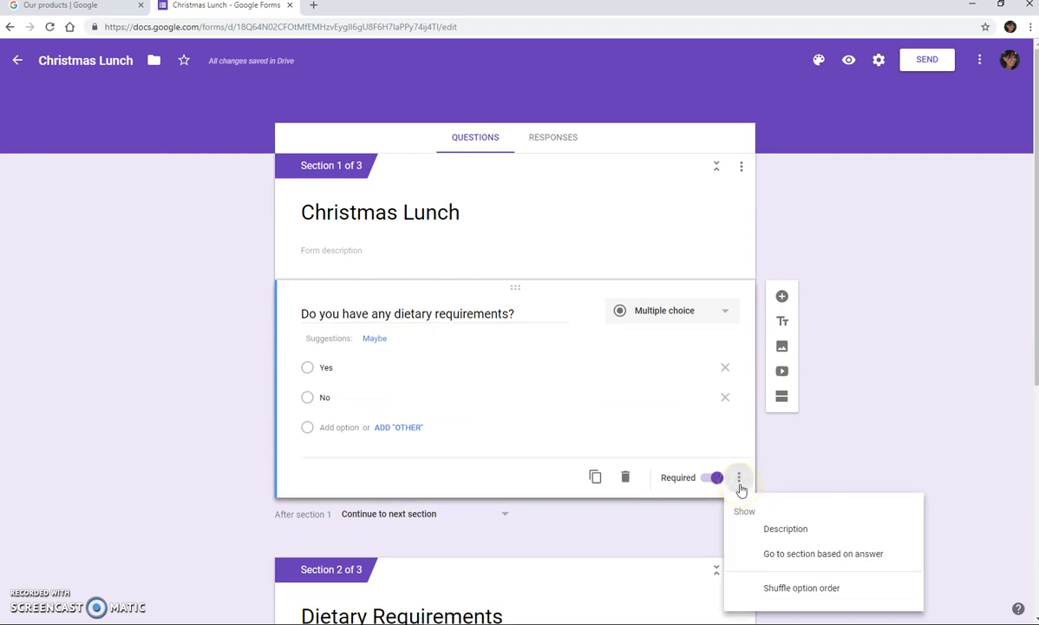
pyautogui.click(816, 560)
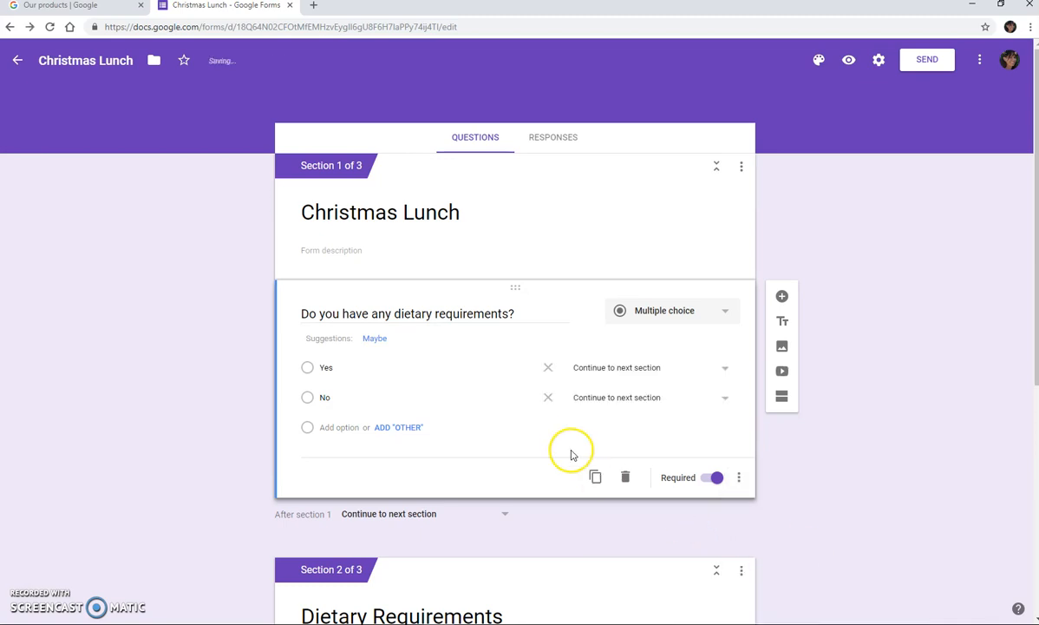
# - Route the Yes answer to section 2 (Dietary Requirements) and the No answer to section 3 (Reservation)
pyautogui.scroll(-5, 501, 514)
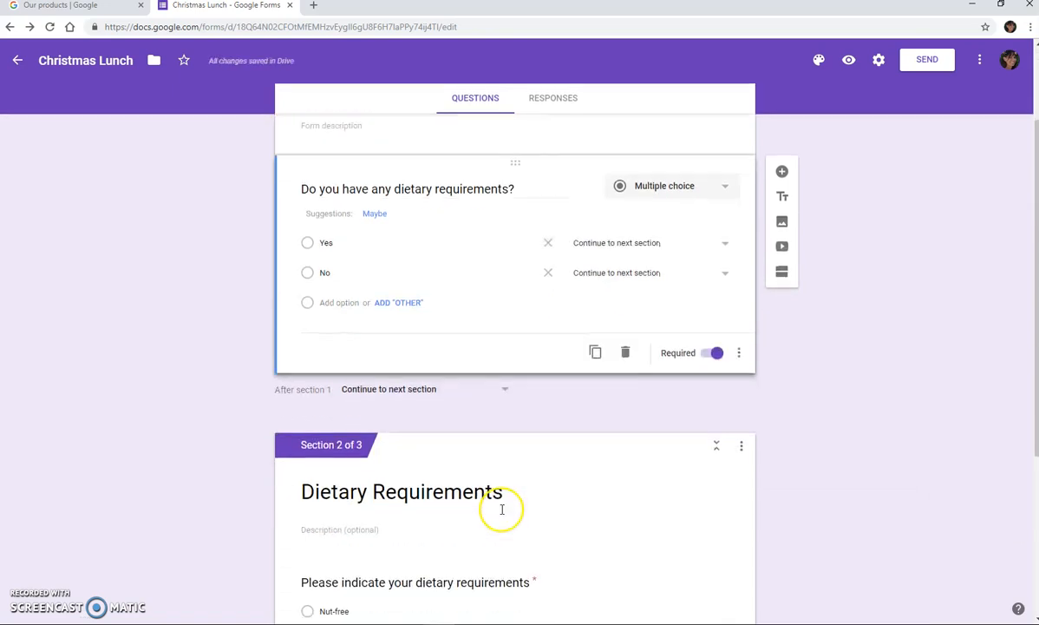
pyautogui.scroll(4, 501, 509)
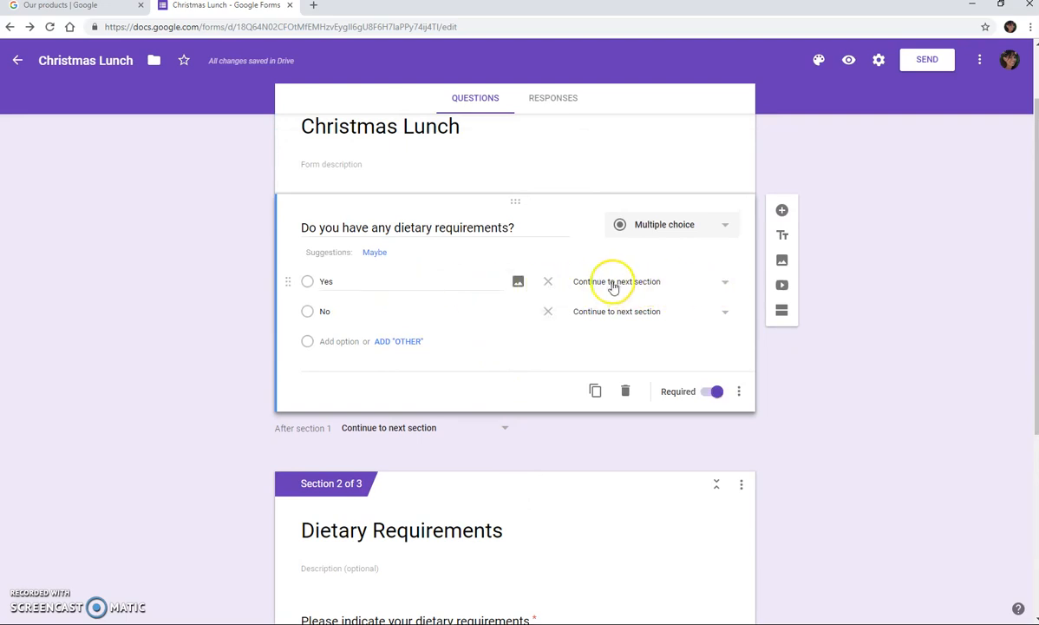
pyautogui.click(725, 287)
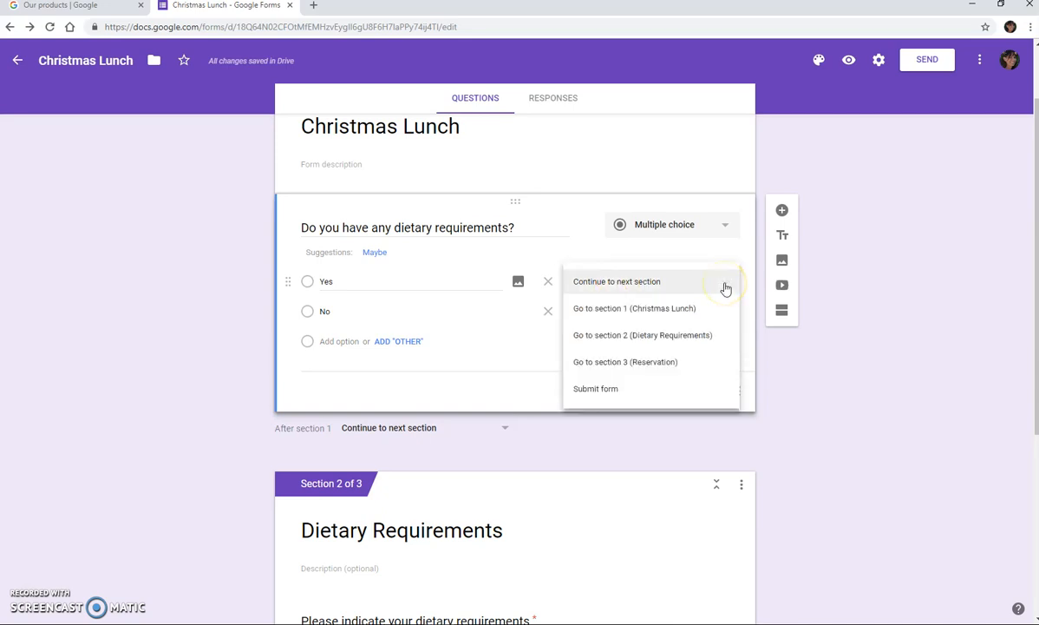
pyautogui.click(668, 335)
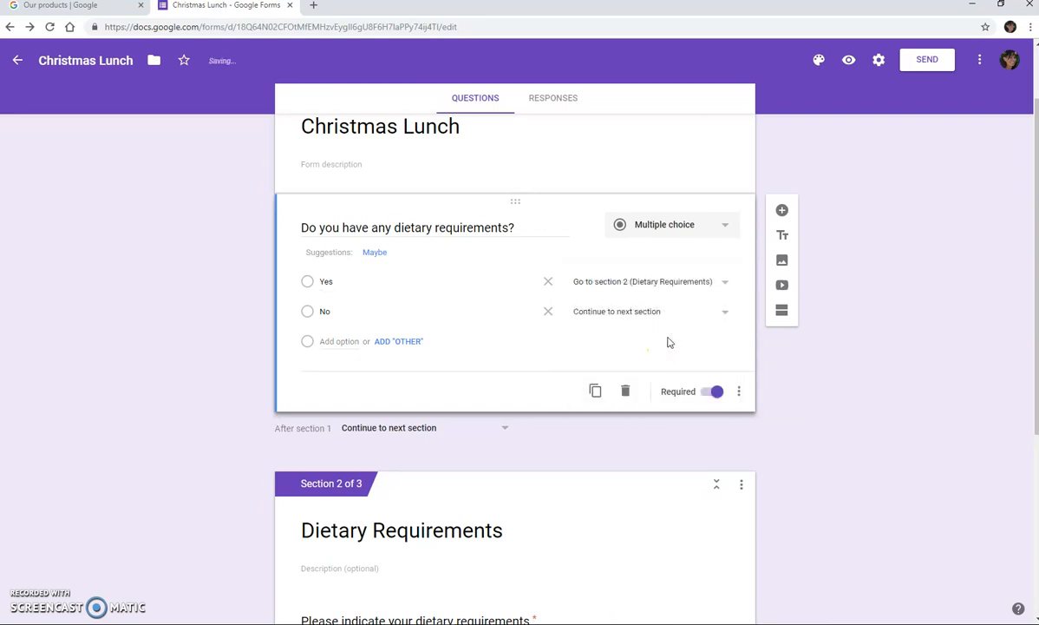
pyautogui.click(724, 315)
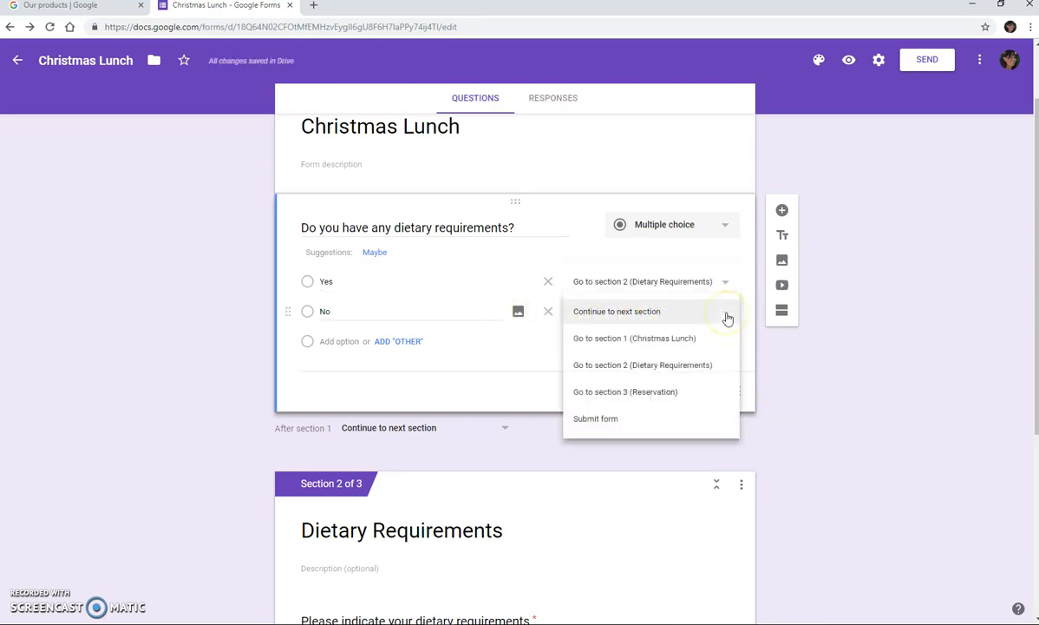
pyautogui.click(654, 398)
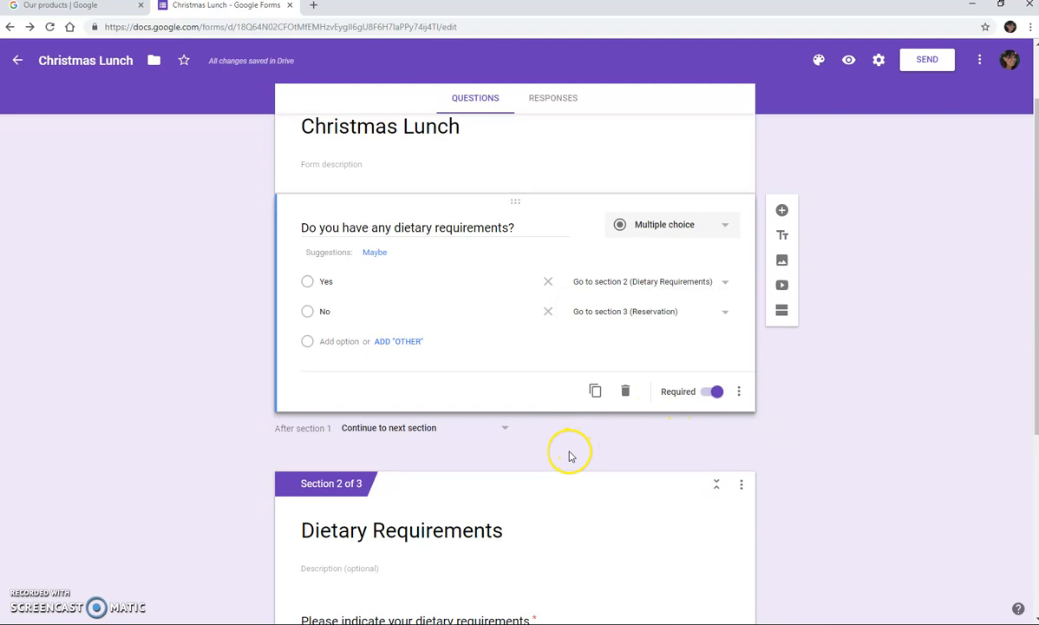
# - Preview the form and answer Yes to the dietary question to check which section follows
pyautogui.scroll(-4, 568, 455)
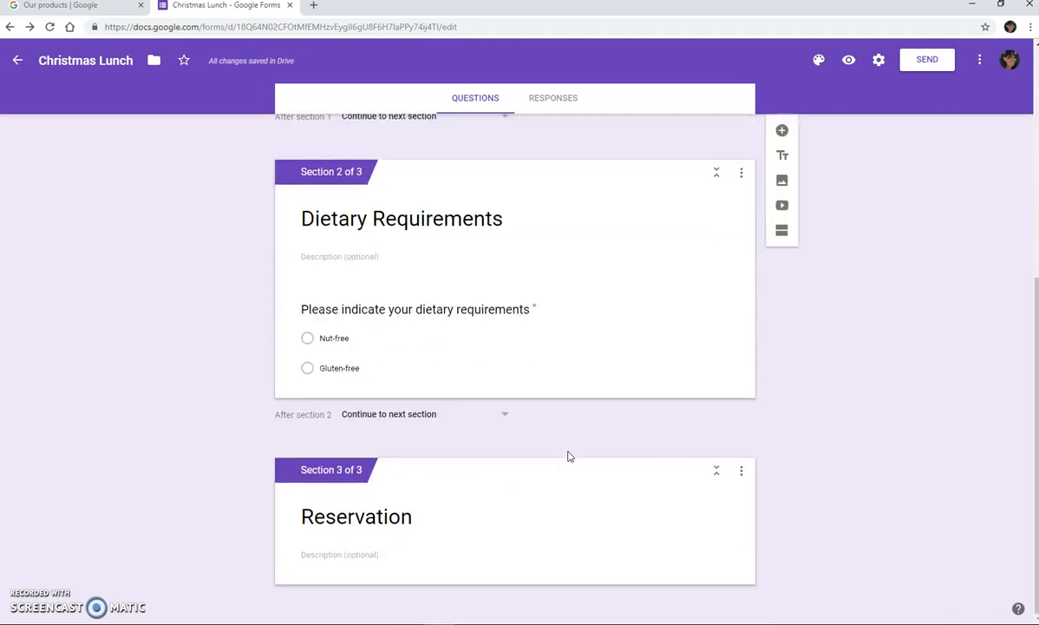
pyautogui.scroll(2, 568, 455)
pyautogui.scroll(3, 568, 456)
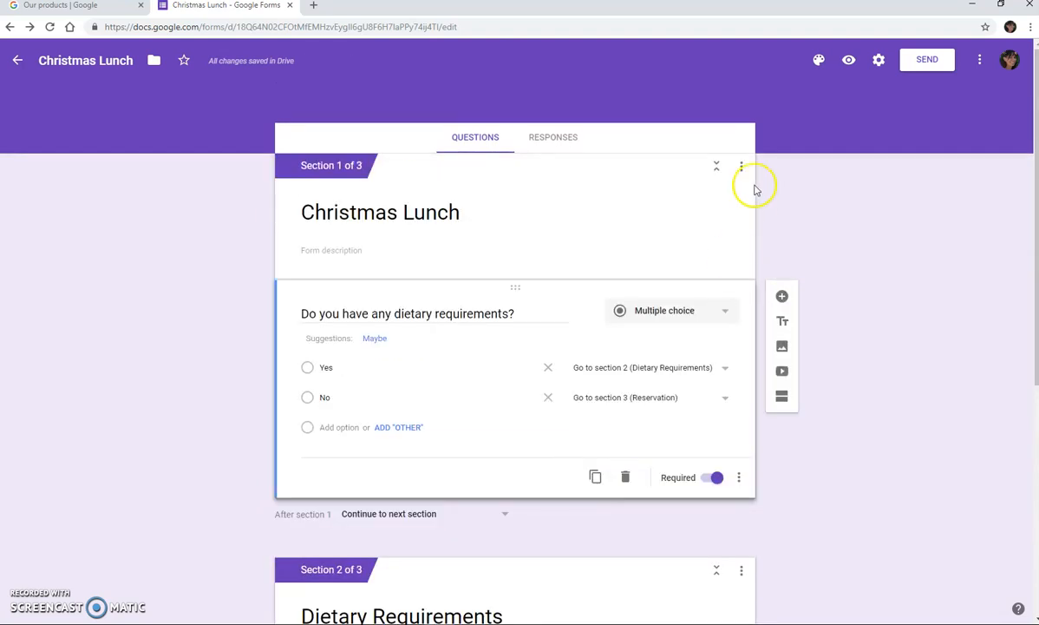
pyautogui.click(849, 62)
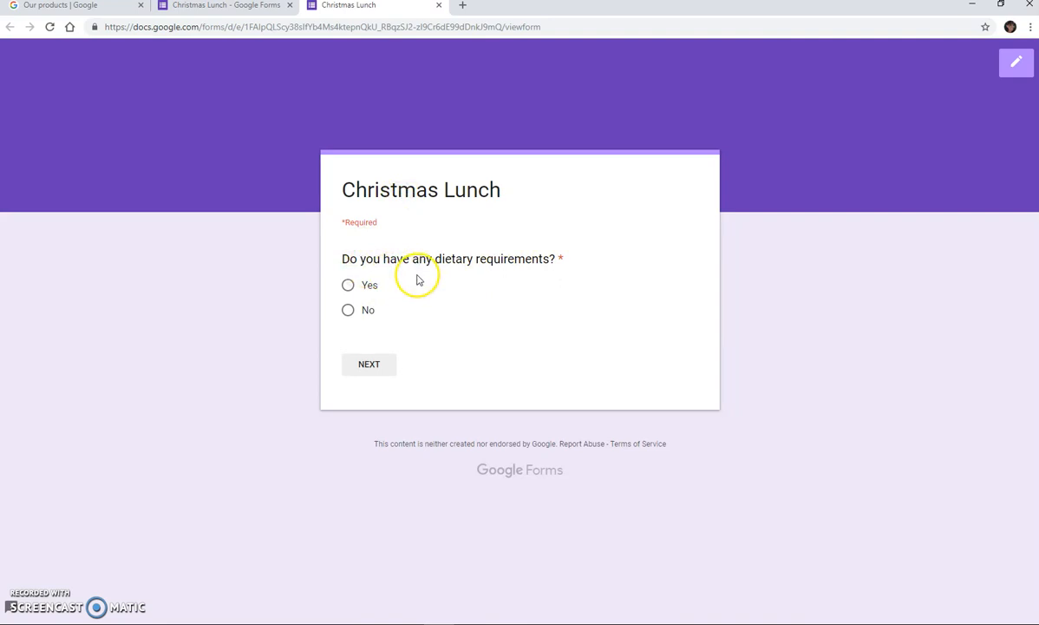
pyautogui.click(348, 288)
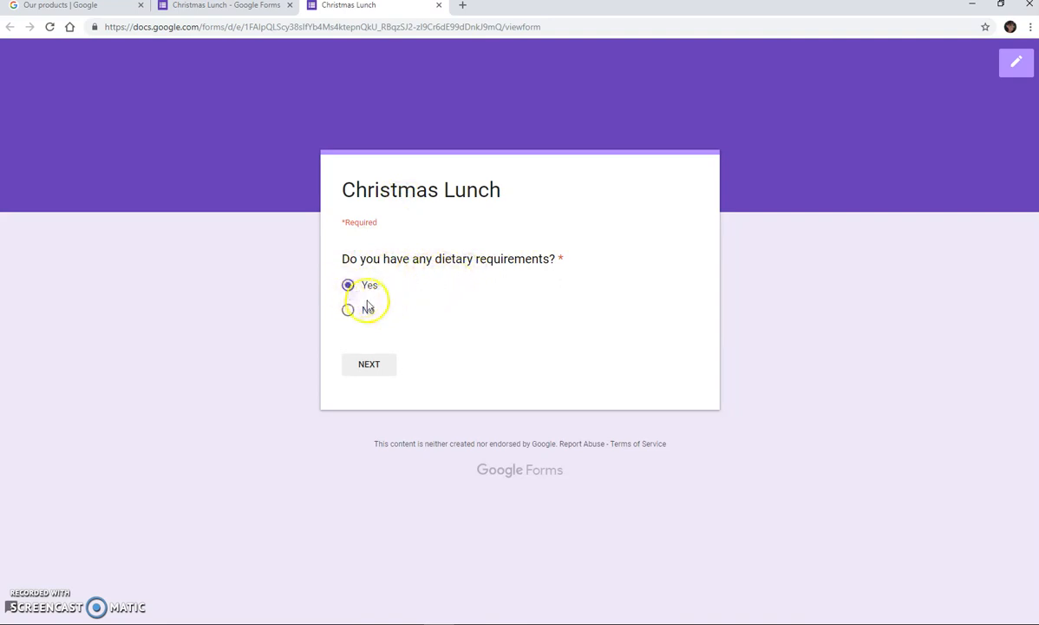
pyautogui.click(367, 367)
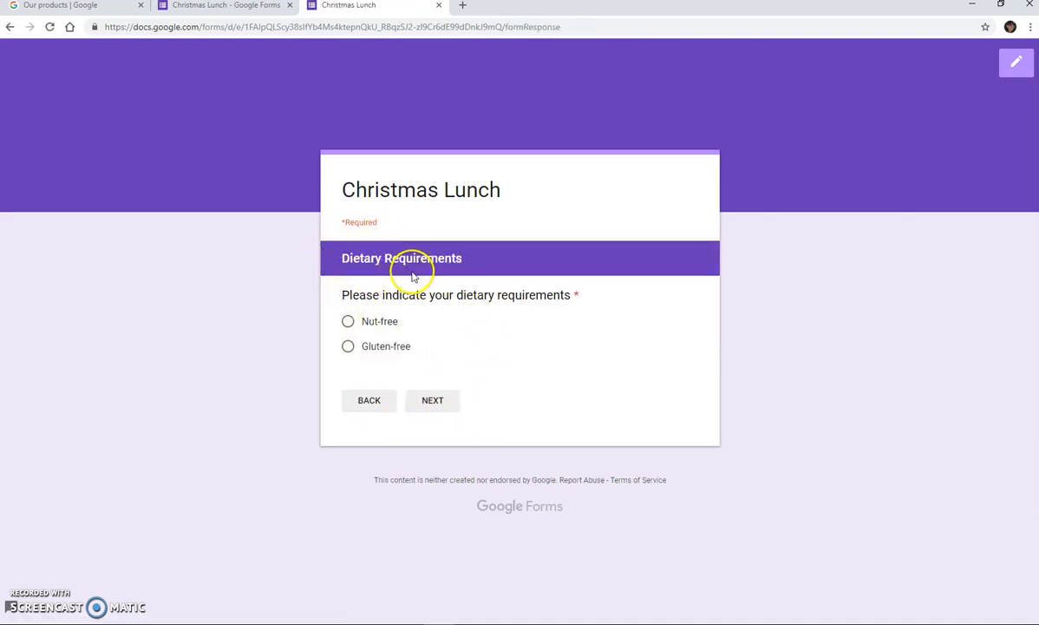
# - Return to the first page of the preview and answer No to check which section follows
pyautogui.click(369, 405)
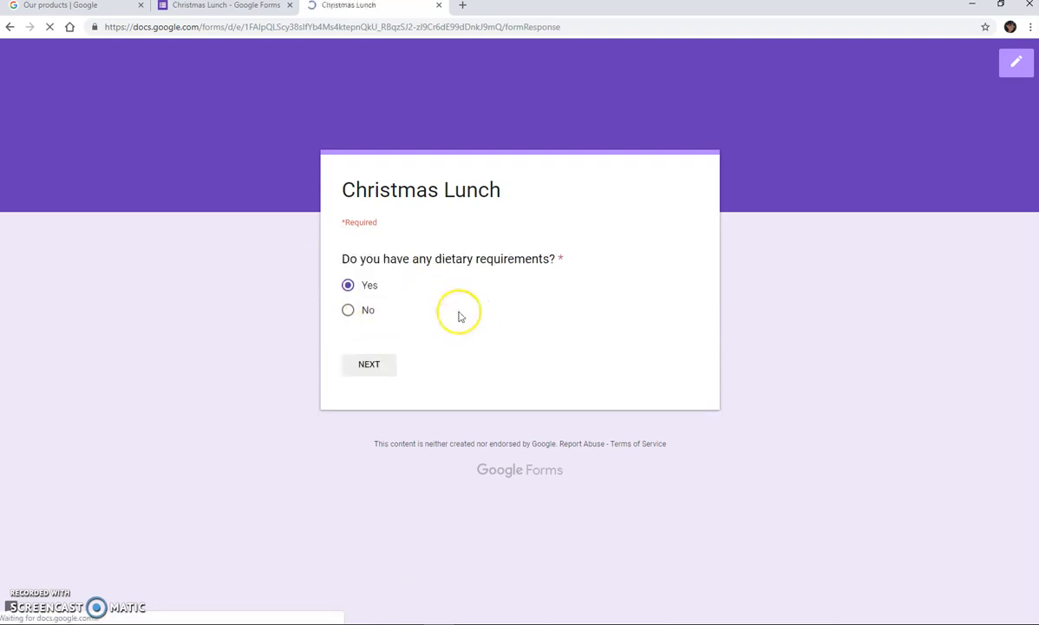
pyautogui.click(347, 310)
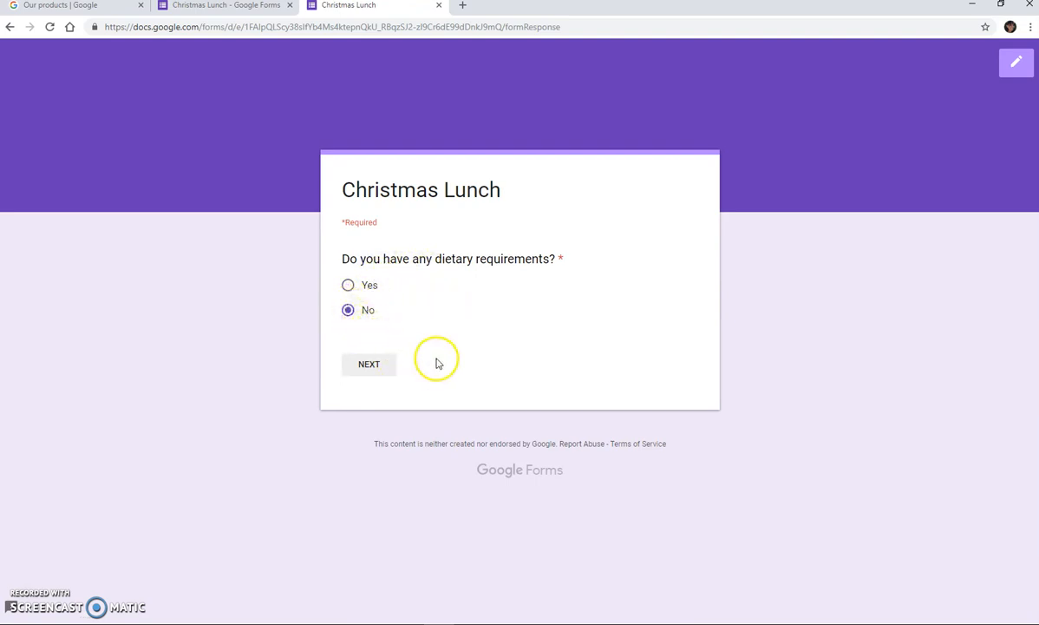
pyautogui.click(365, 359)
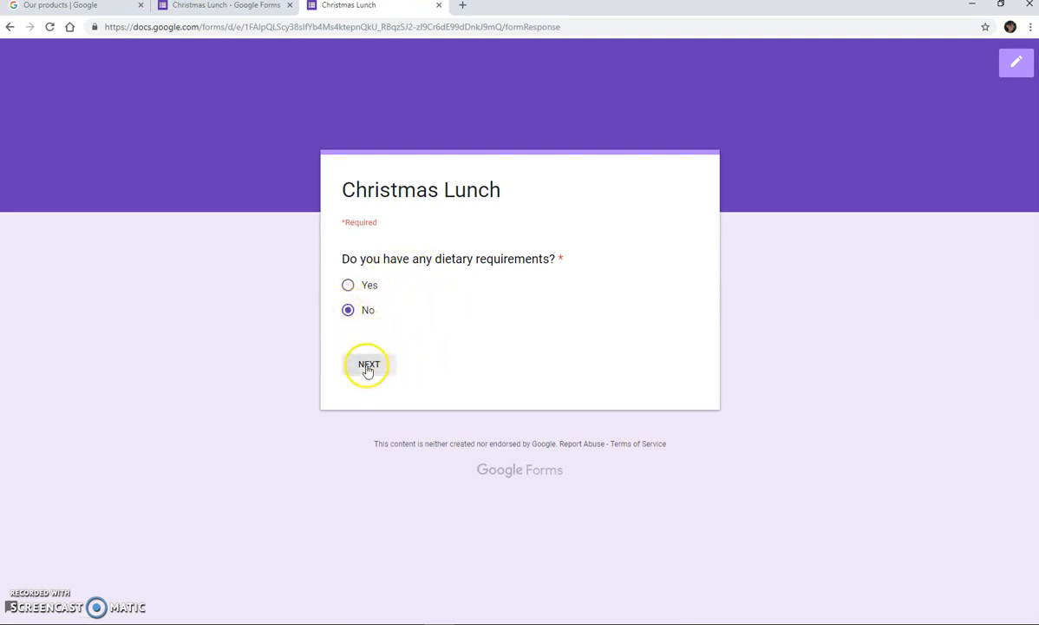
pyautogui.click(367, 367)
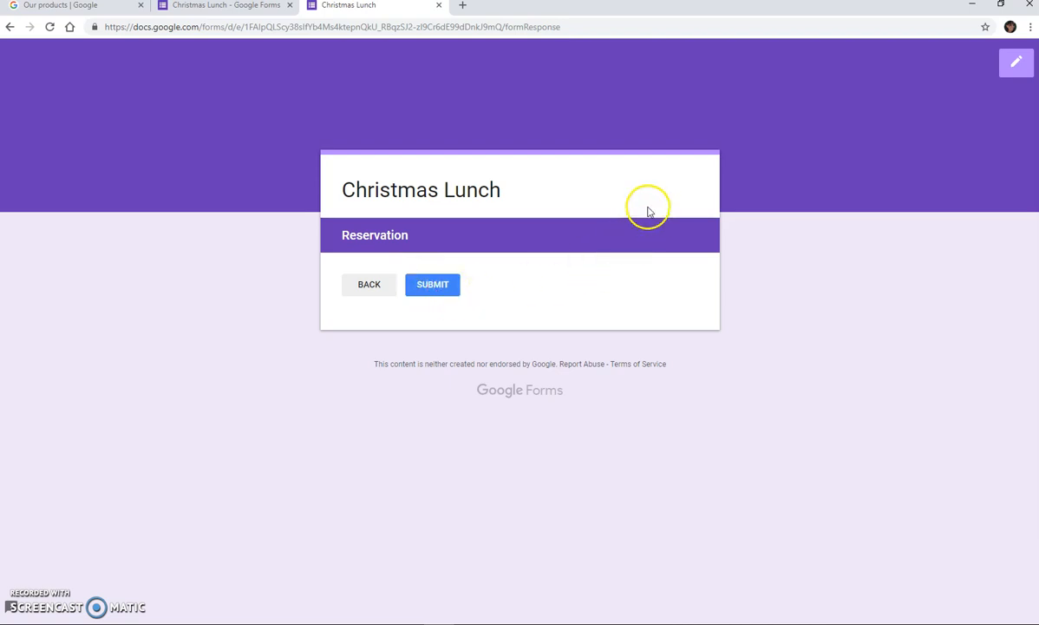
# - Leave the preview for the form editor and delete the Dietary Requirements and Reservation sections
pyautogui.click(1020, 68)
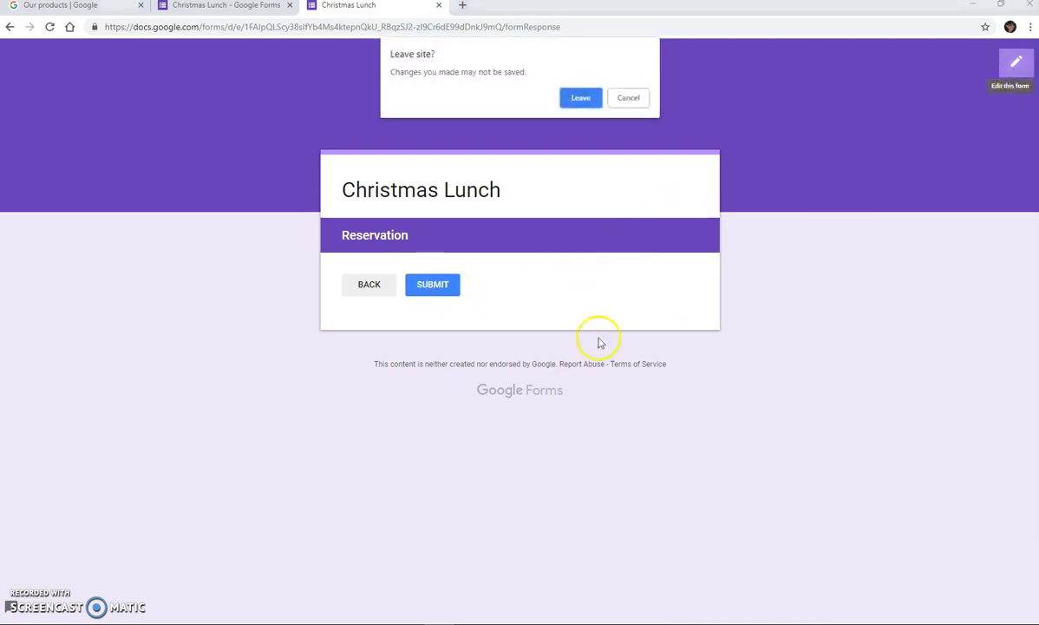
pyautogui.click(580, 98)
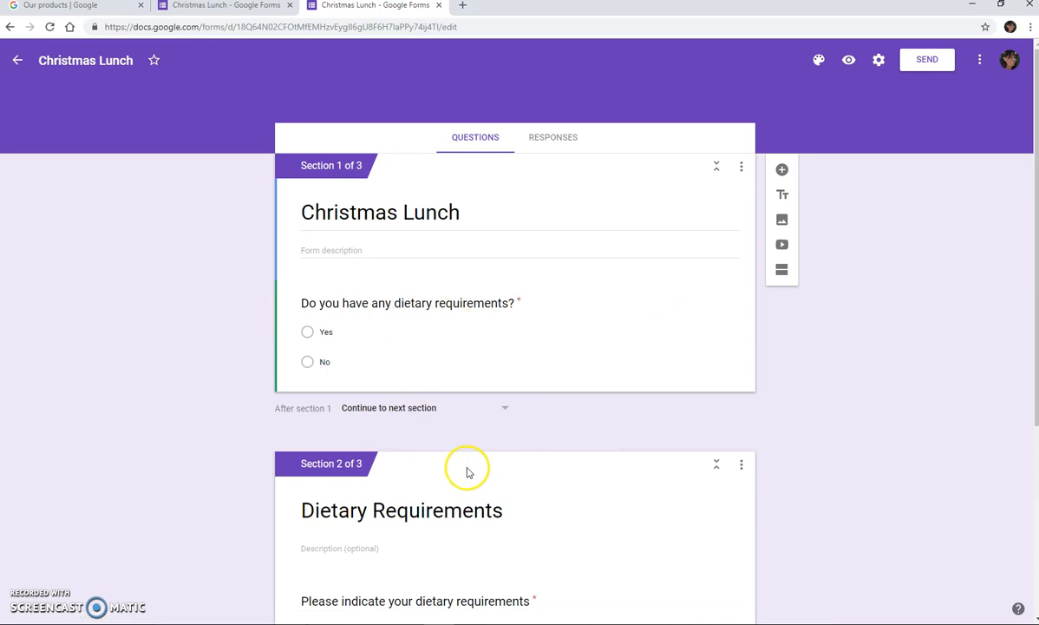
pyautogui.scroll(-3, 552, 470)
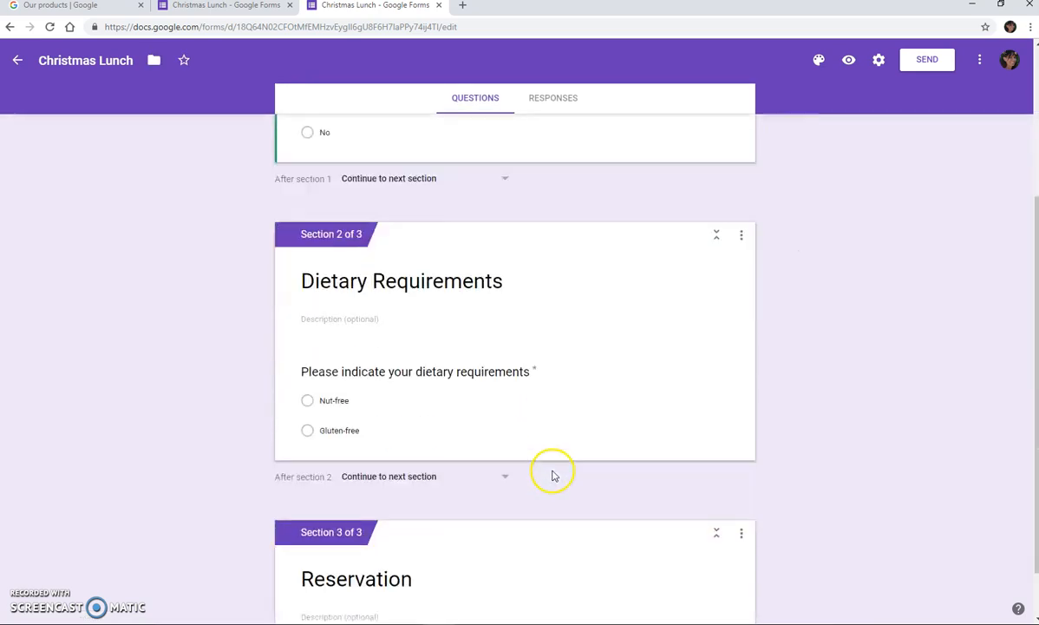
pyautogui.click(547, 290)
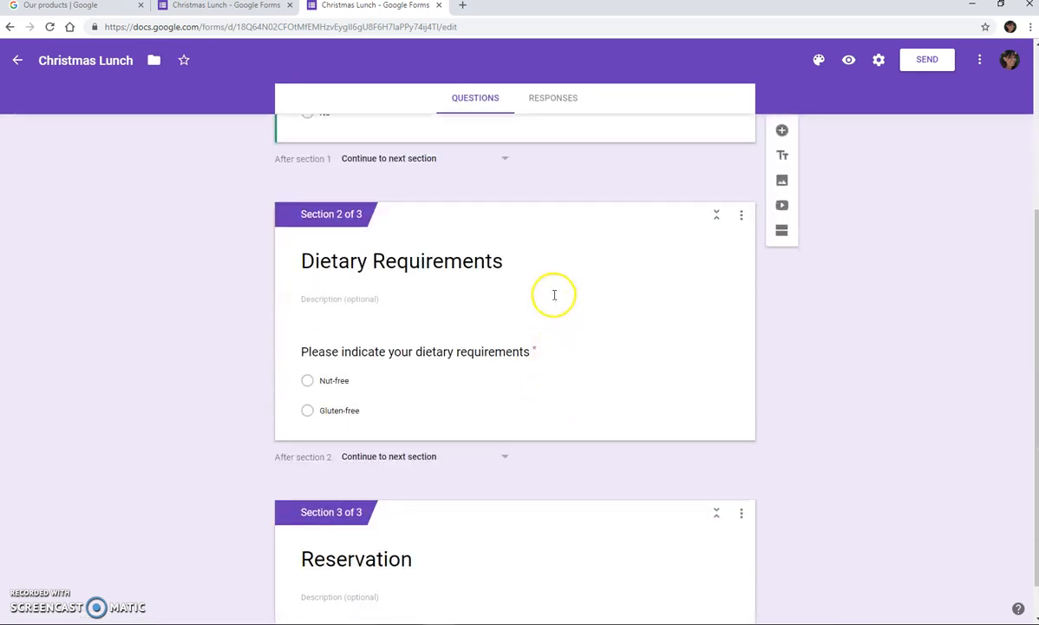
pyautogui.click(739, 223)
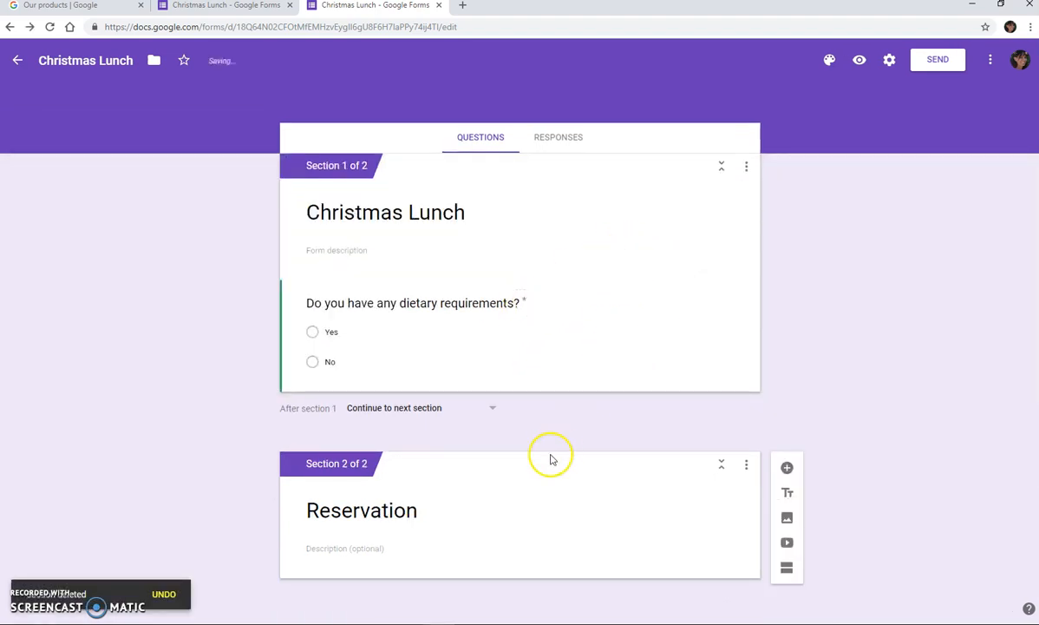
pyautogui.click(619, 483)
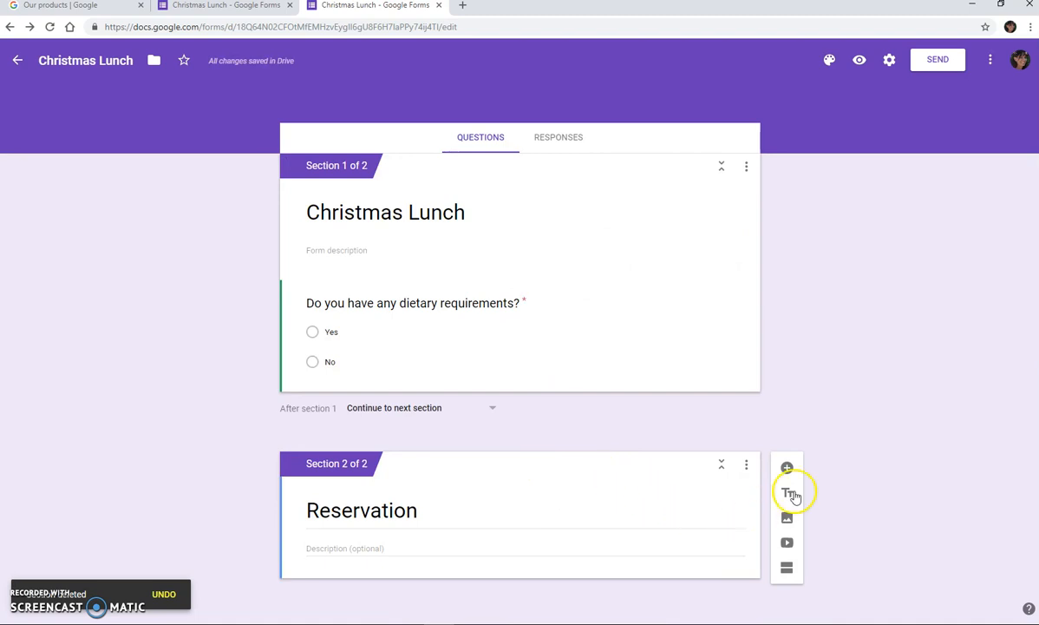
pyautogui.click(746, 466)
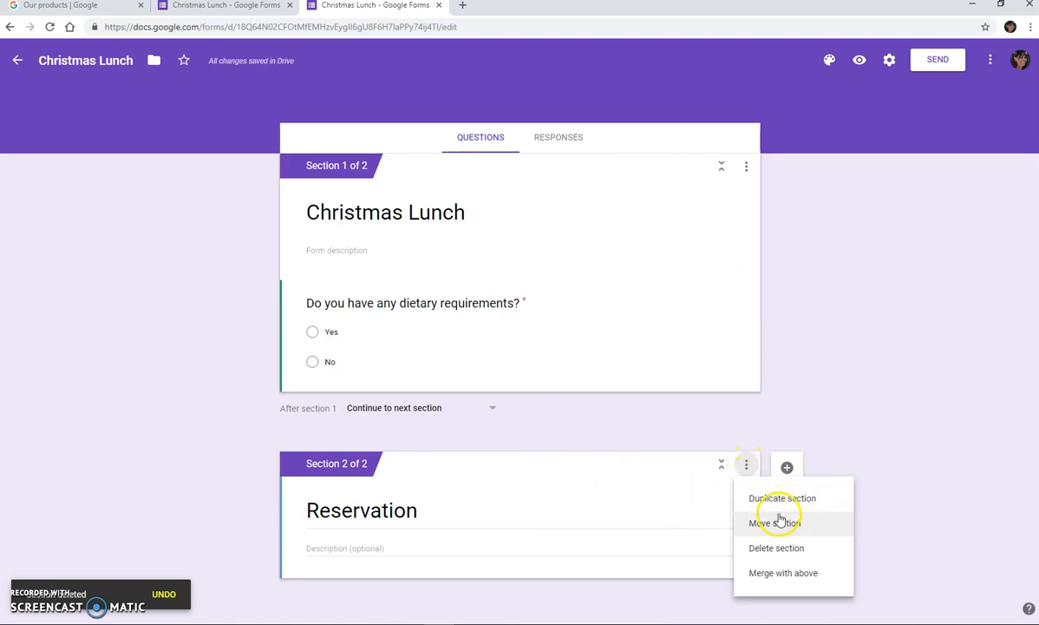
pyautogui.click(777, 548)
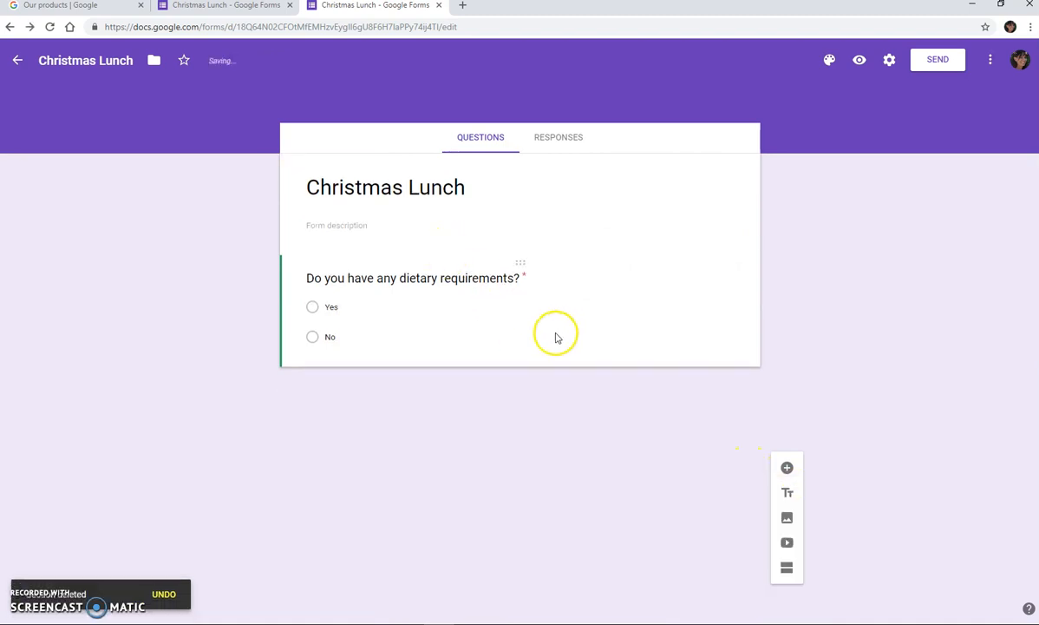
# - Change both the form's title and its document name to "Enrollments"
pyautogui.click(478, 187)
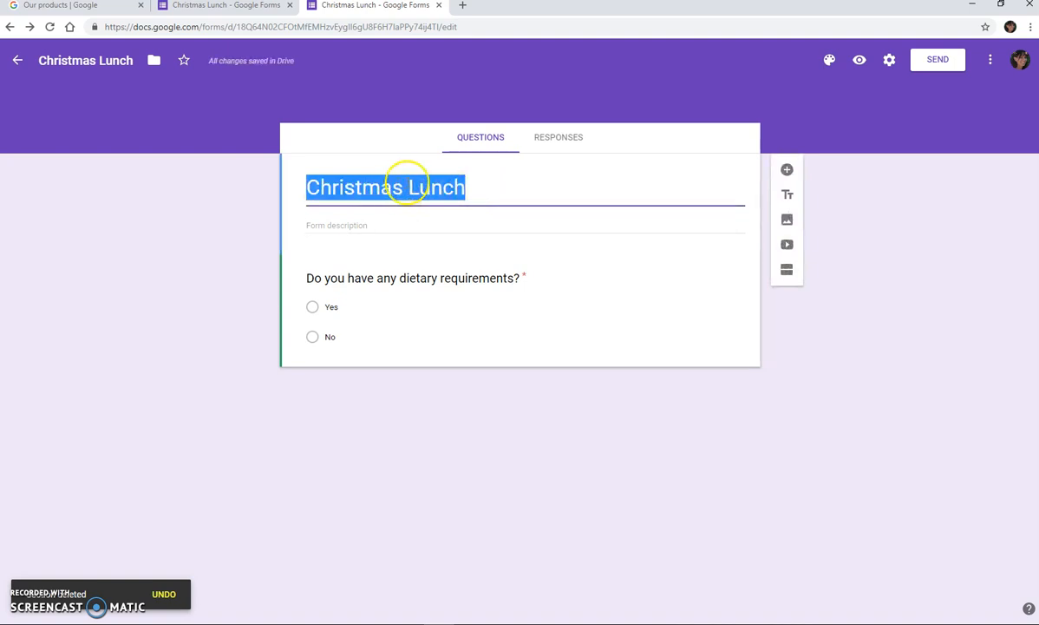
pyautogui.write('Enrollments')
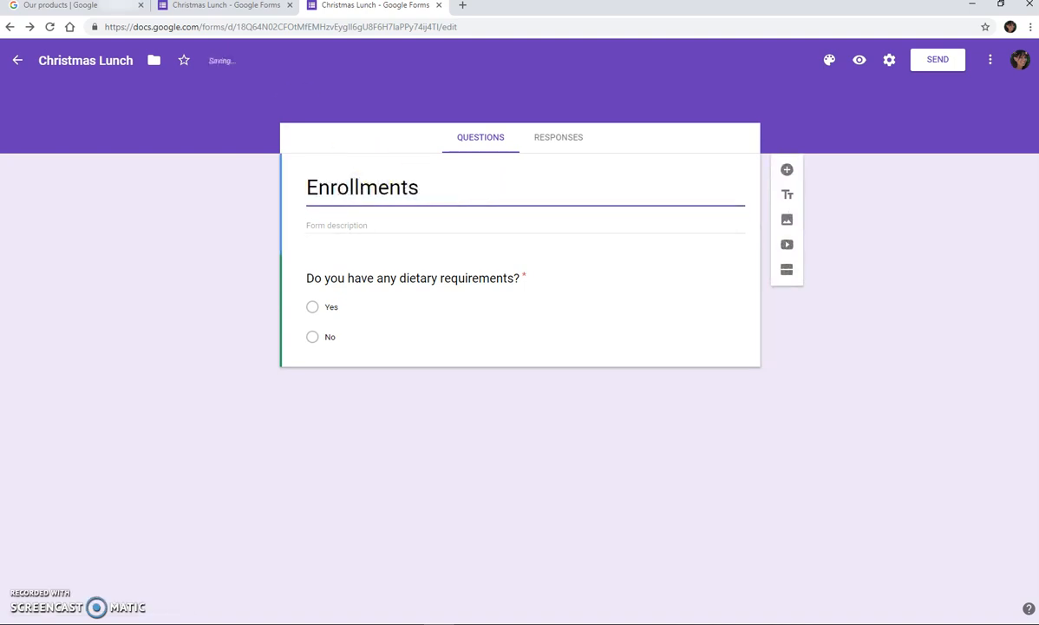
pyautogui.click(99, 60)
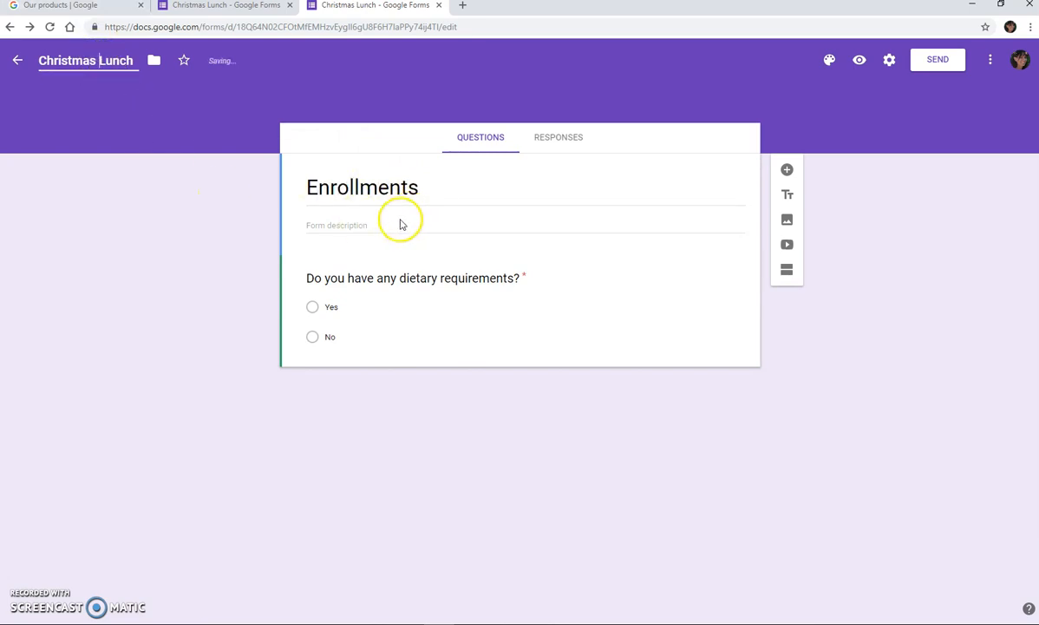
pyautogui.doubleClick(364, 196)
pyautogui.click(103, 62)
pyautogui.moveTo(139, 67); pyautogui.dragTo(34, 58)
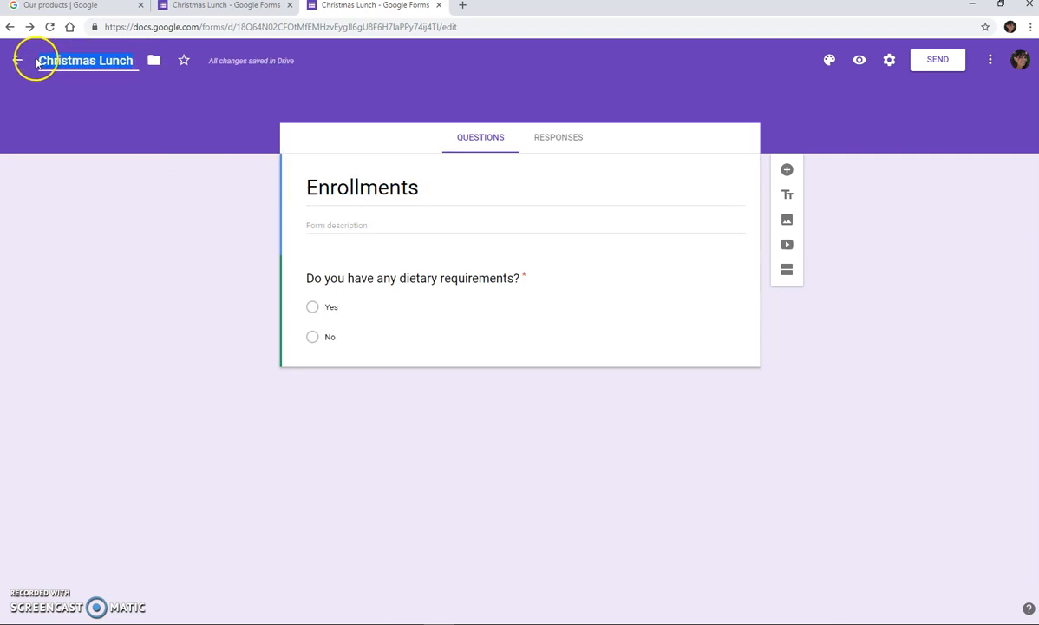
pyautogui.write('Enrollments')
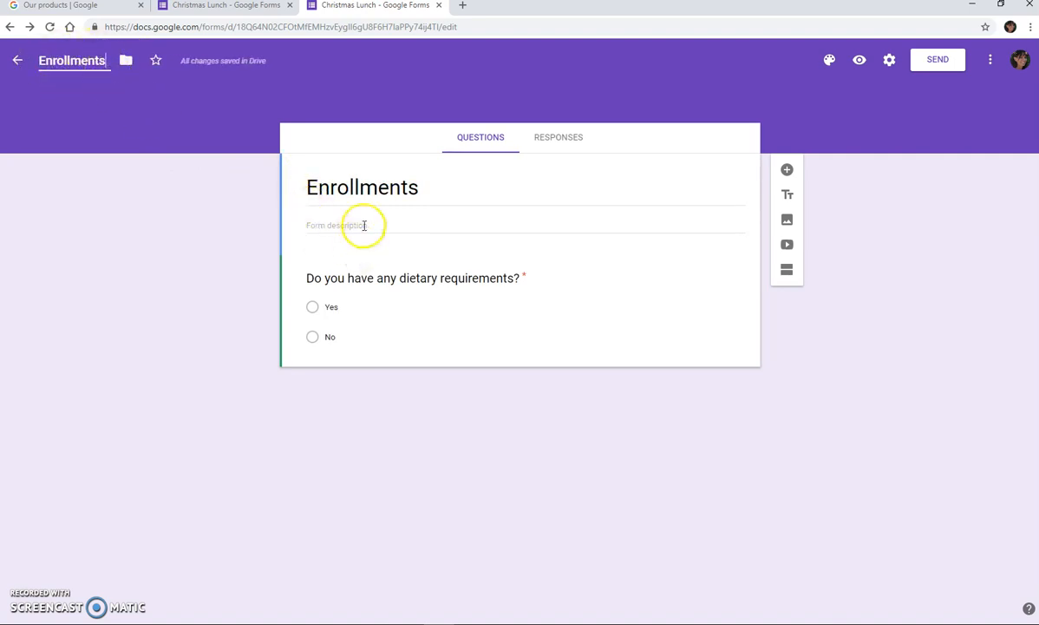
# - Replace the dietary question's text with "Do you wish to go on to further study?"
pyautogui.click(469, 274)
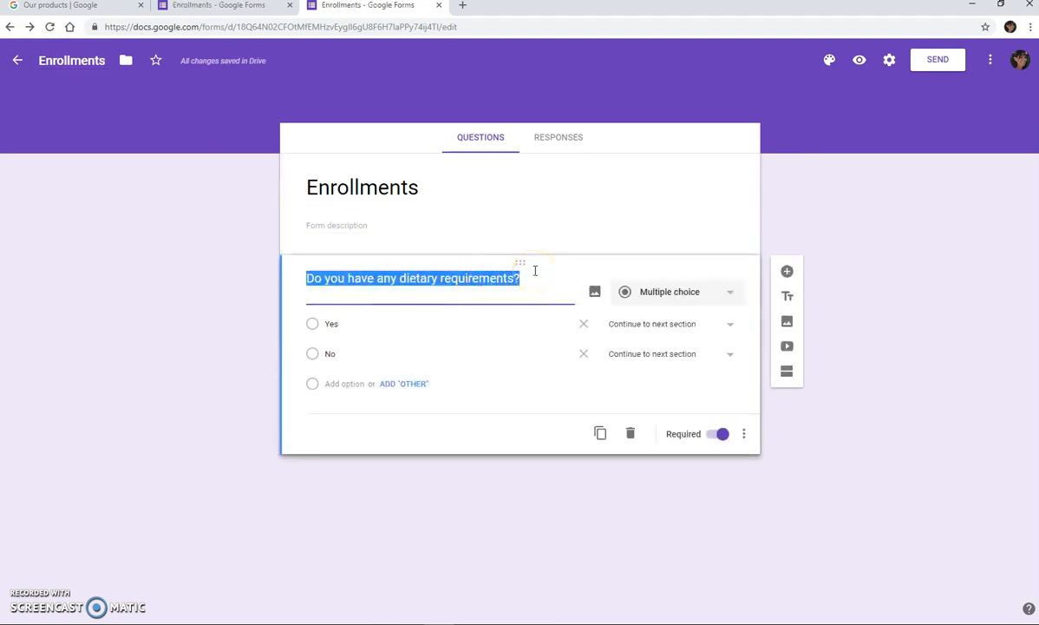
pyautogui.write('Do')
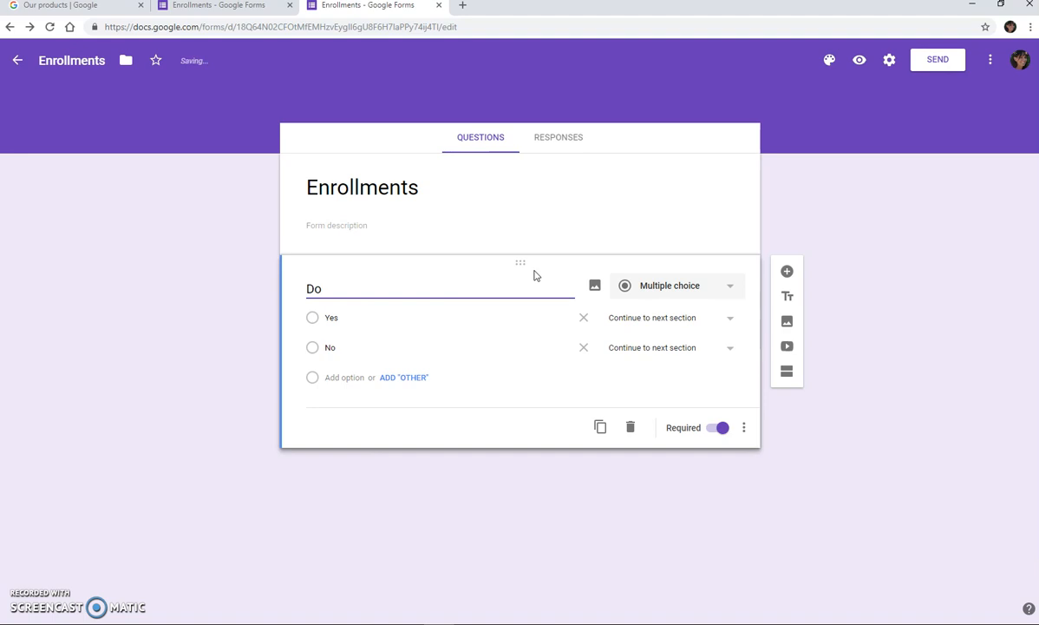
pyautogui.write(' you wish to go on to further study?')
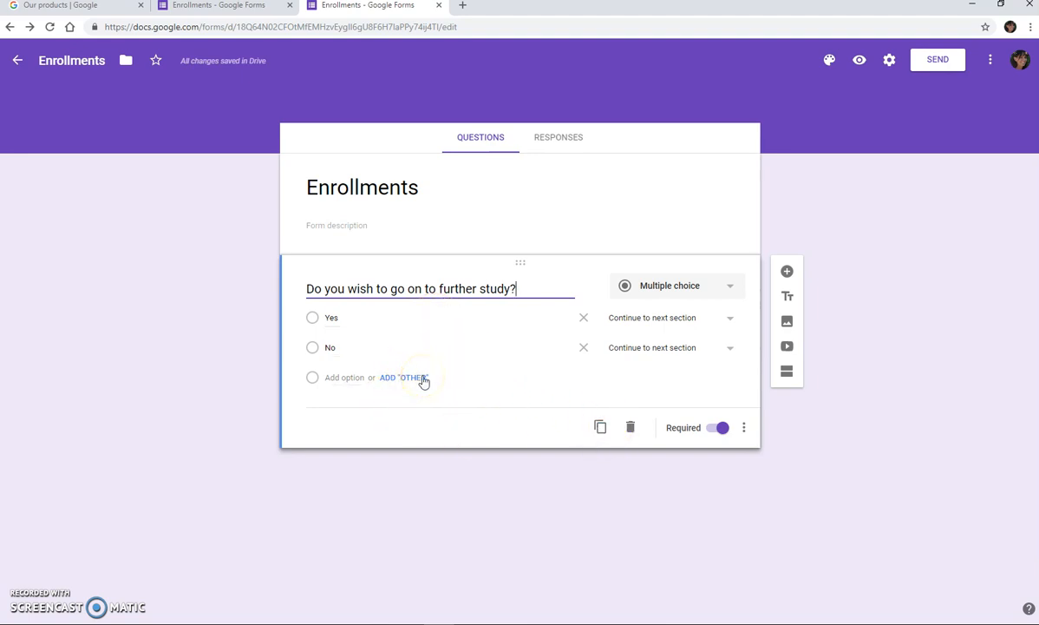
# - Add a section after the first one and title it "Further study"
pyautogui.click(785, 373)
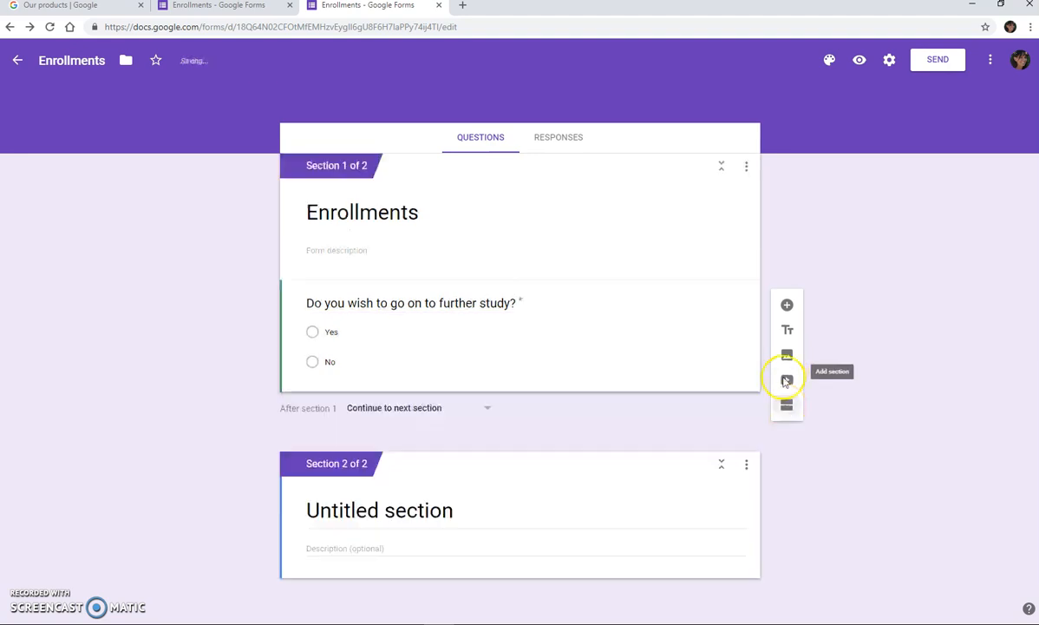
pyautogui.moveTo(466, 510); pyautogui.dragTo(303, 511)
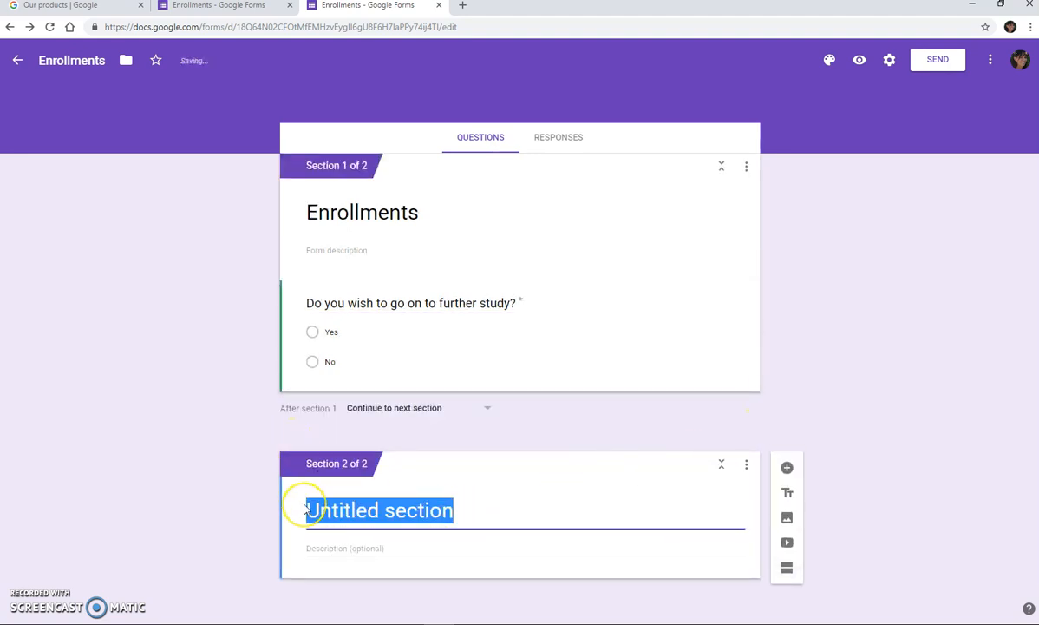
pyautogui.write('Further study')
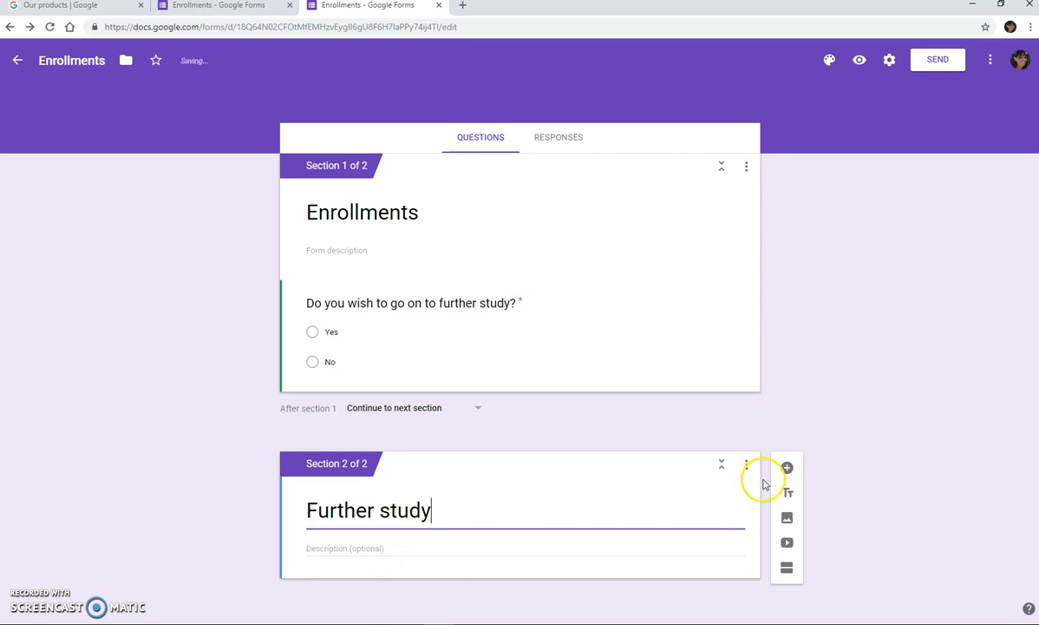
# - Add a required multiple-choice question "Please indicate which level of study" to Further study, with options Level 3, Level 4, Level 5, Level 6 and Level 7
pyautogui.click(787, 469)
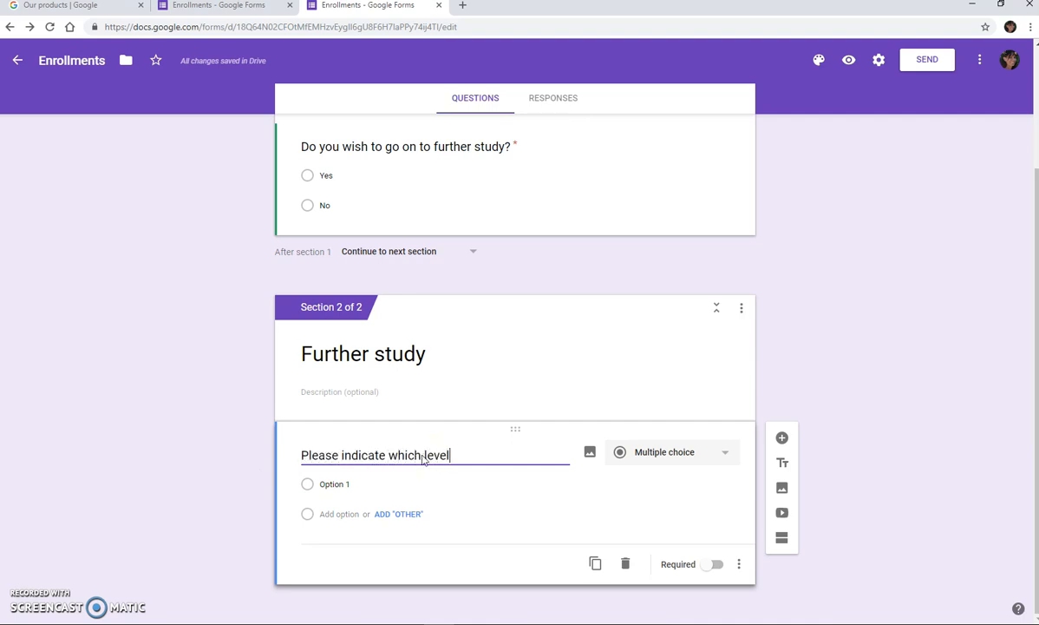
pyautogui.click(355, 482)
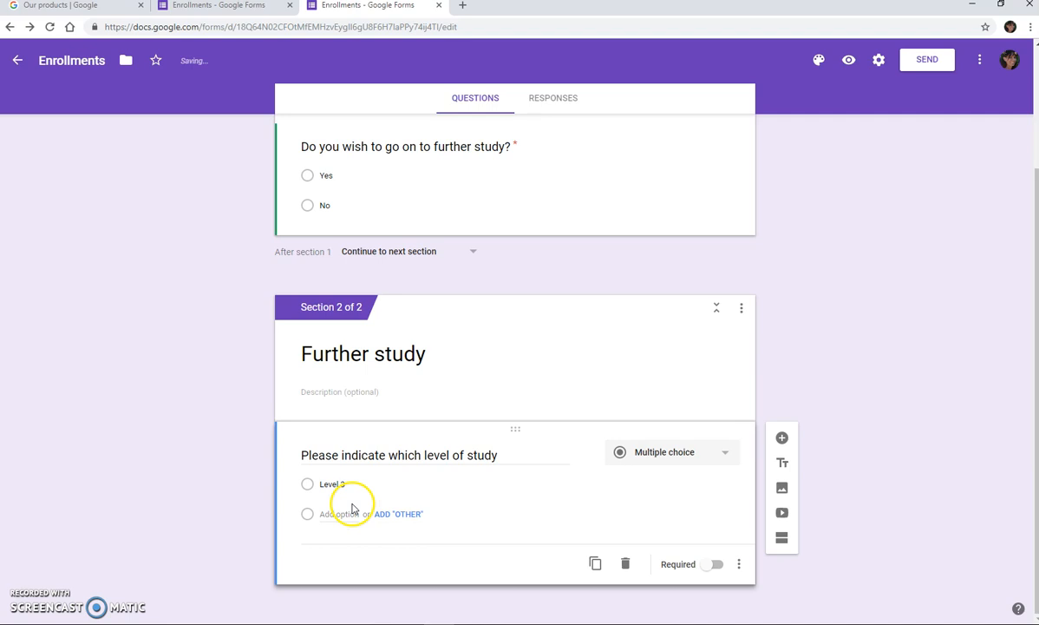
pyautogui.click(345, 514)
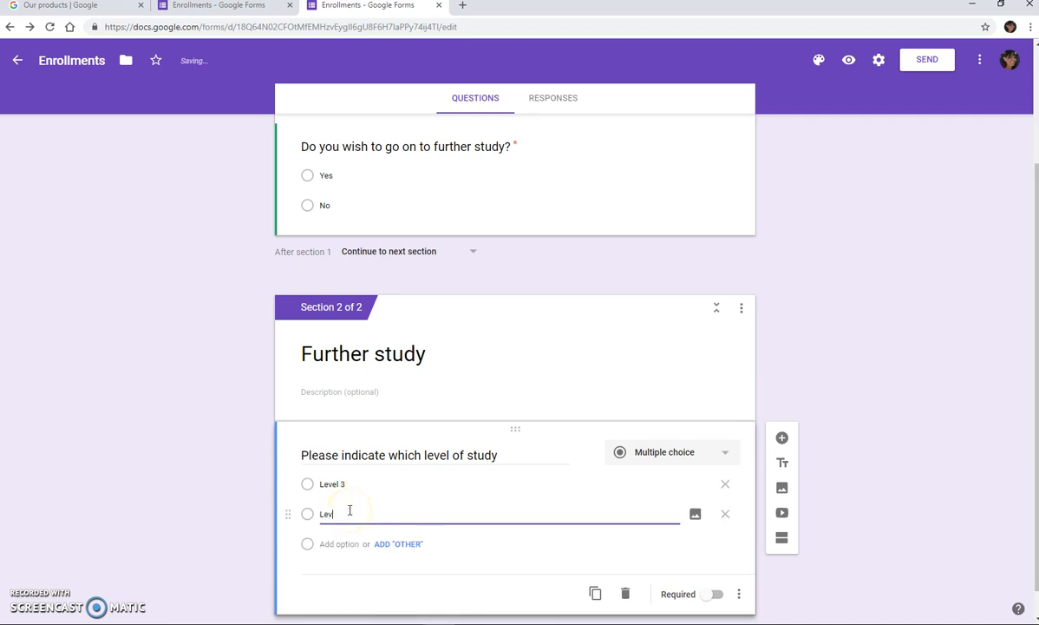
pyautogui.write('Level 4')
pyautogui.click(338, 543)
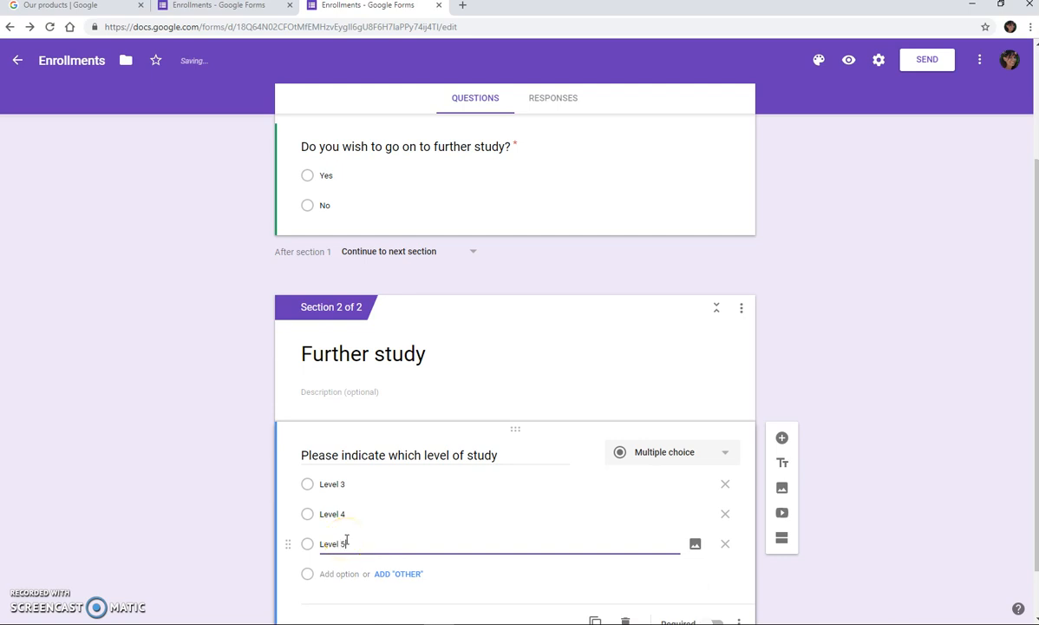
pyautogui.click(345, 573)
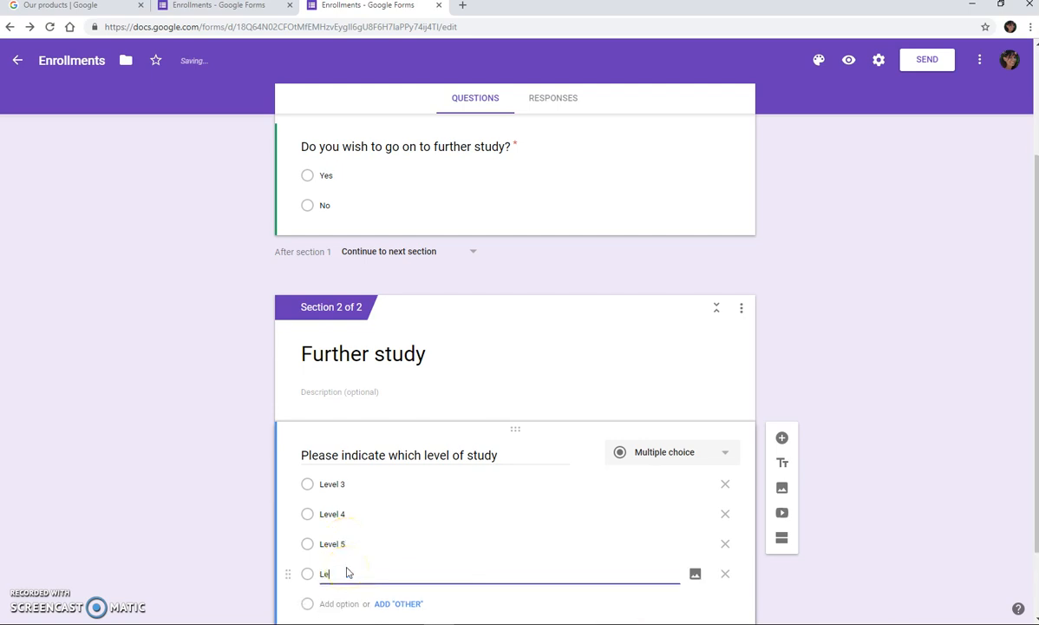
pyautogui.write('Level 6')
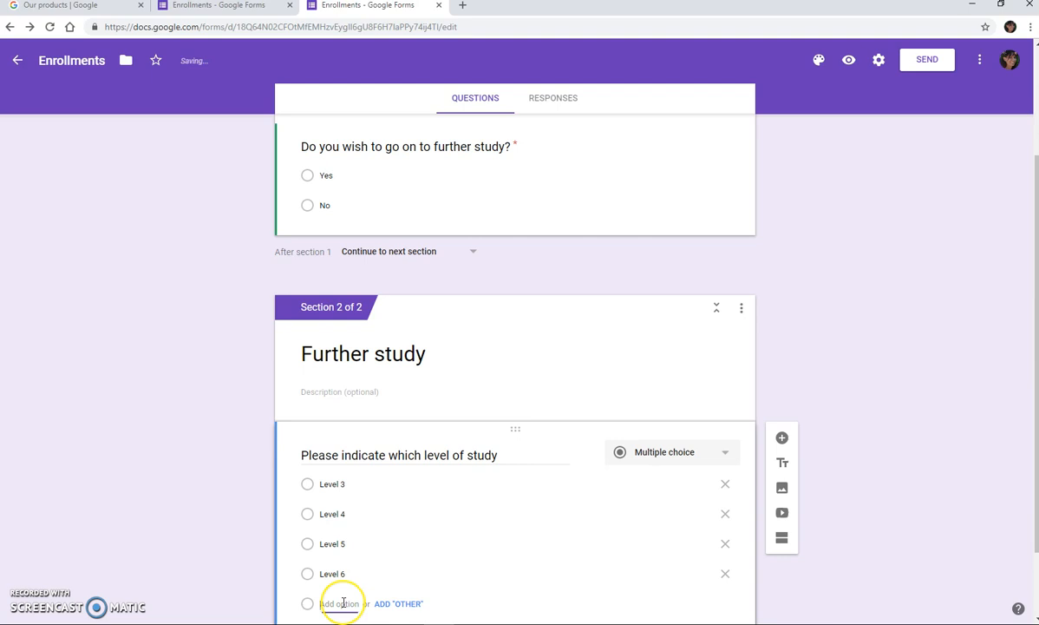
pyautogui.click(338, 603)
pyautogui.write('Level 7')
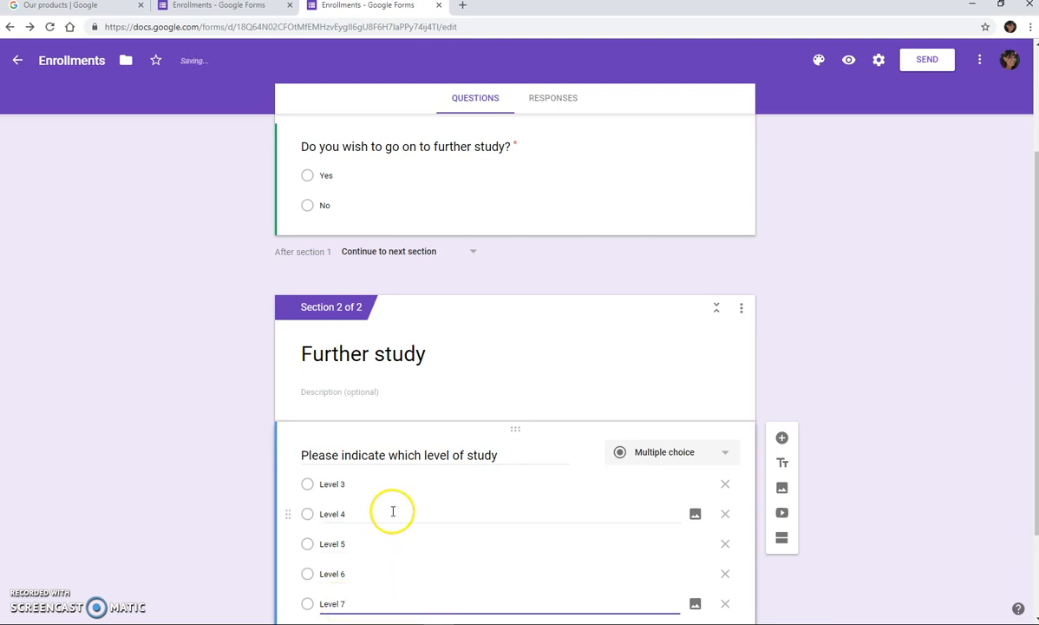
pyautogui.scroll(-2, 378, 487)
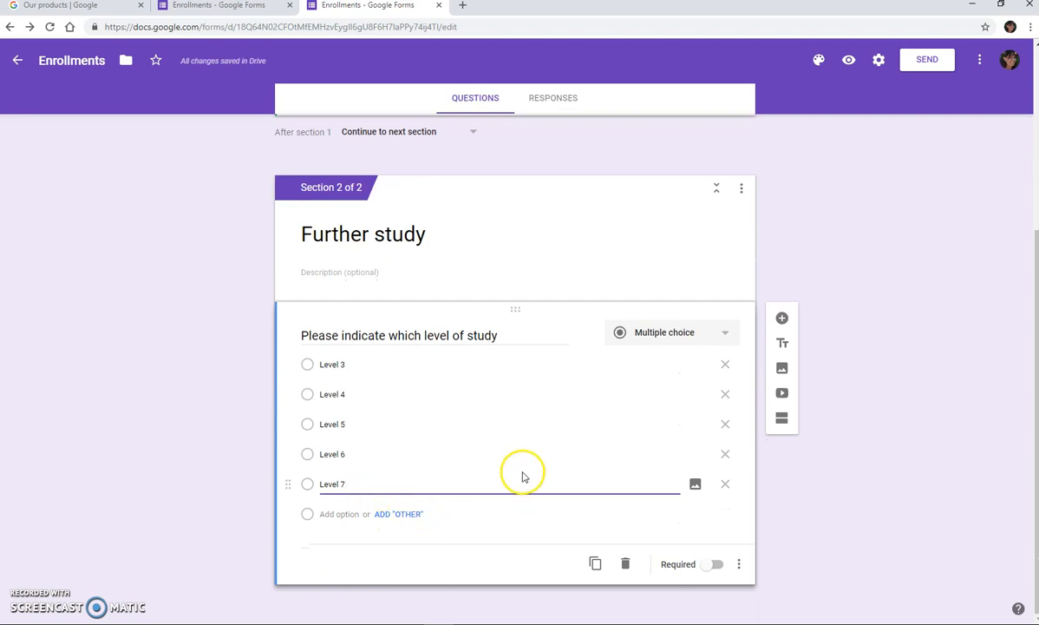
pyautogui.click(714, 565)
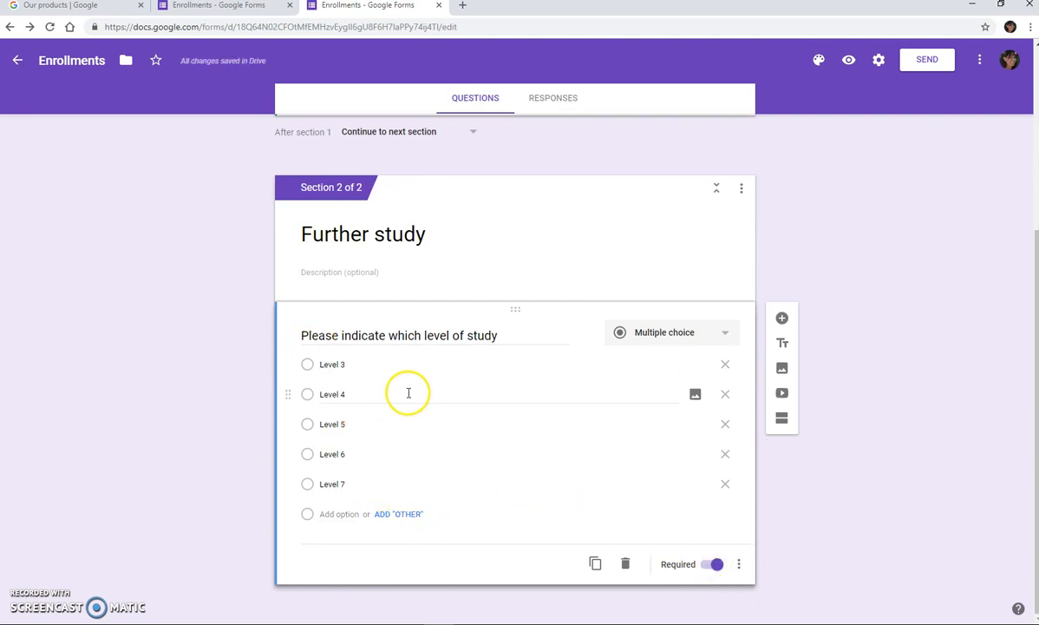
# - Add a section after Further study and title it "Level 3"
pyautogui.click(781, 421)
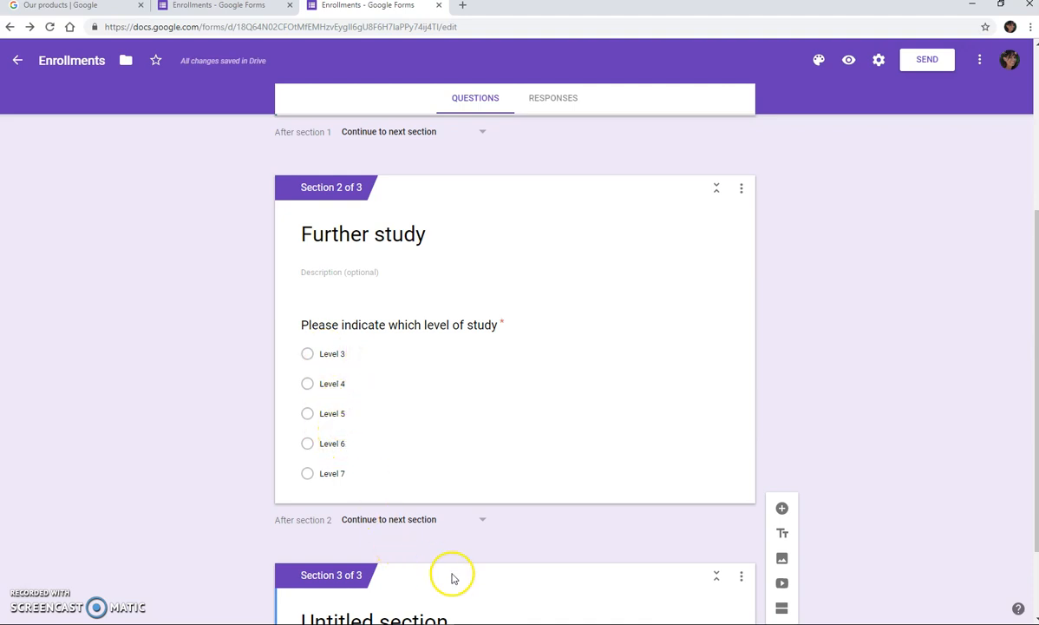
pyautogui.scroll(-1, 451, 577)
pyautogui.click(314, 514)
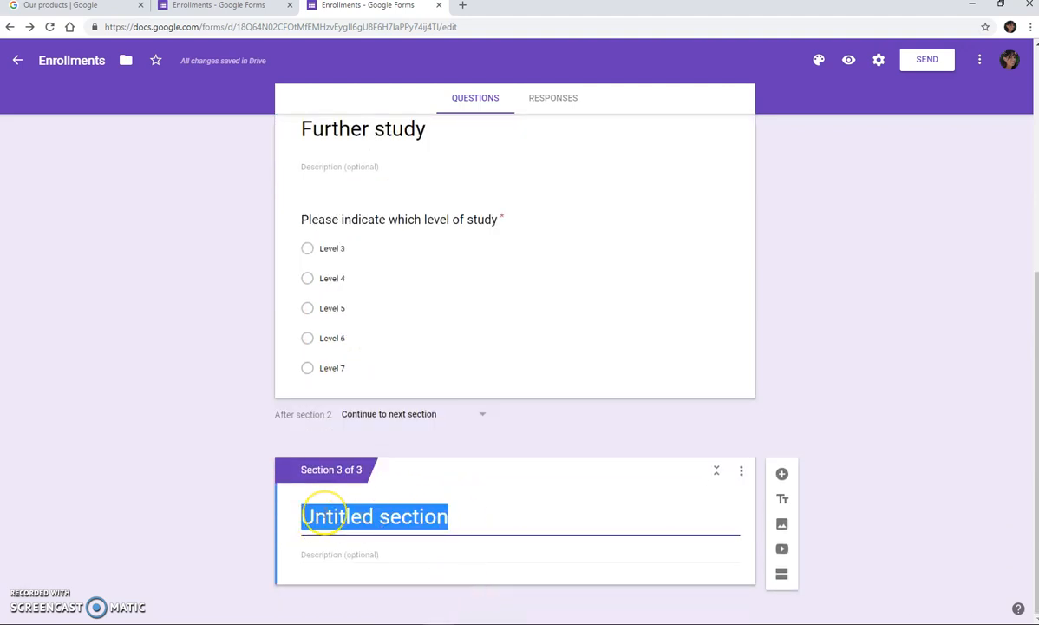
pyautogui.write('Level 3')
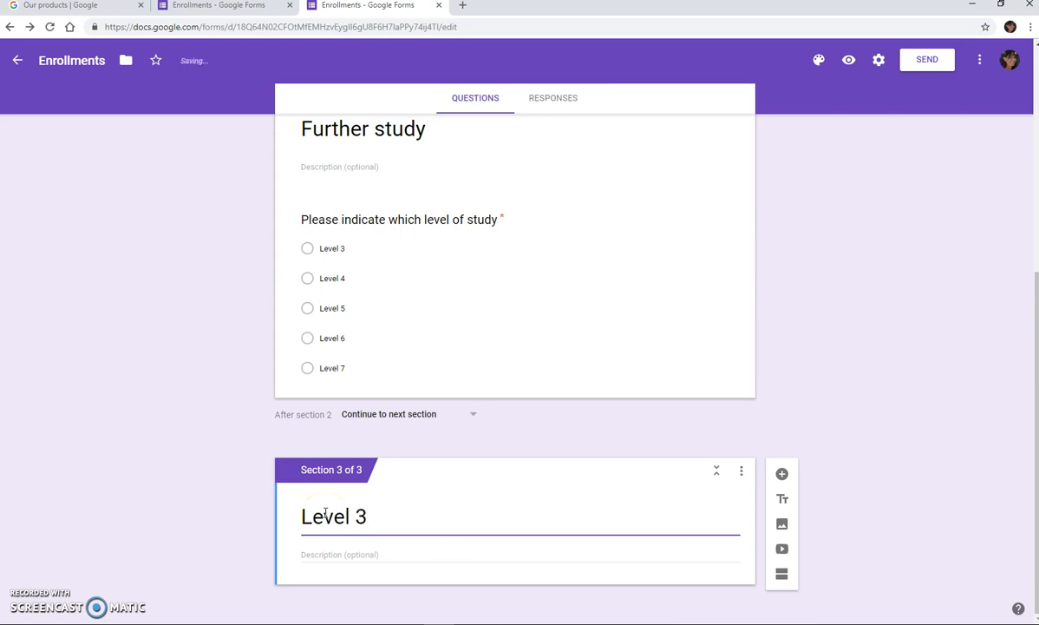
# - Add a required multiple-choice question "Please choose the program" to the Level 3 section, with options "Business 3" and "Option 2"
pyautogui.click(782, 475)
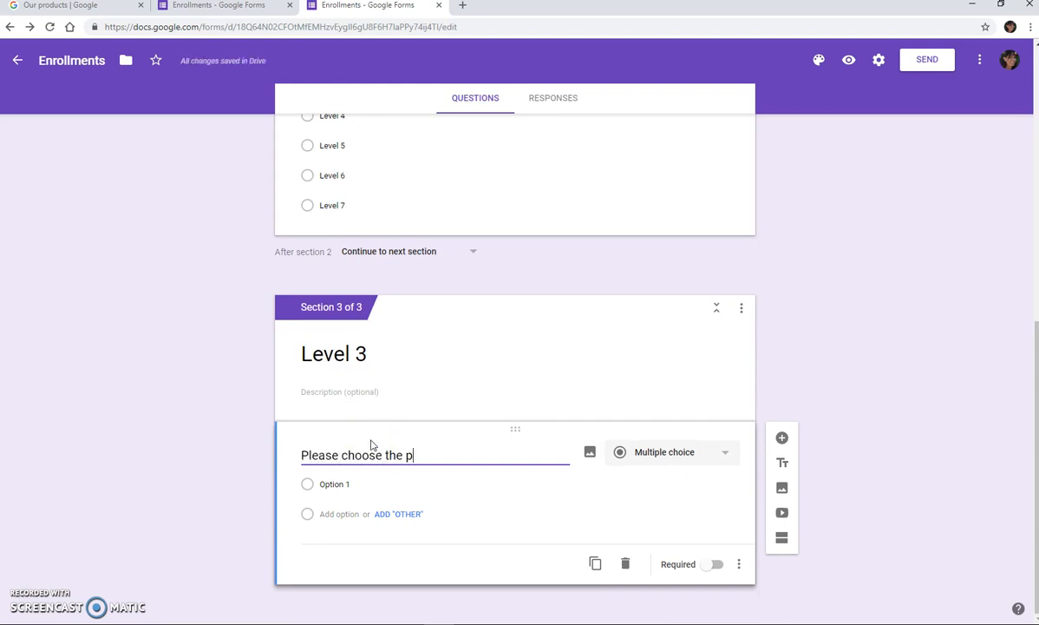
pyautogui.click(348, 483)
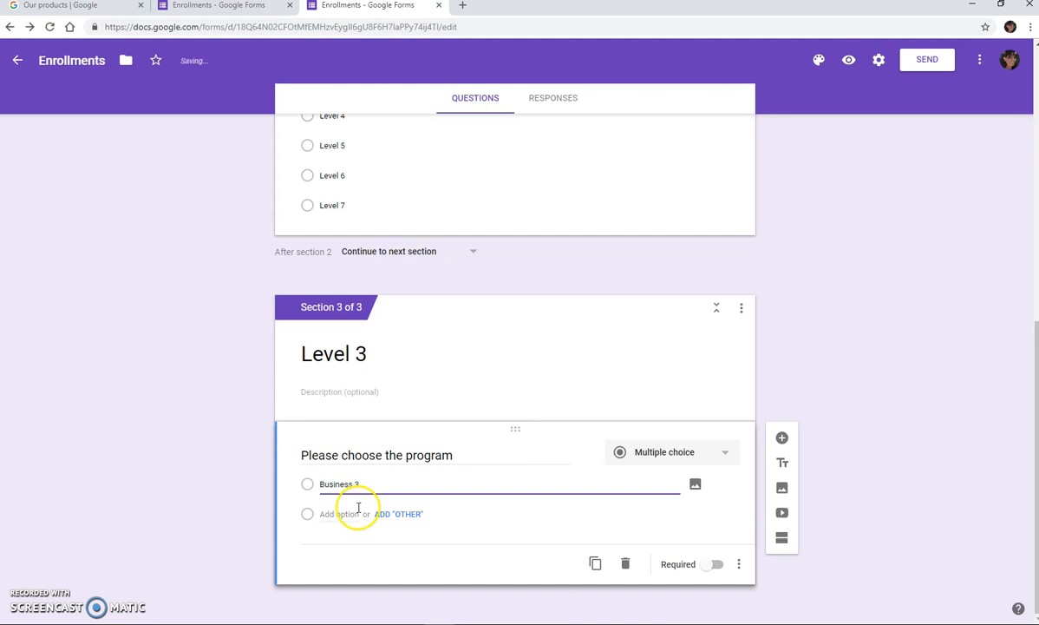
pyautogui.click(354, 512)
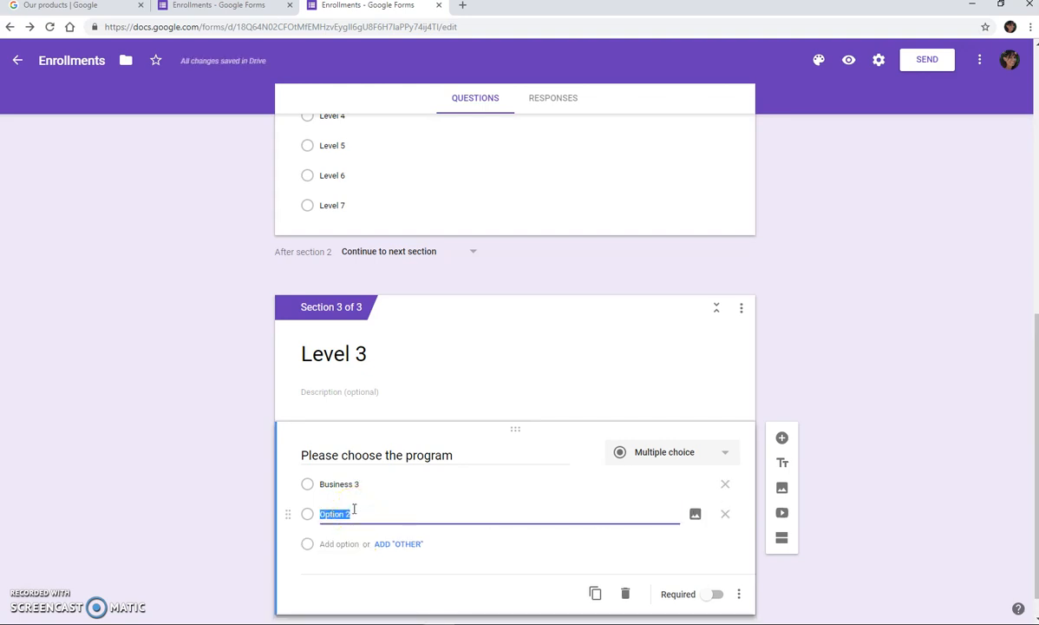
pyautogui.click(717, 594)
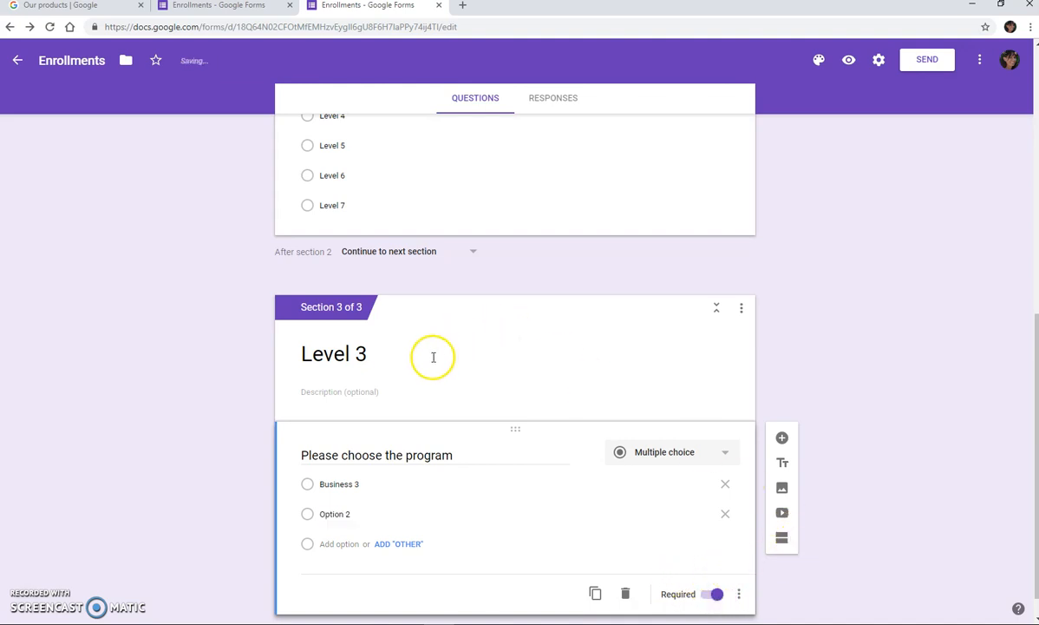
# - Add a section after Level 3 and title it "Level 4"
pyautogui.click(781, 539)
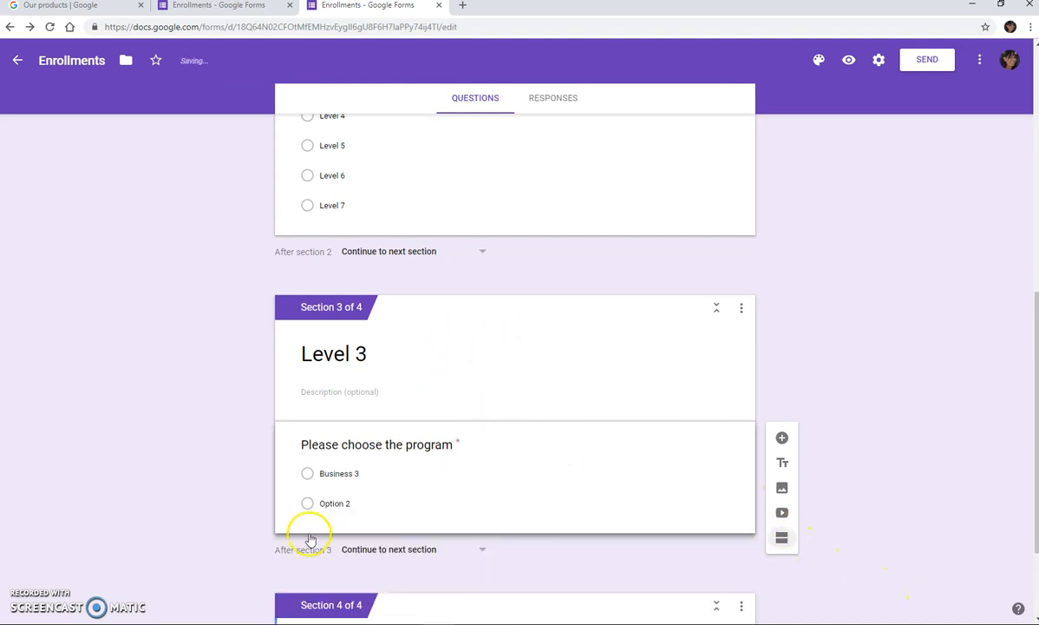
pyautogui.click(438, 529)
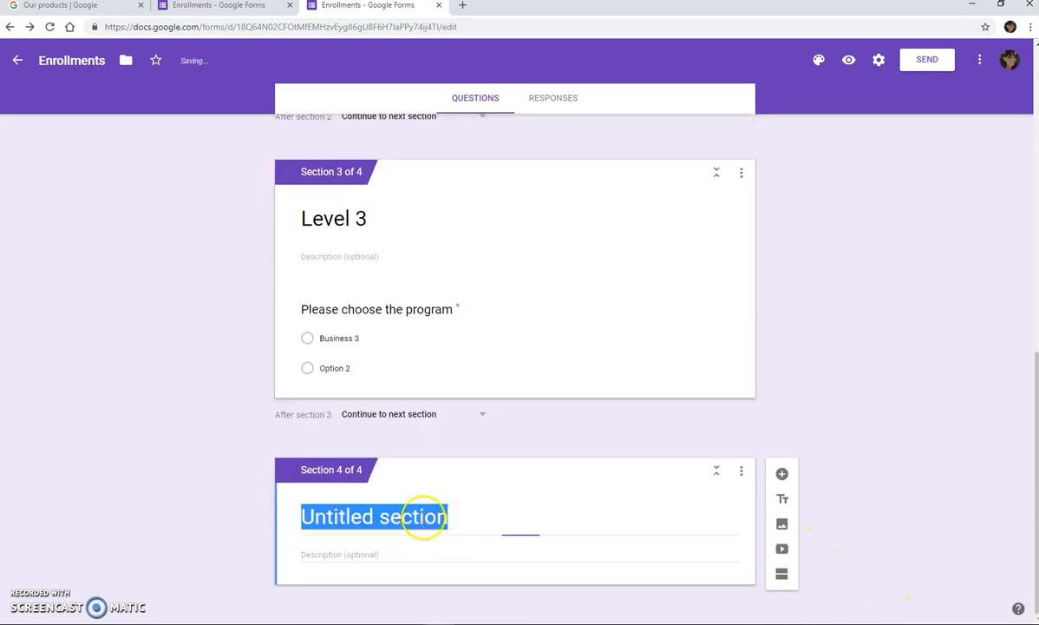
pyautogui.write('Level')
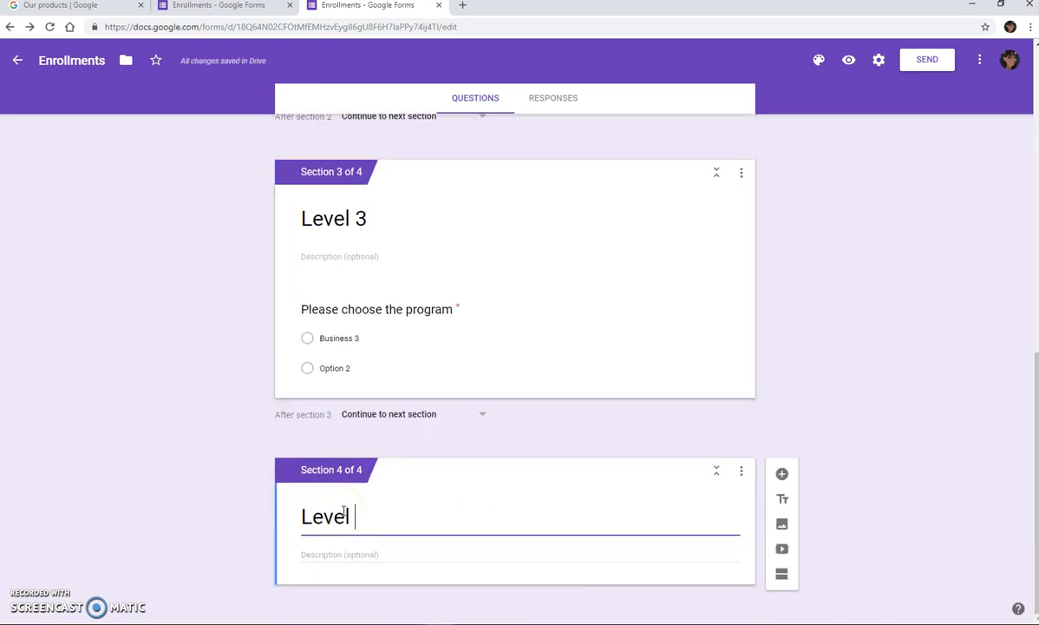
pyautogui.write(' 4')
# - Add a multiple-choice question "Please choose the program" to the Level 4 section, with the option "Business 4"
pyautogui.click(781, 473)
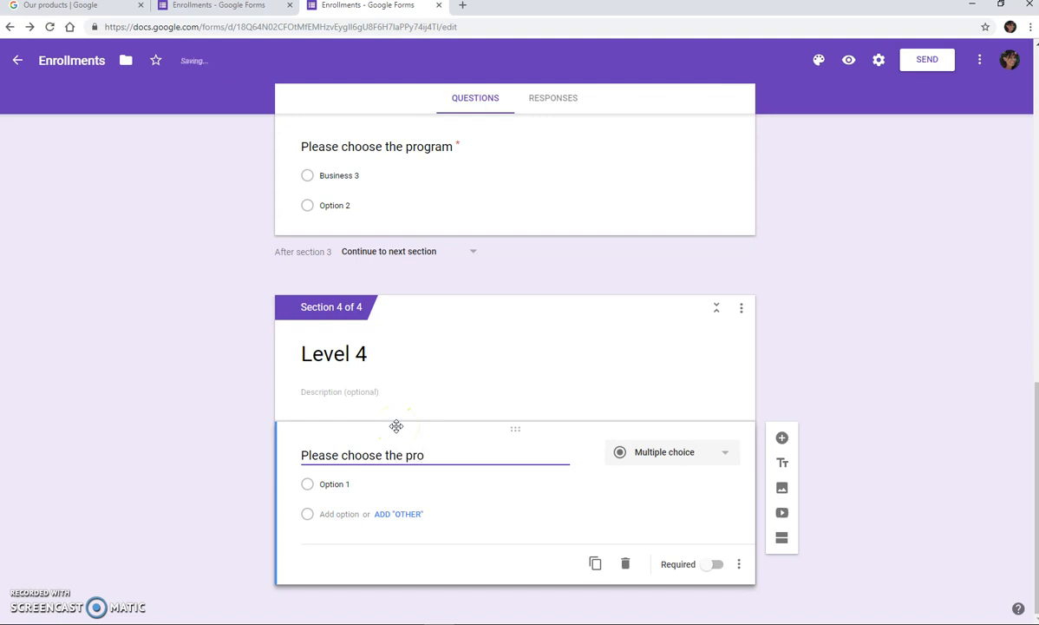
pyautogui.click(355, 482)
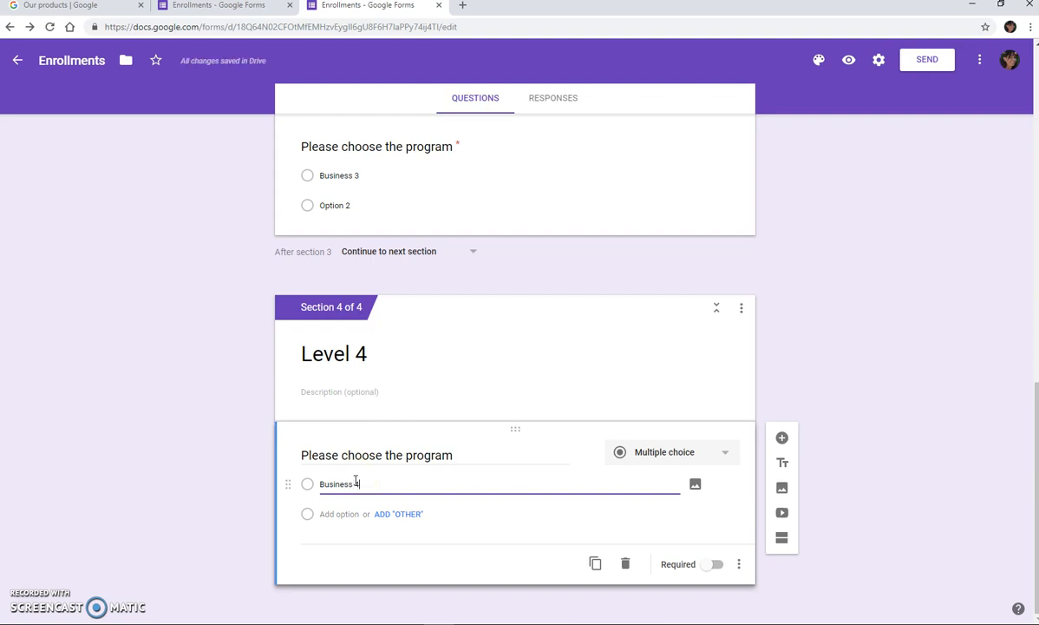
pyautogui.write('Business 4')
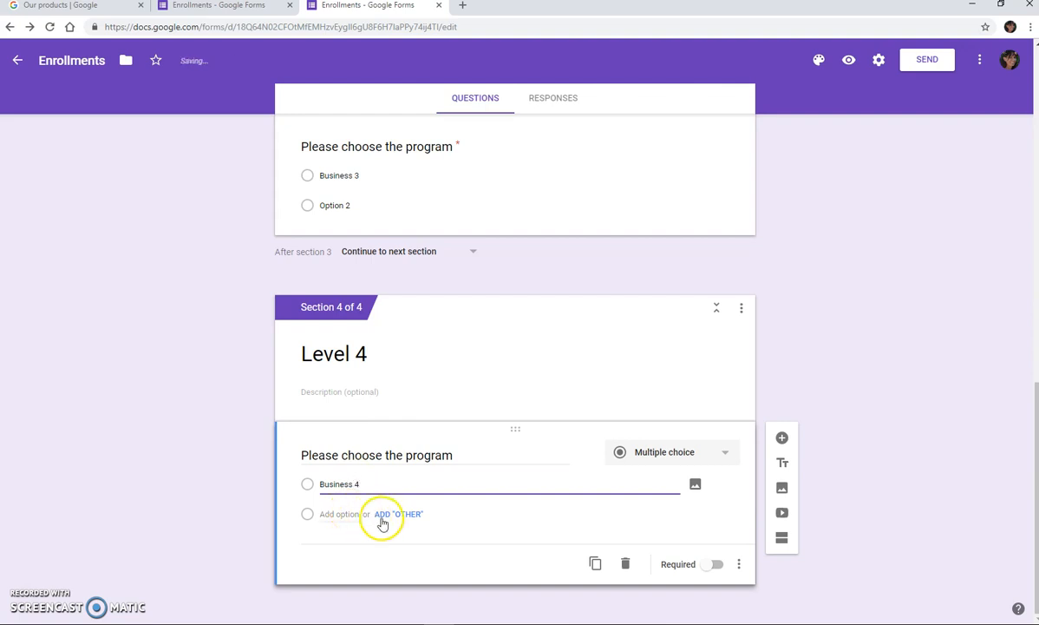
# - Try to route the "Yes" answer of "Do you wish to go on to further study?" to section 2 (Further study)
pyautogui.scroll(1, 380, 517)
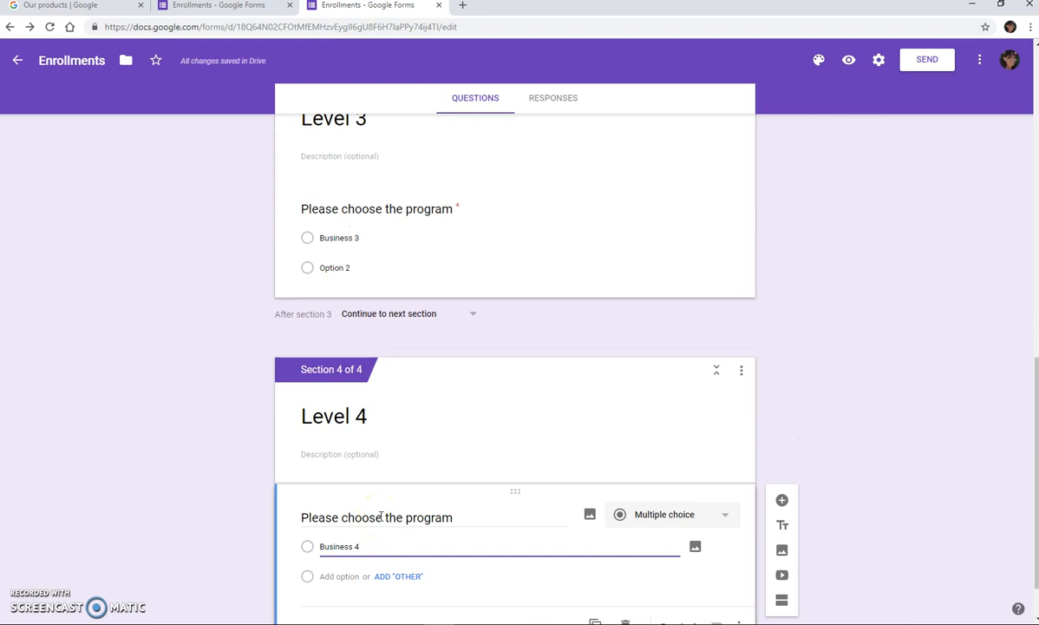
pyautogui.scroll(8, 380, 517)
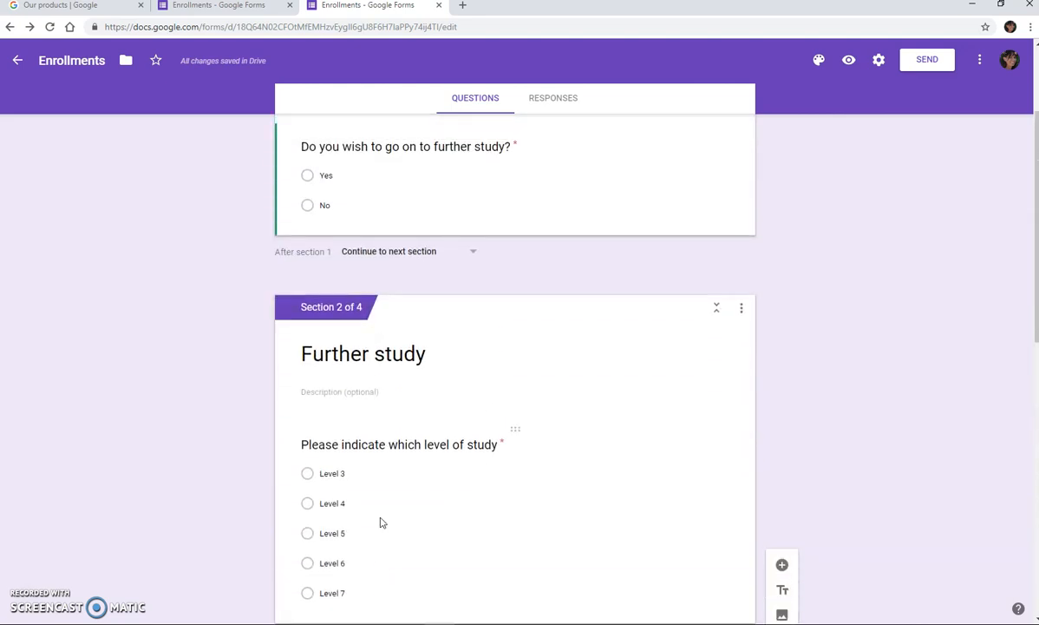
pyautogui.scroll(3, 380, 522)
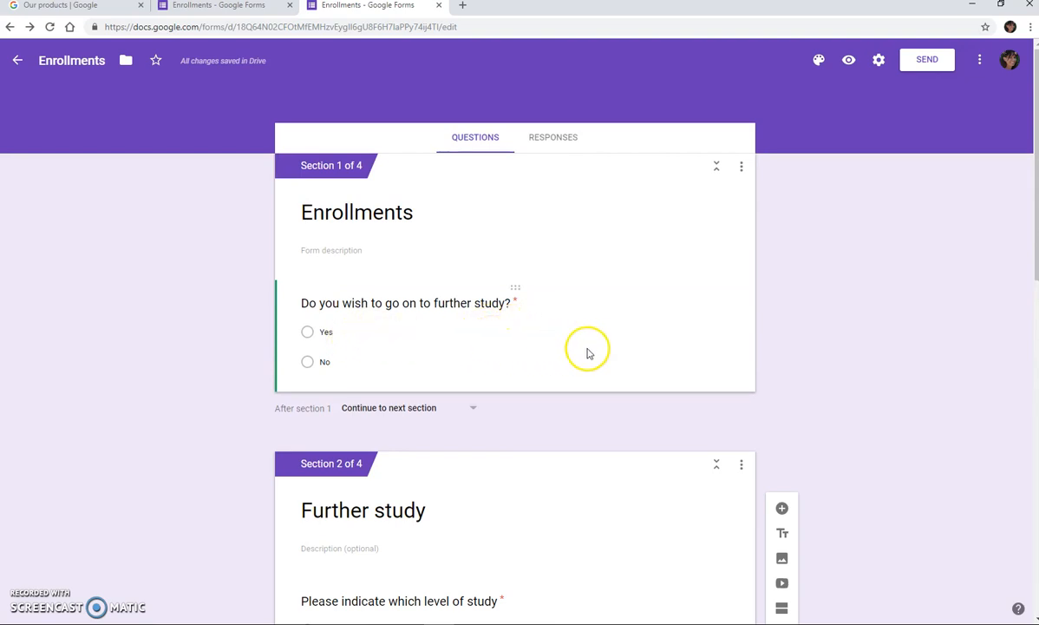
pyautogui.click(640, 359)
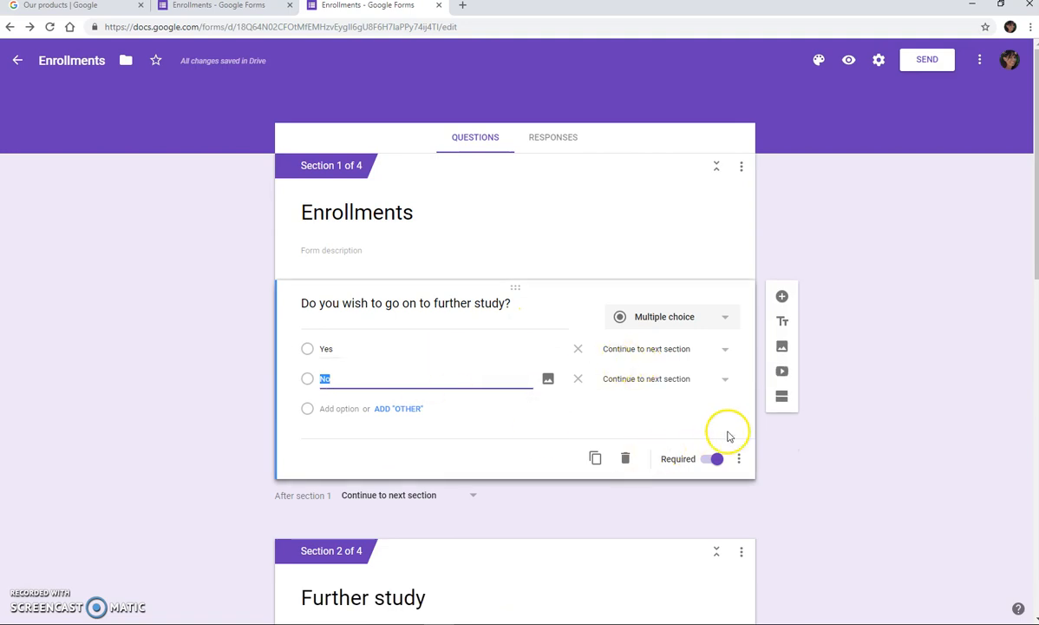
pyautogui.click(739, 460)
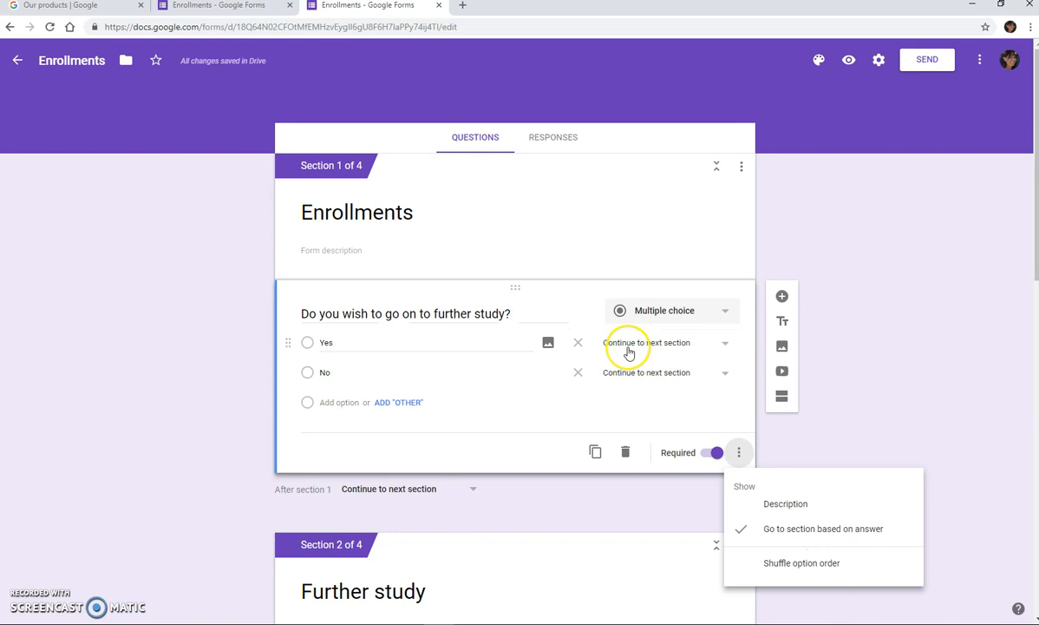
pyautogui.click(727, 347)
pyautogui.click(727, 347)
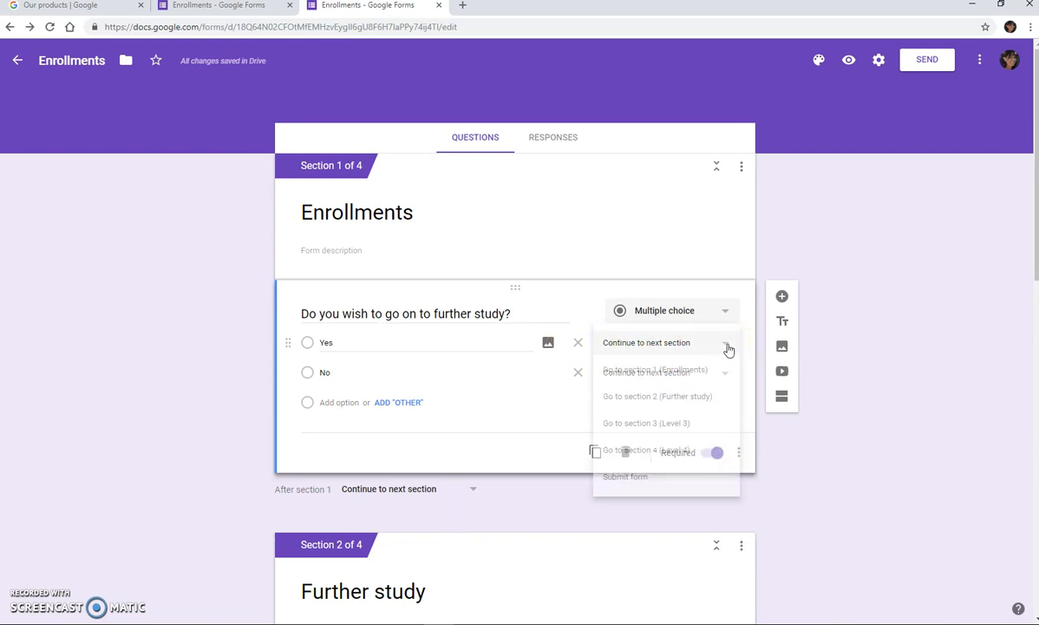
pyautogui.click(678, 368)
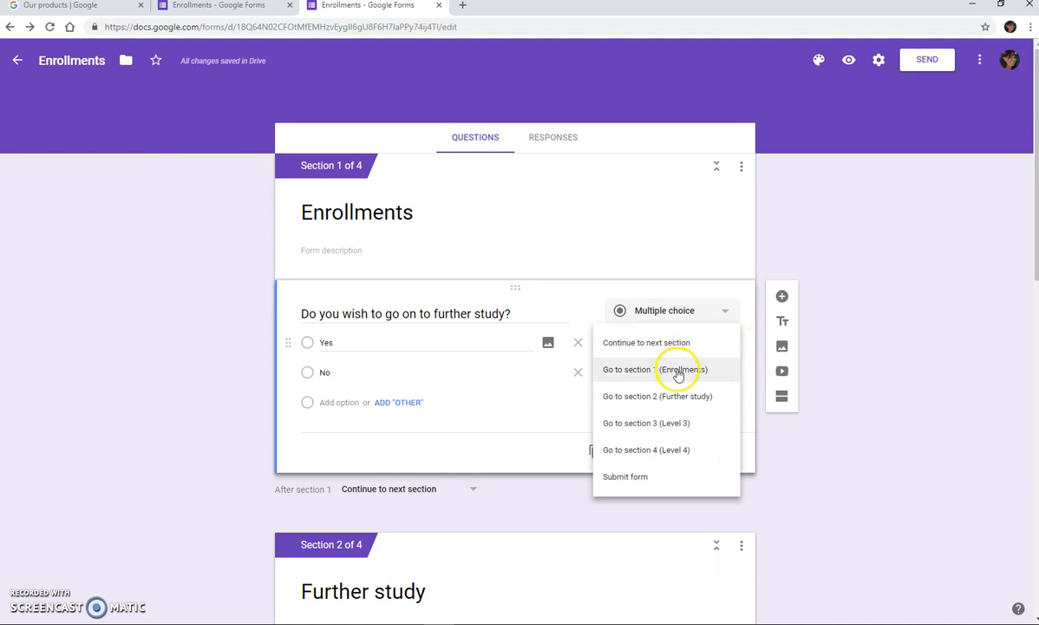
pyautogui.click(684, 397)
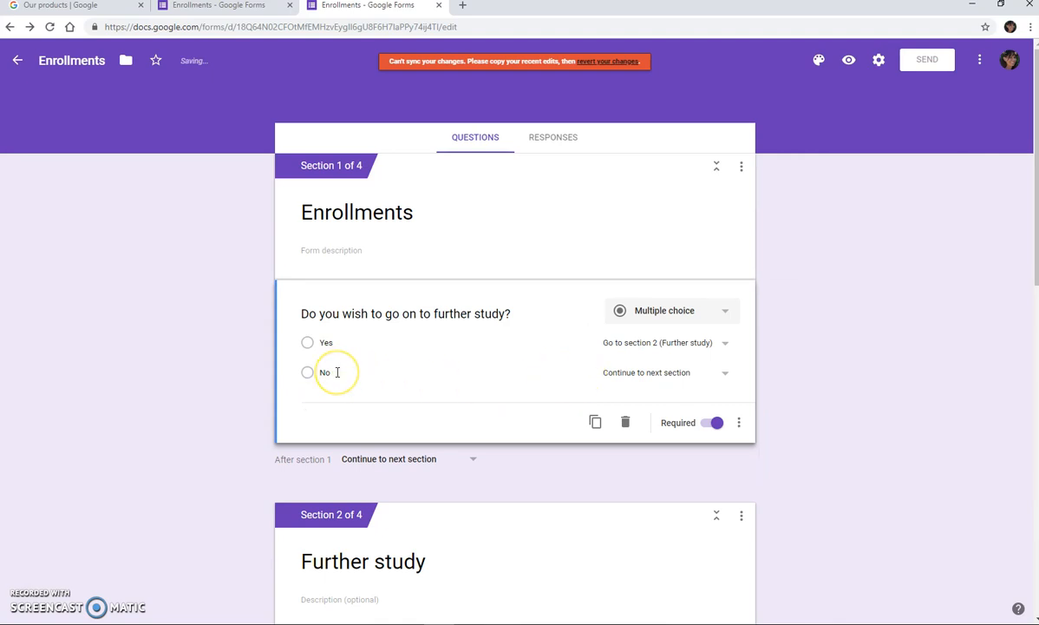
# - Try to open the "Please choose the program" question in the Level 4 section for editing
pyautogui.scroll(-5, 395, 413)
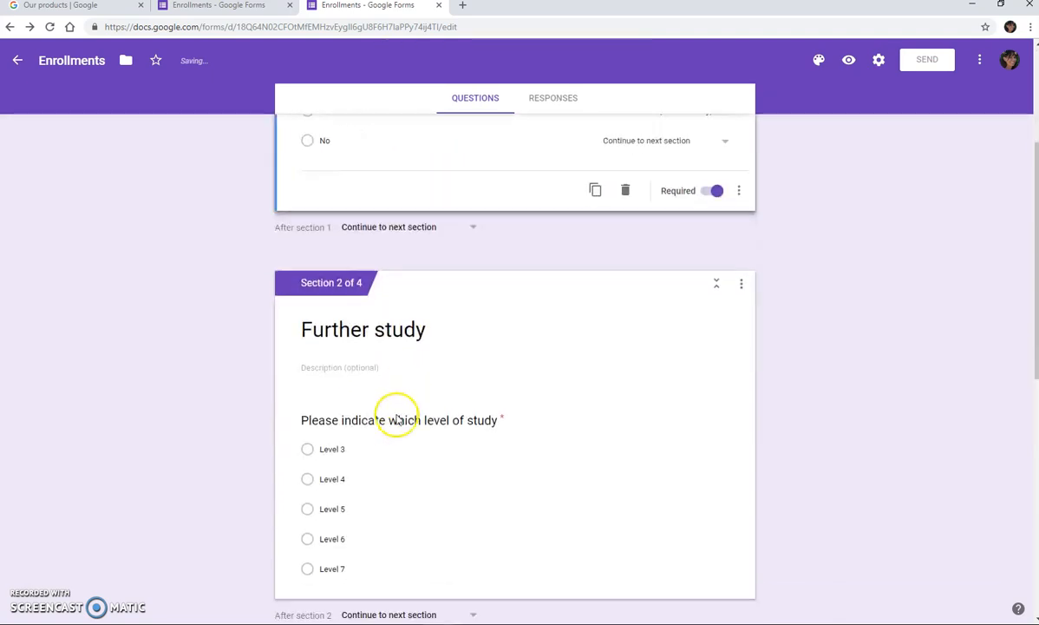
pyautogui.scroll(-4, 373, 348)
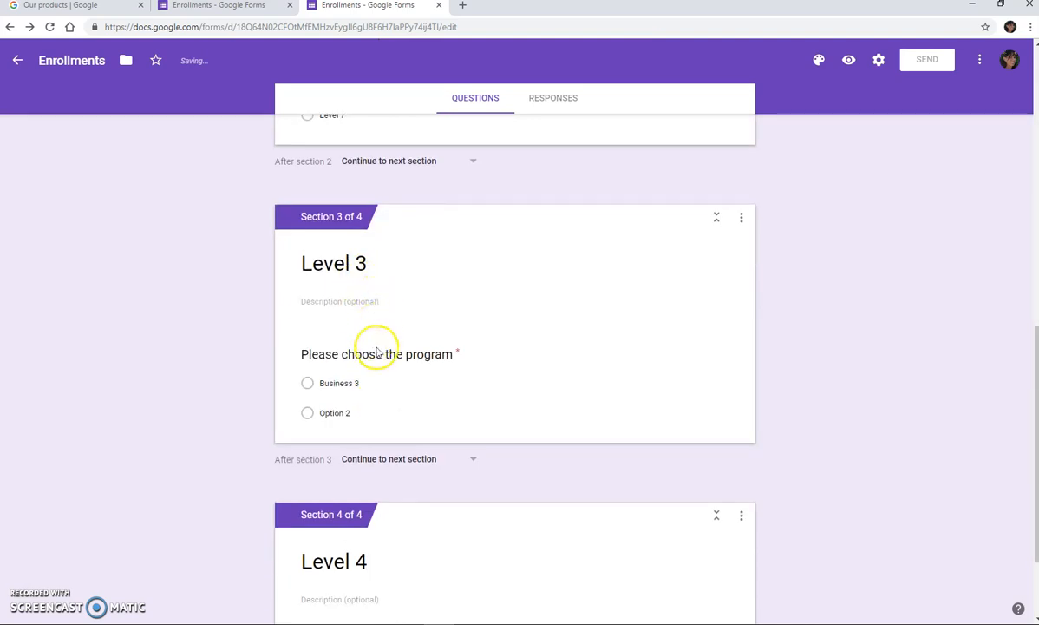
pyautogui.scroll(-2, 395, 403)
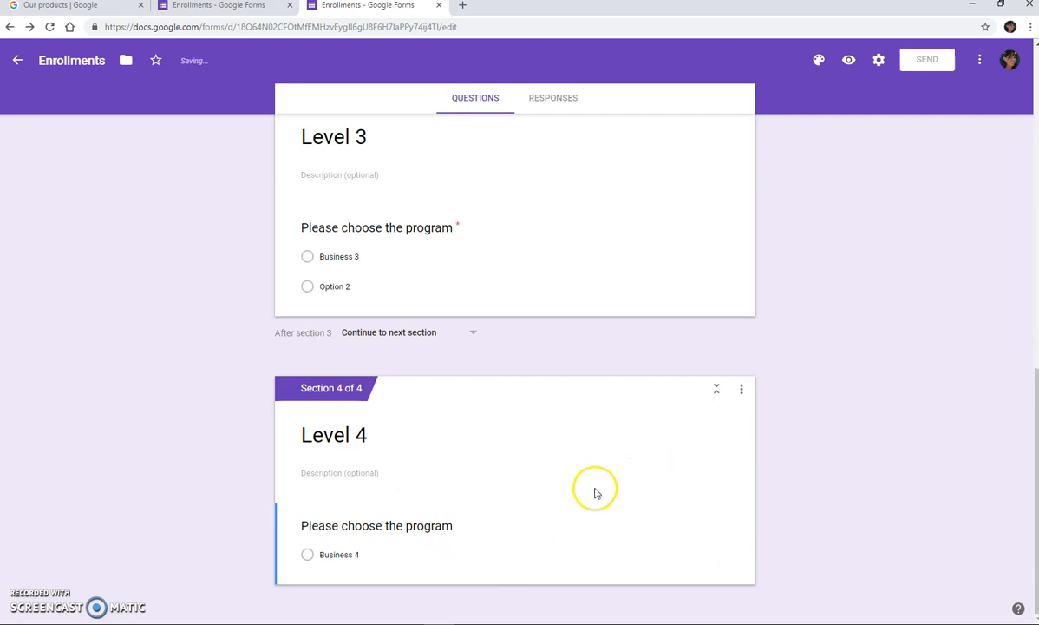
pyautogui.click(371, 455)
pyautogui.click(553, 523)
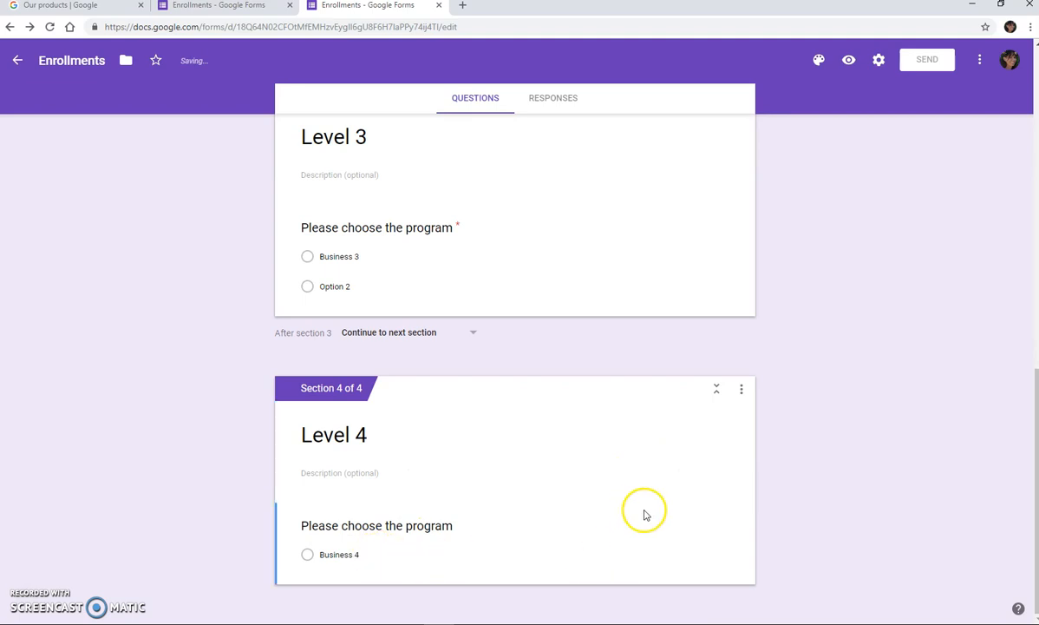
pyautogui.click(485, 450)
pyautogui.click(387, 539)
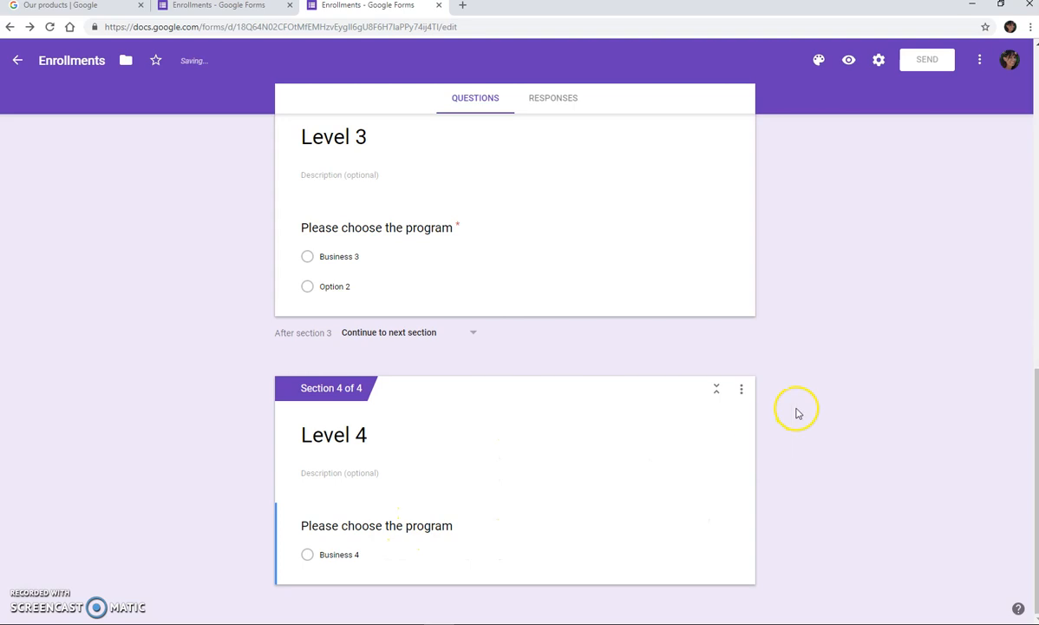
# - Try to open the questions in the Level 3, Further study and Level 4 sections for editing
pyautogui.scroll(2, 797, 413)
pyautogui.scroll(-2, 797, 413)
pyautogui.scroll(4, 797, 413)
pyautogui.scroll(2, 797, 413)
pyautogui.scroll(-4, 795, 413)
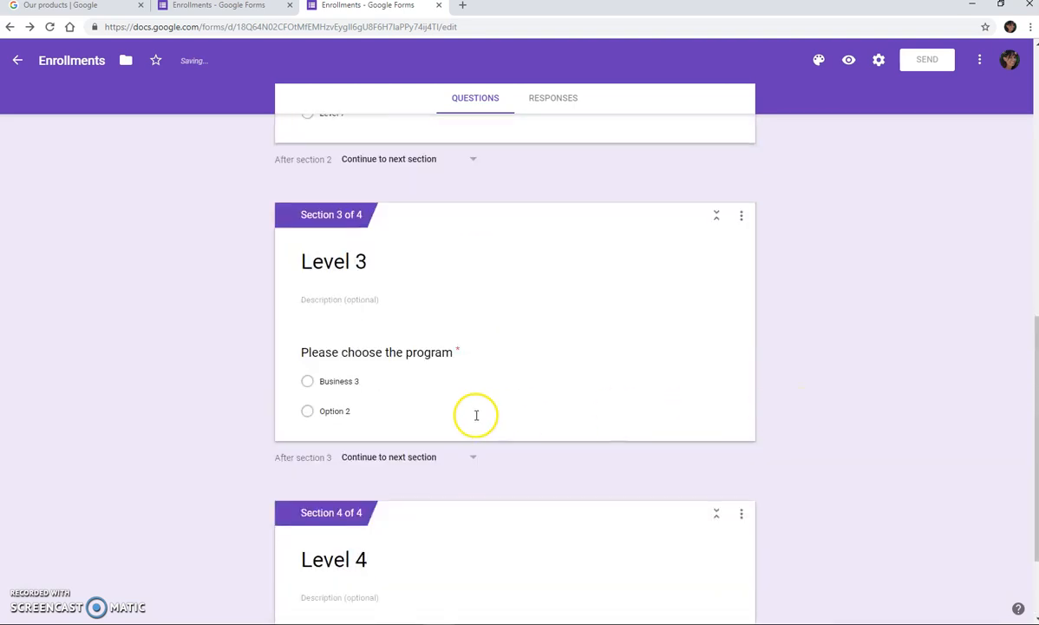
pyautogui.click(493, 380)
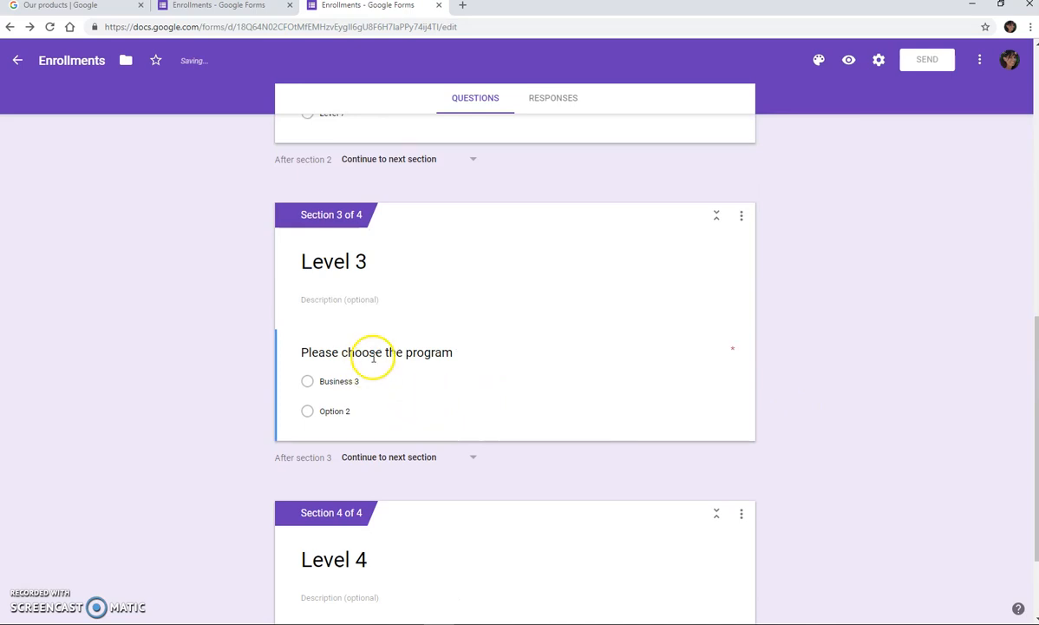
pyautogui.scroll(2, 450, 320)
pyautogui.click(440, 265)
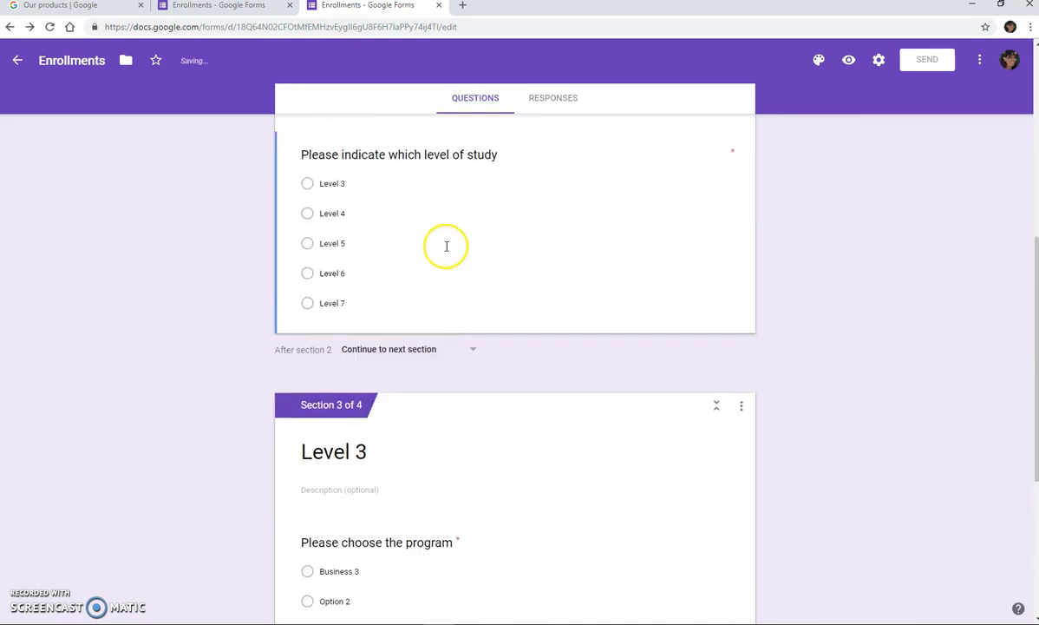
pyautogui.scroll(2, 467, 300)
pyautogui.scroll(-4, 498, 350)
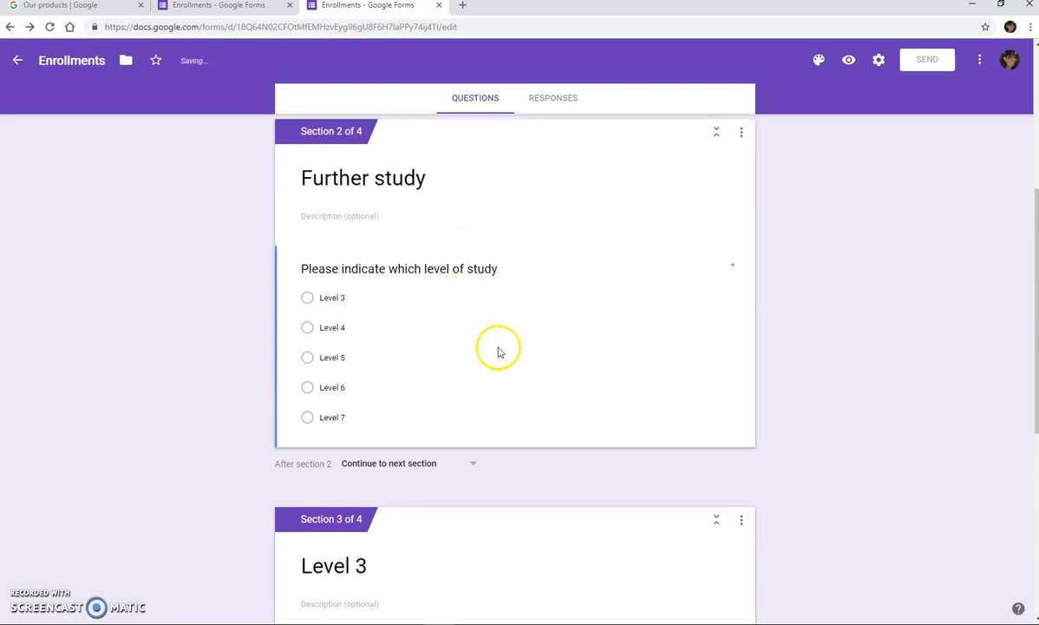
pyautogui.click(450, 363)
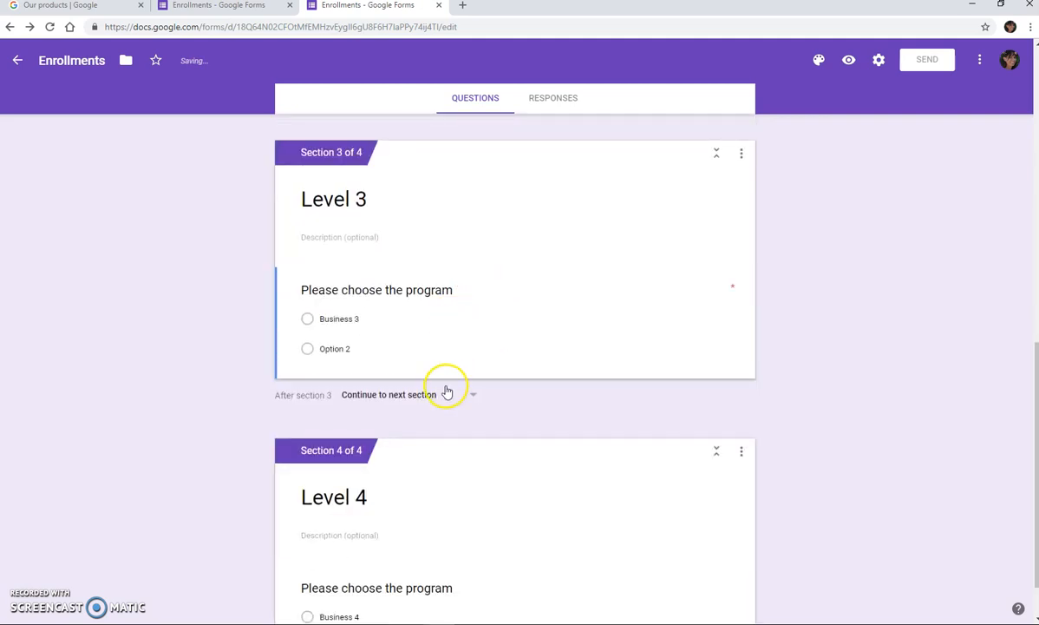
pyautogui.scroll(-1, 447, 392)
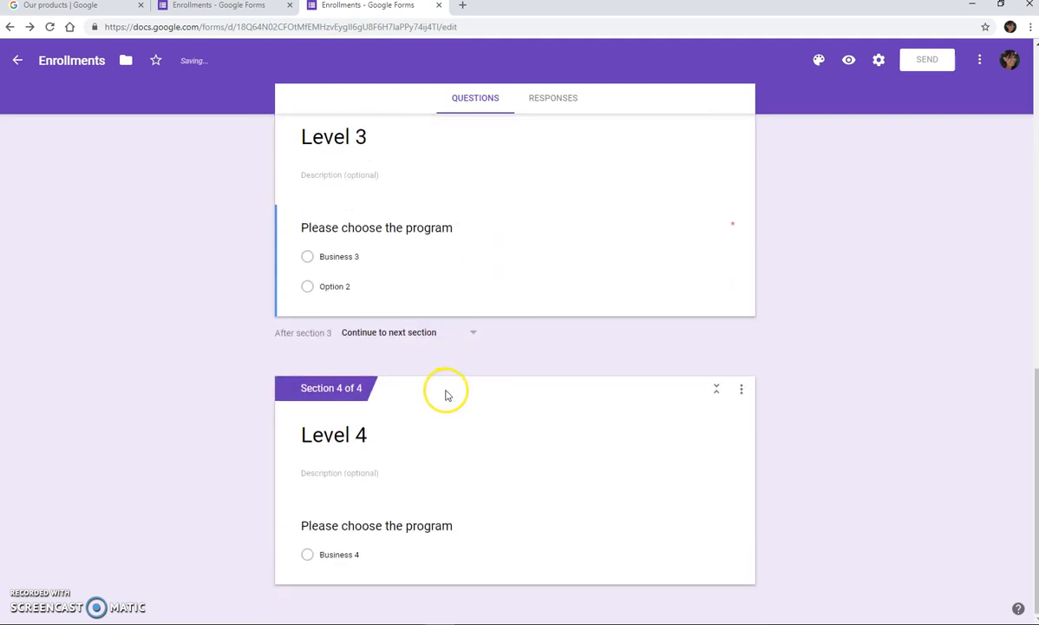
pyautogui.click(406, 519)
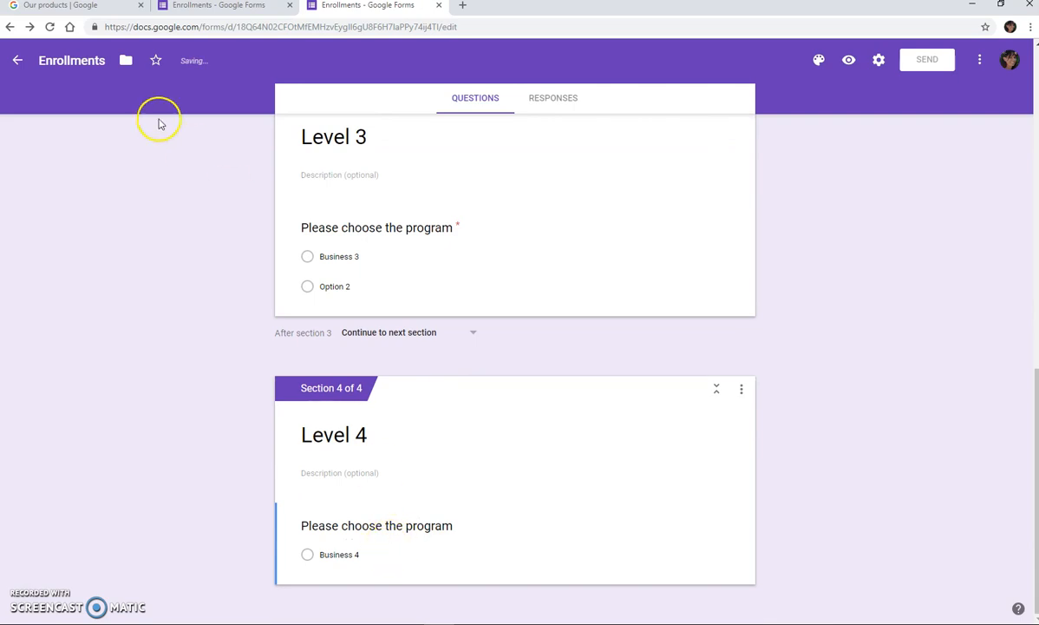
# - Reload the form and add a section after Level 4 titled "Future plans"
pyautogui.click(49, 28)
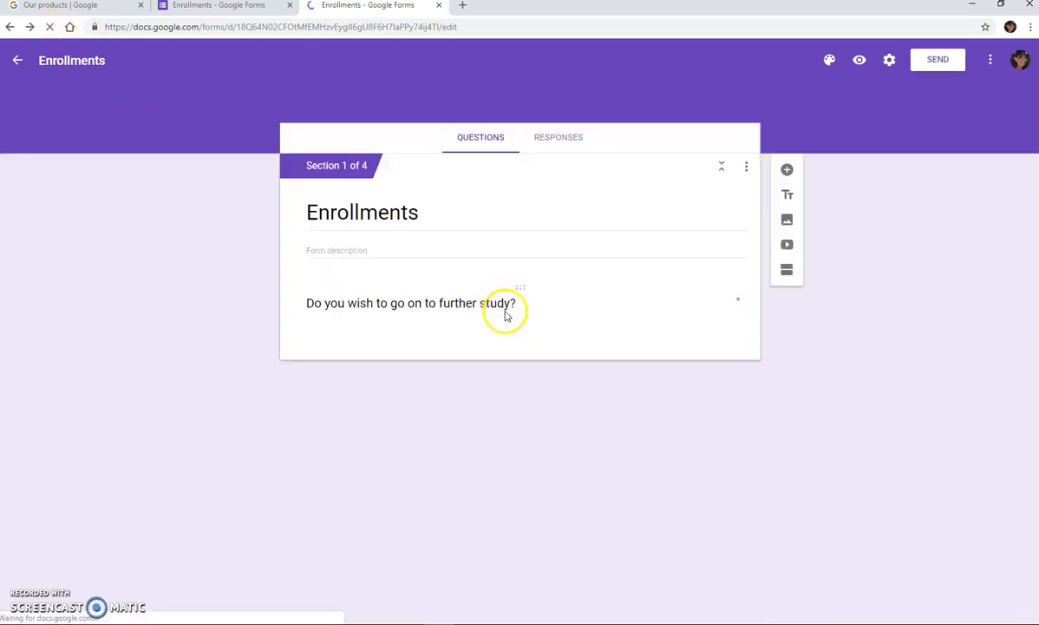
pyautogui.scroll(-15, 506, 316)
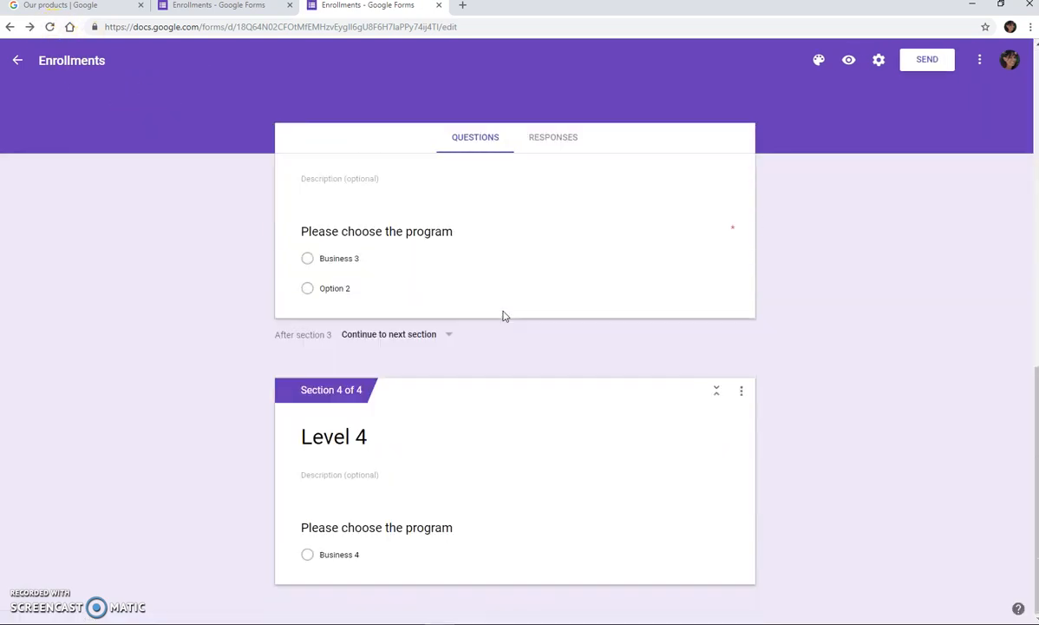
pyautogui.click(491, 538)
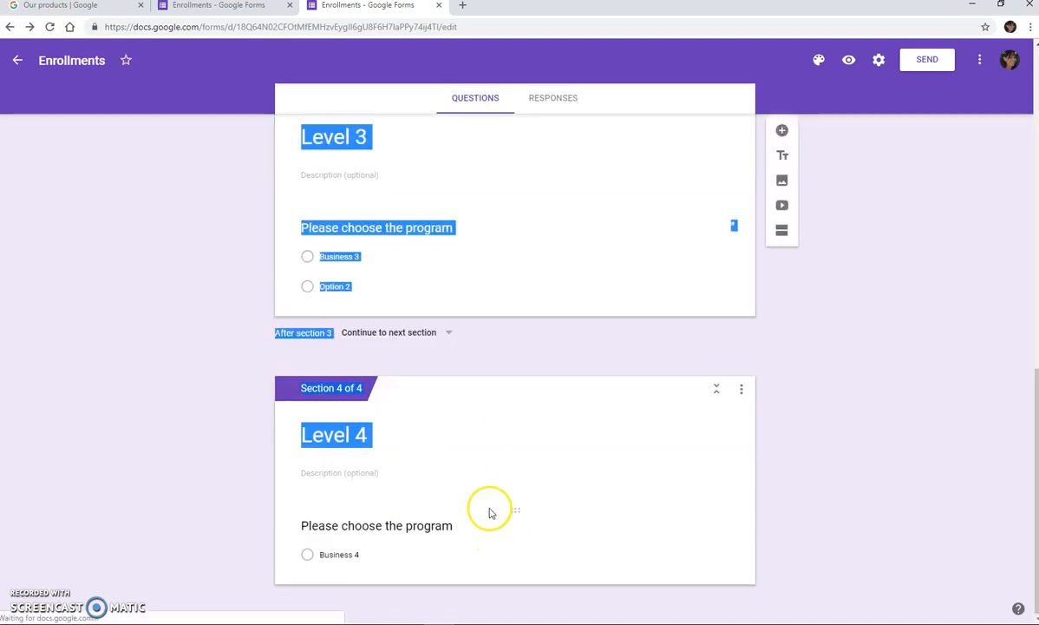
pyautogui.click(453, 559)
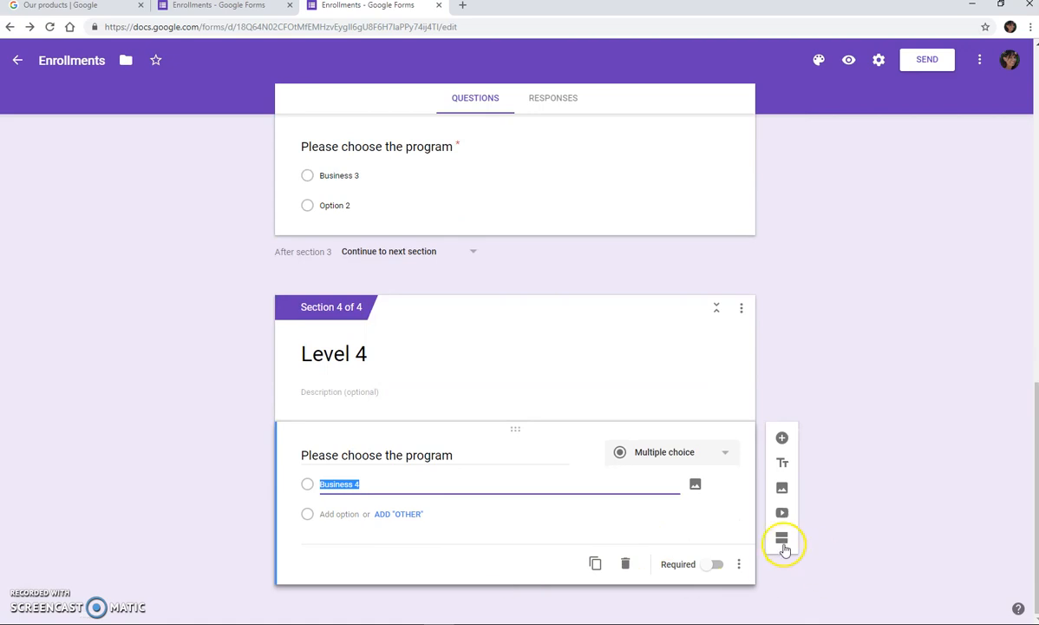
pyautogui.click(783, 543)
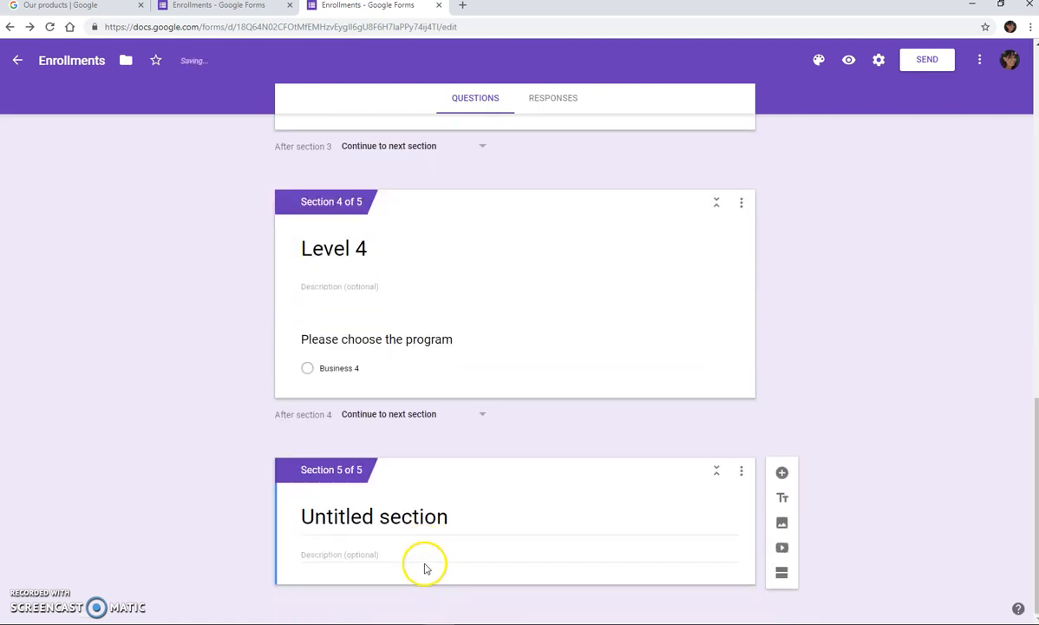
pyautogui.moveTo(447, 516); pyautogui.dragTo(314, 515)
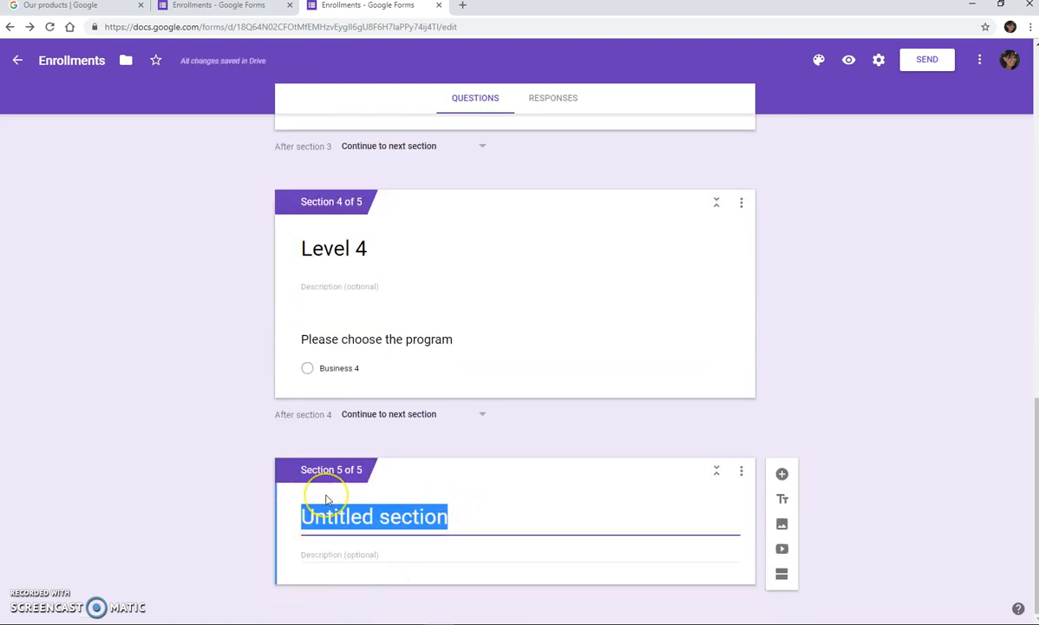
pyautogui.write('Fur')
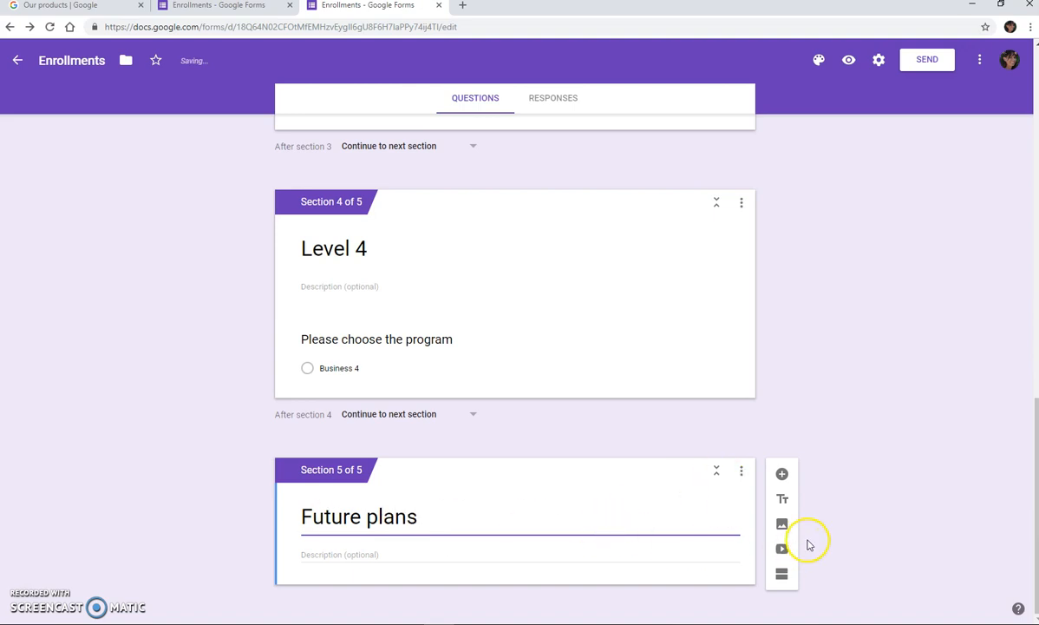
# - Add a required paragraph question "What are your future plans, if not study?" to the Future plans section
pyautogui.click(782, 476)
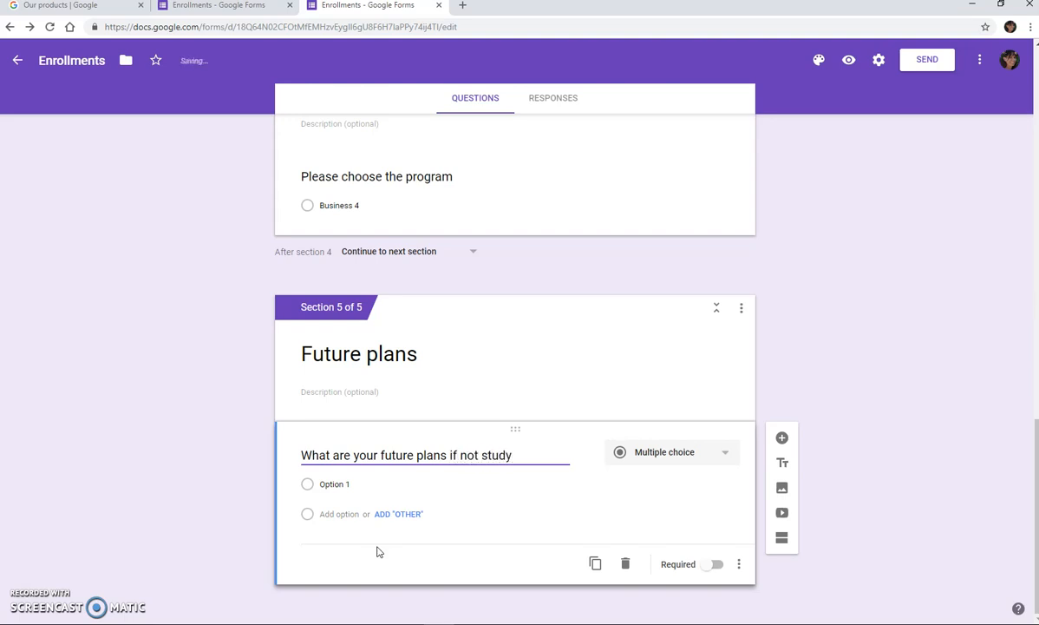
pyautogui.write('?')
pyautogui.click(447, 478)
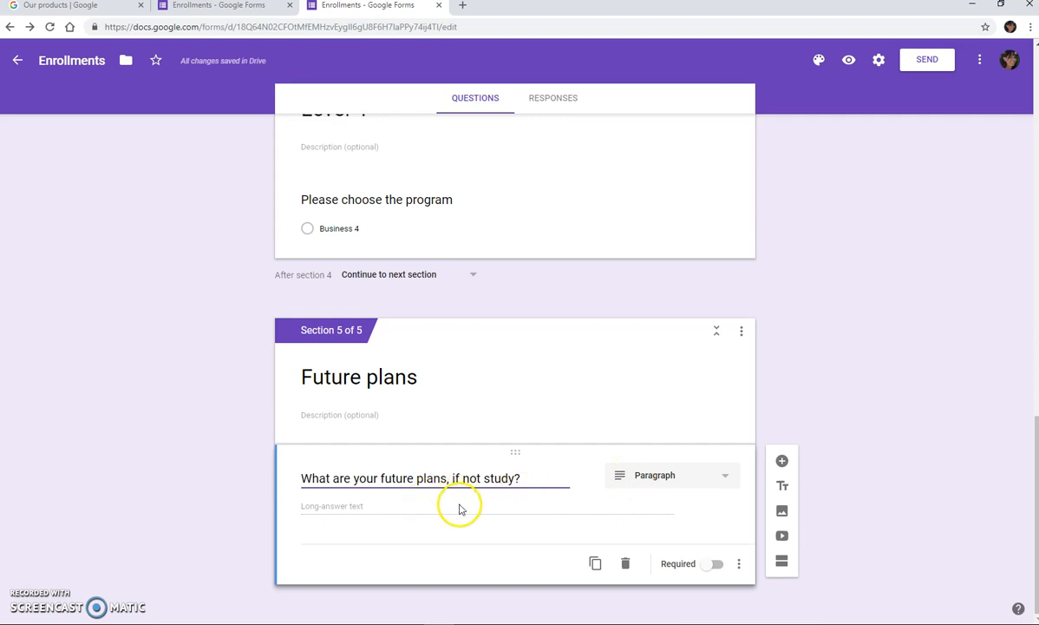
pyautogui.click(718, 564)
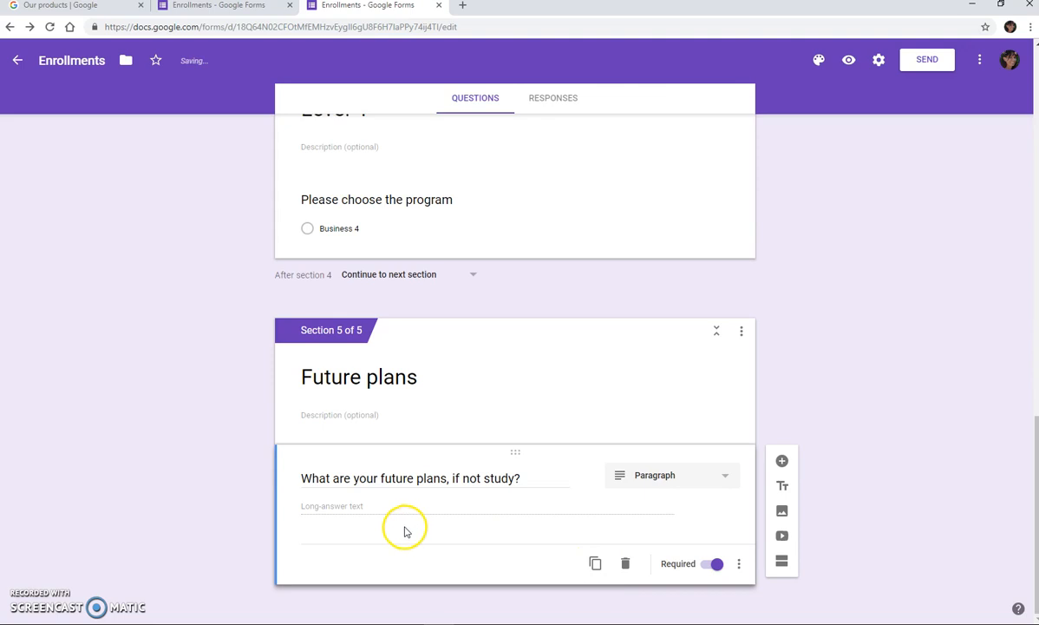
# - Route the "No" answer of the further study question to section 5 (Future plans) and open the form preview
pyautogui.scroll(15, 404, 531)
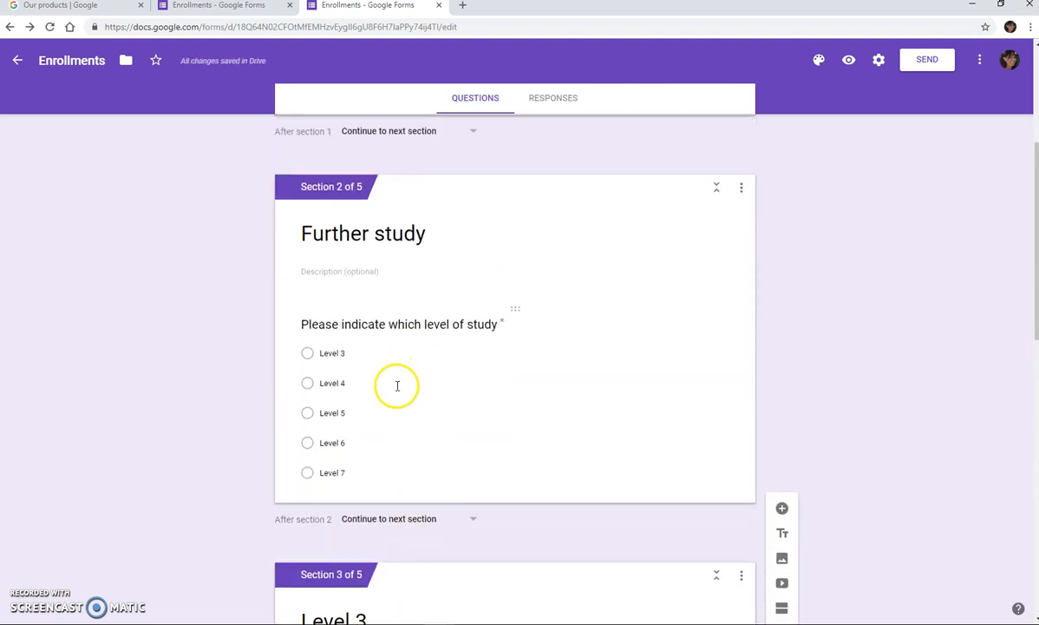
pyautogui.scroll(4, 397, 385)
pyautogui.click(473, 364)
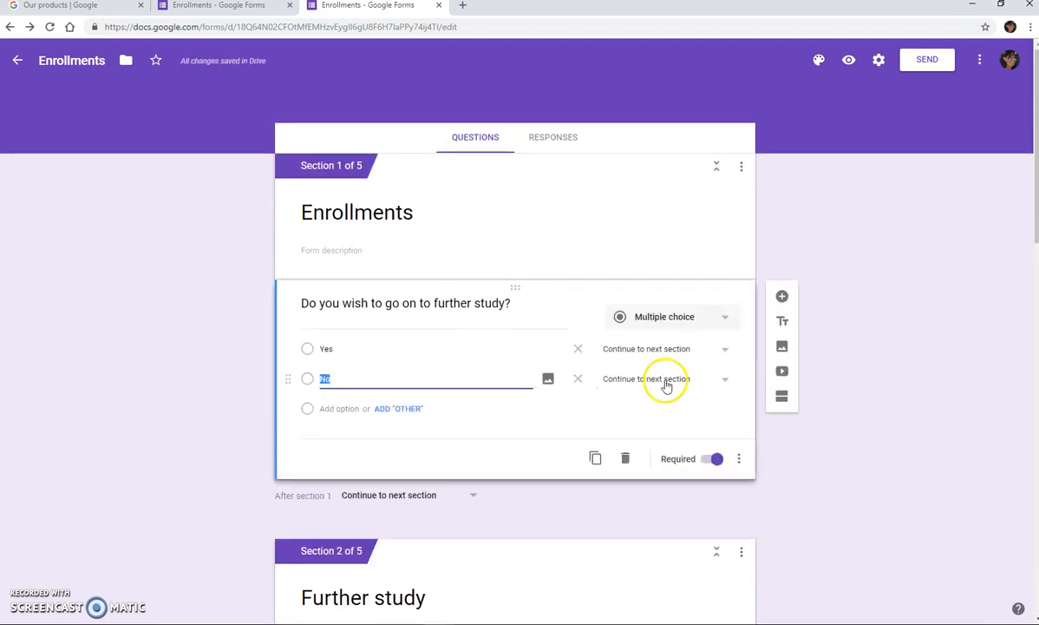
pyautogui.click(724, 382)
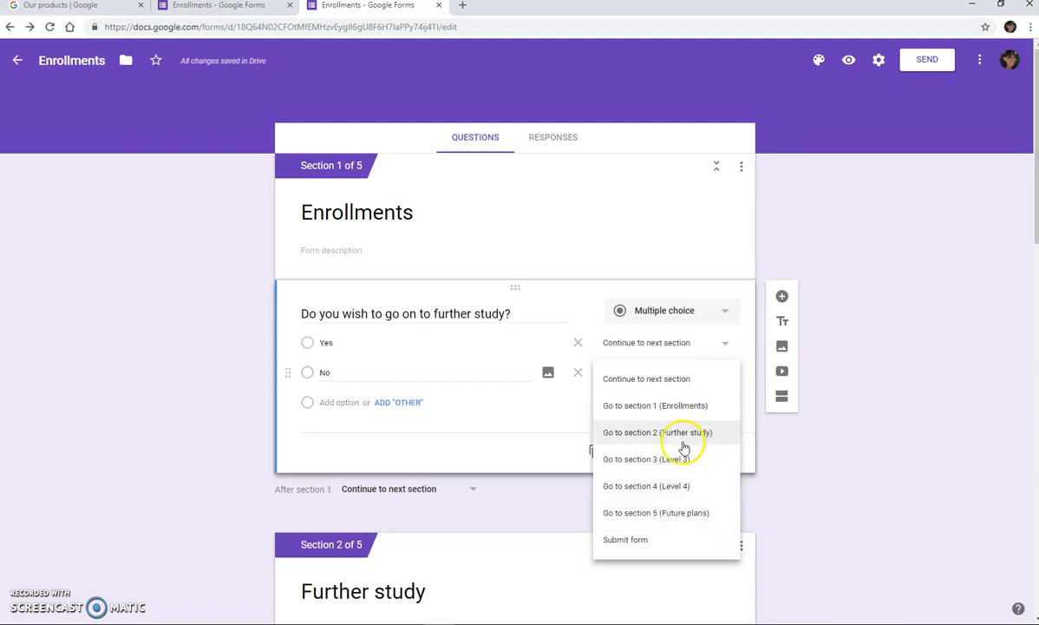
pyautogui.click(686, 514)
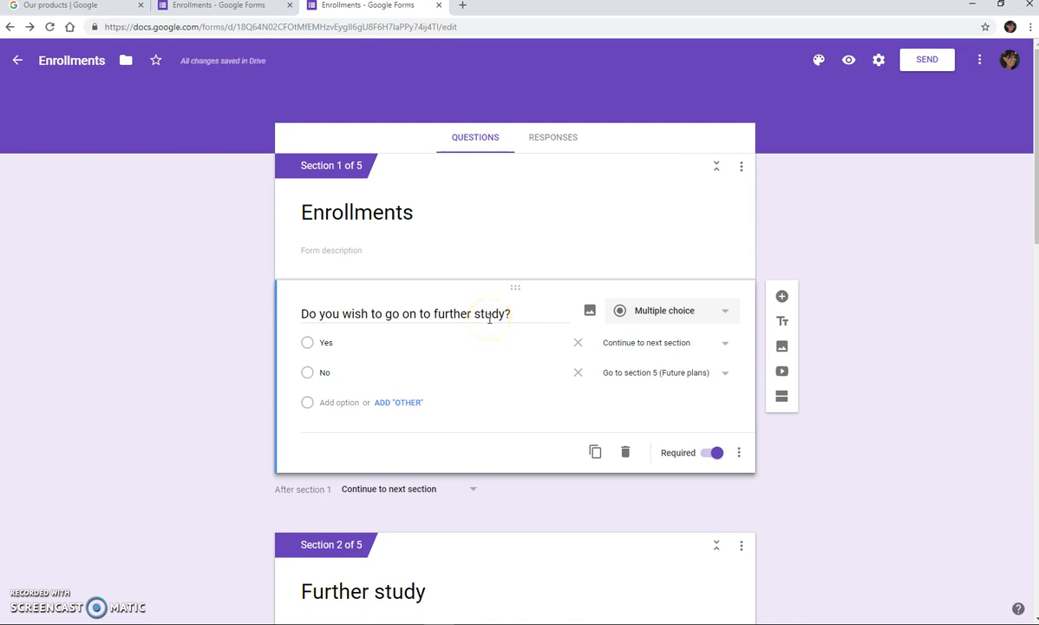
pyautogui.click(849, 63)
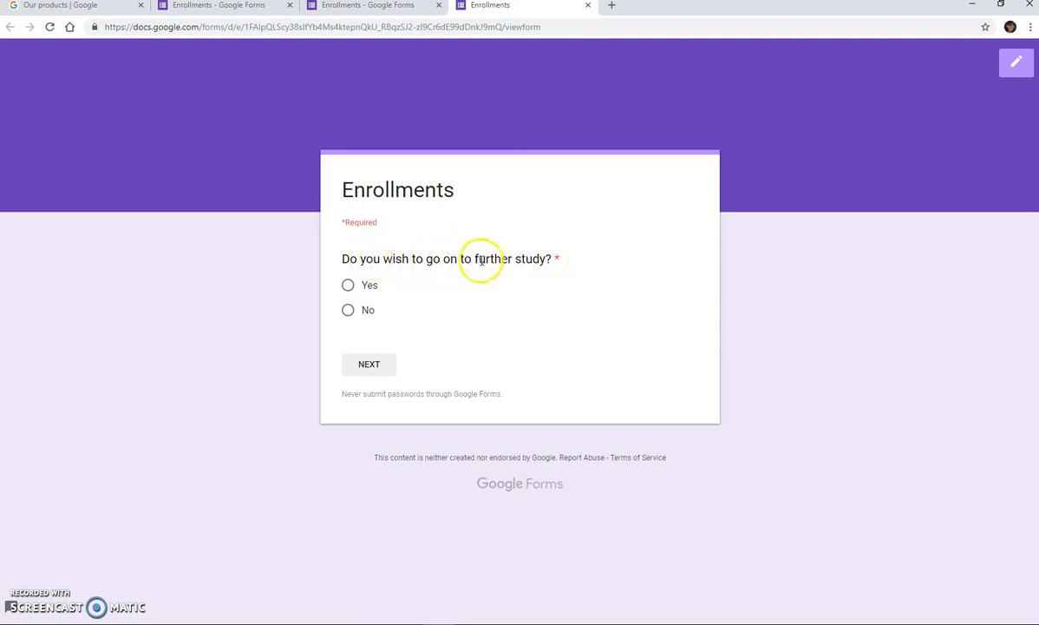
# - Test the form preview by answering "Yes" to further study and choosing "Level 4", advancing to the section that follows
pyautogui.click(348, 285)
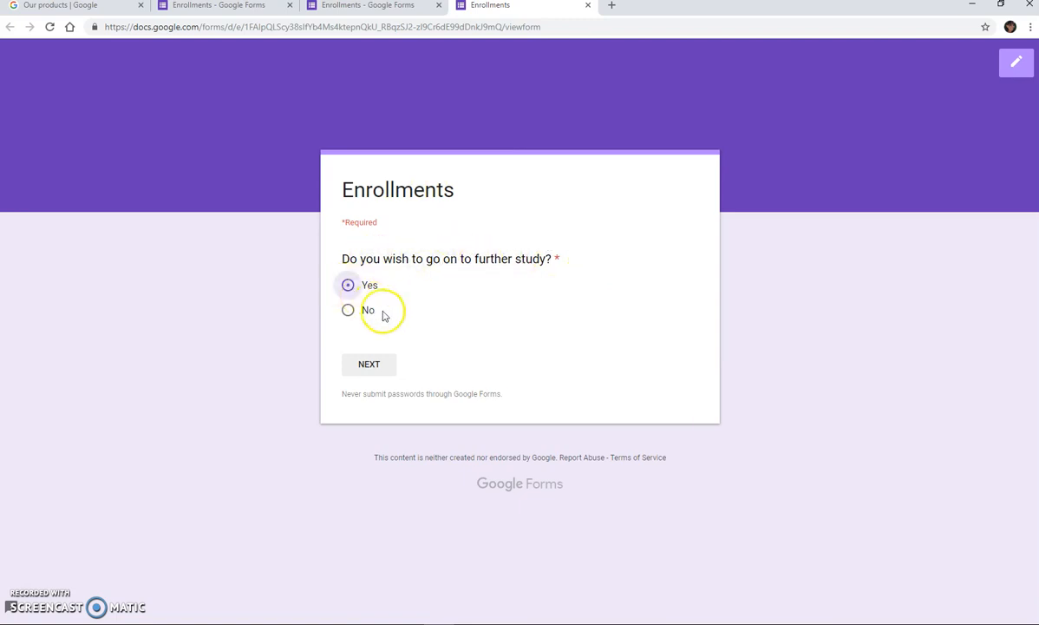
pyautogui.click(368, 365)
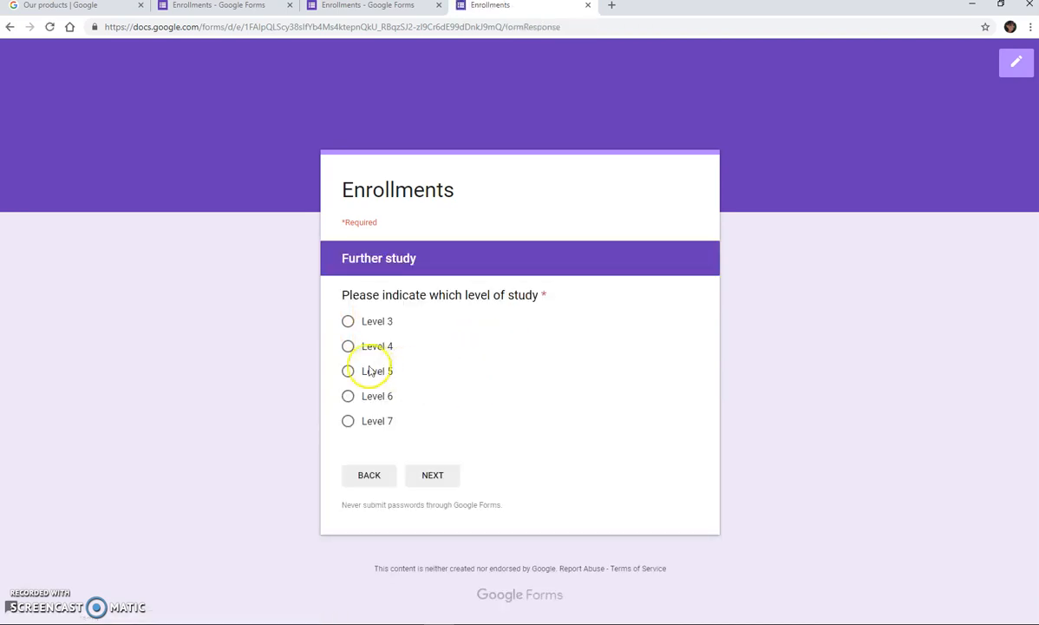
pyautogui.click(348, 346)
pyautogui.click(430, 477)
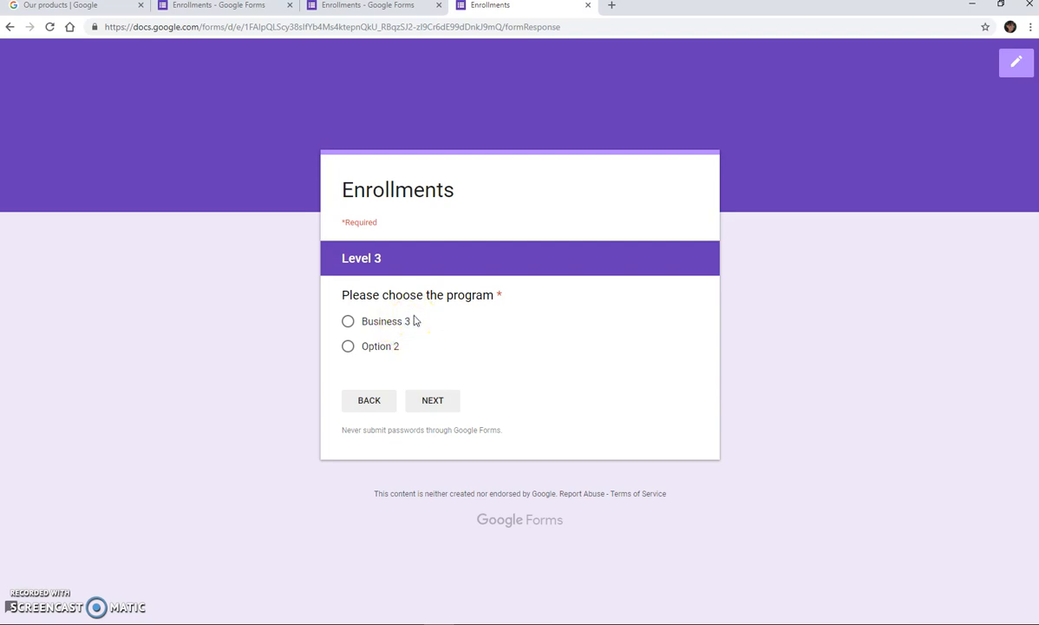
# - Return to editing the form and enable going to a section based on answer for the "Please indicate which level of study" question
pyautogui.click(1013, 70)
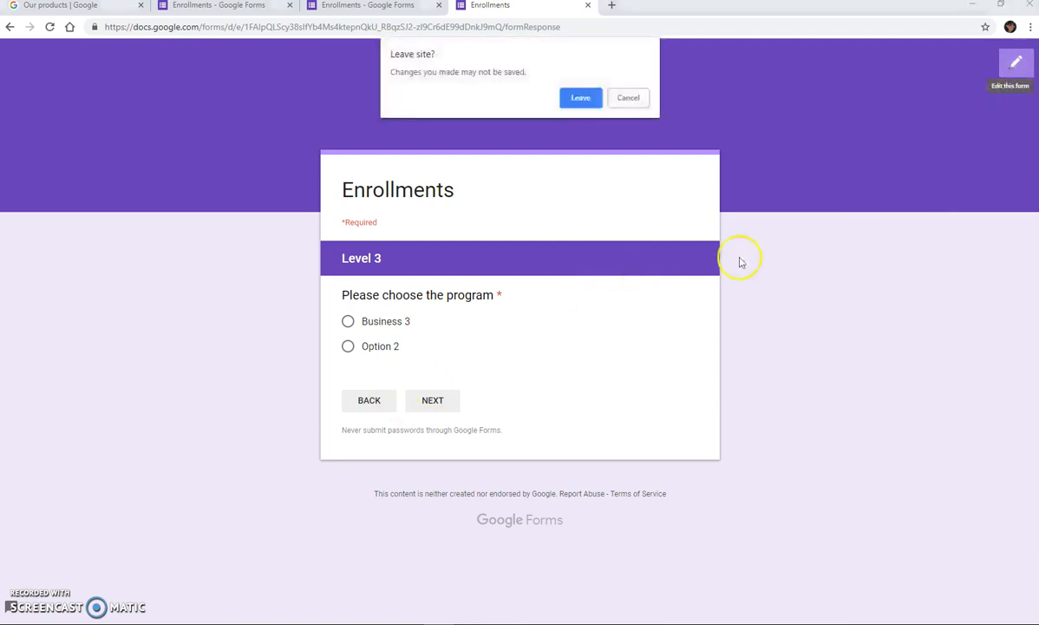
pyautogui.click(578, 96)
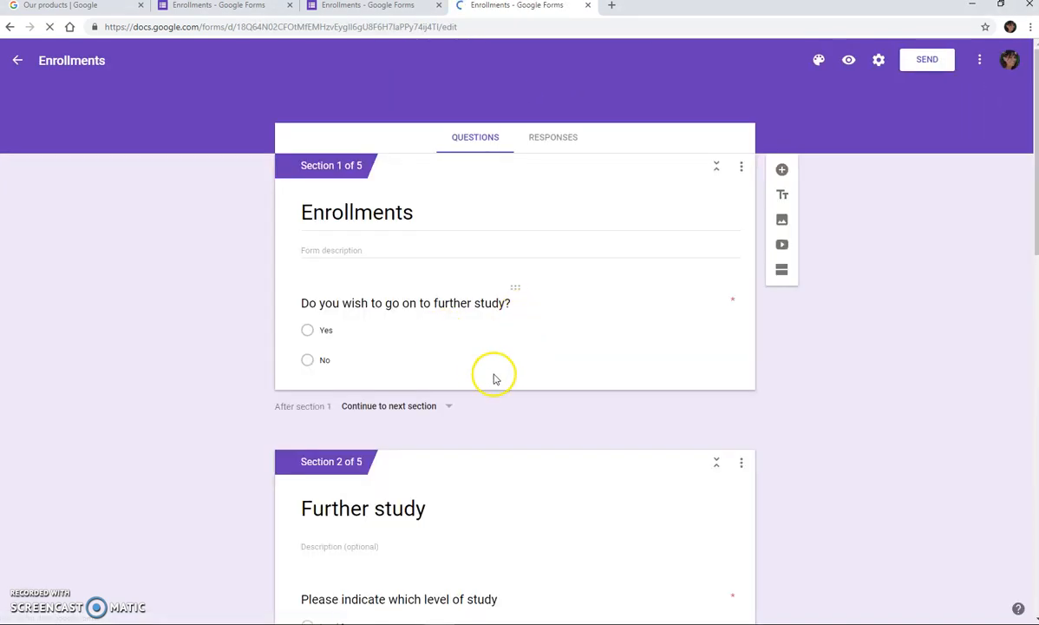
pyautogui.scroll(-5, 493, 422)
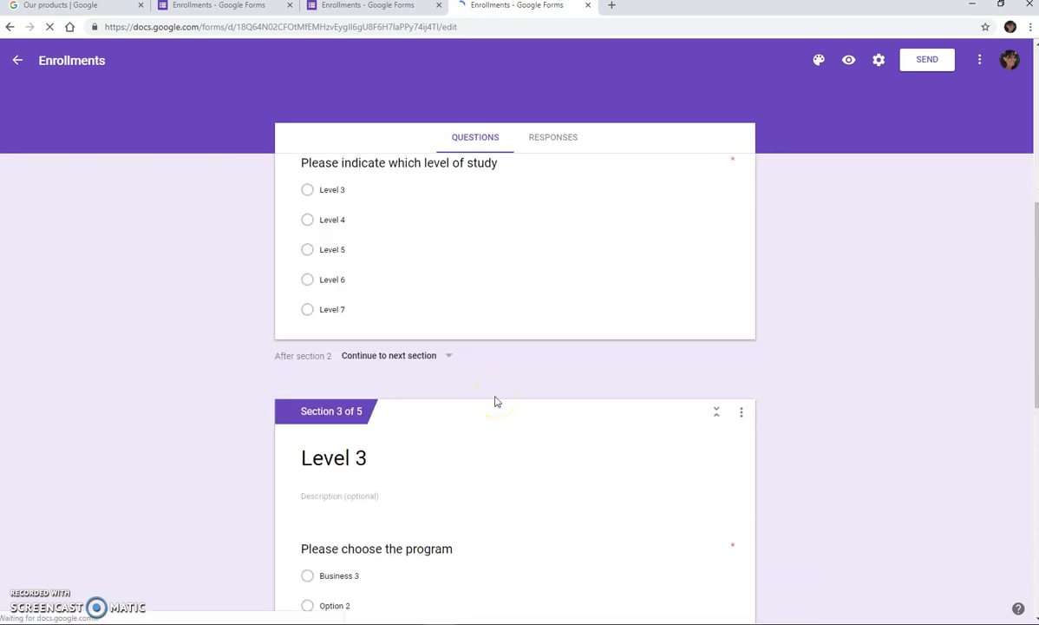
pyautogui.scroll(-2, 485, 503)
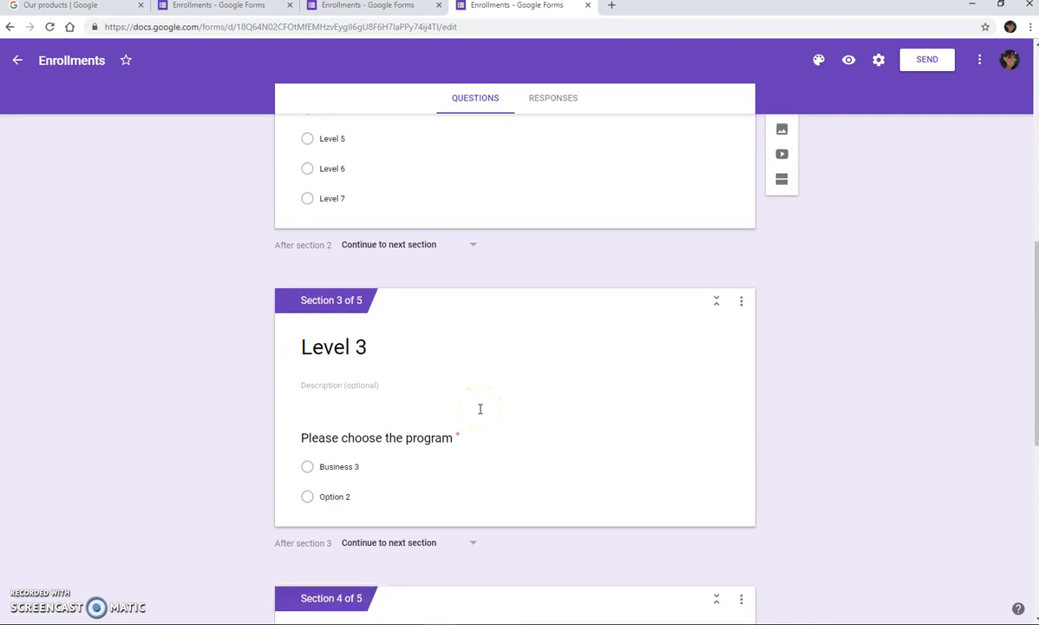
pyautogui.scroll(-1, 479, 408)
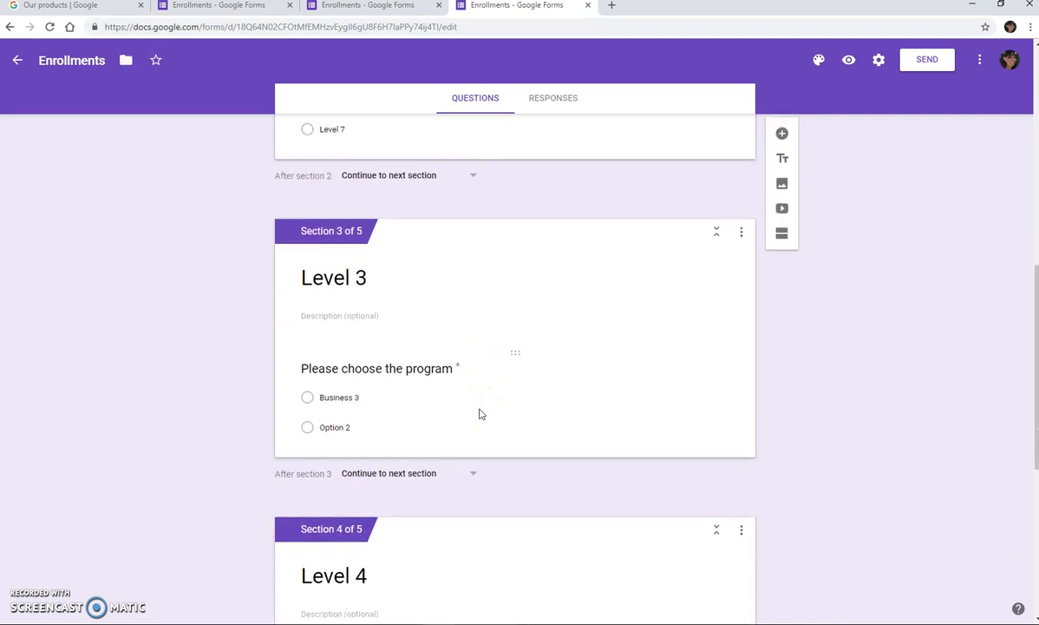
pyautogui.scroll(2, 479, 411)
pyautogui.scroll(1, 479, 411)
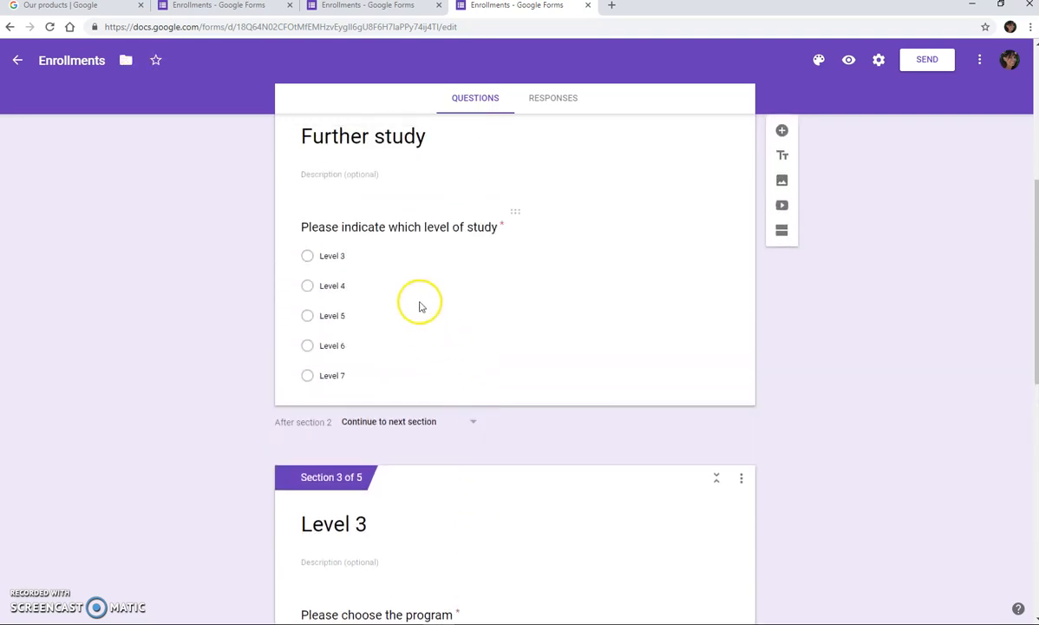
pyautogui.scroll(1, 420, 304)
pyautogui.click(516, 378)
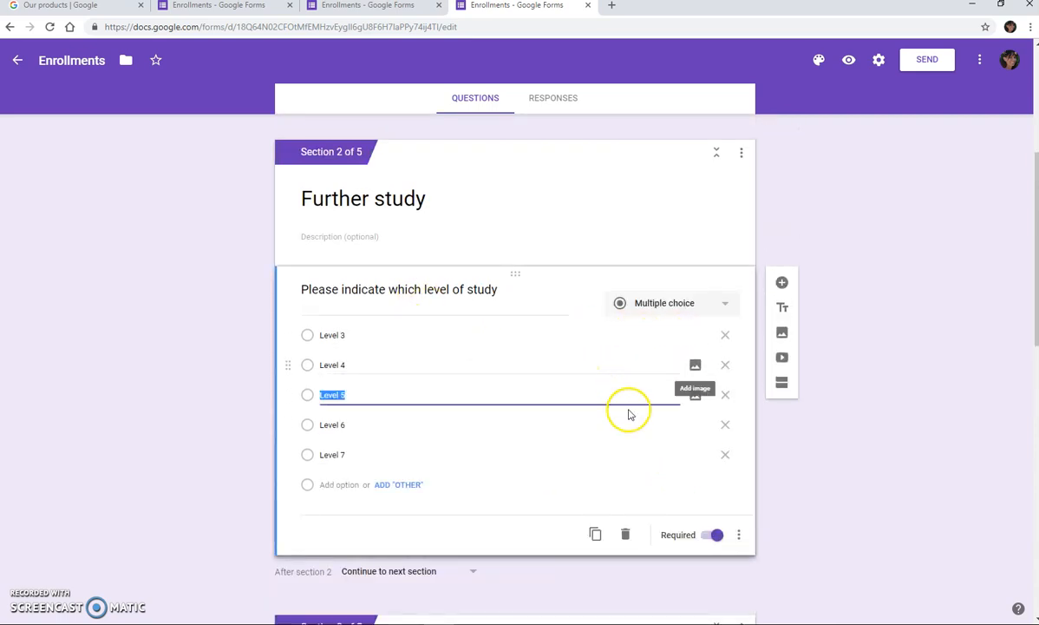
pyautogui.click(740, 538)
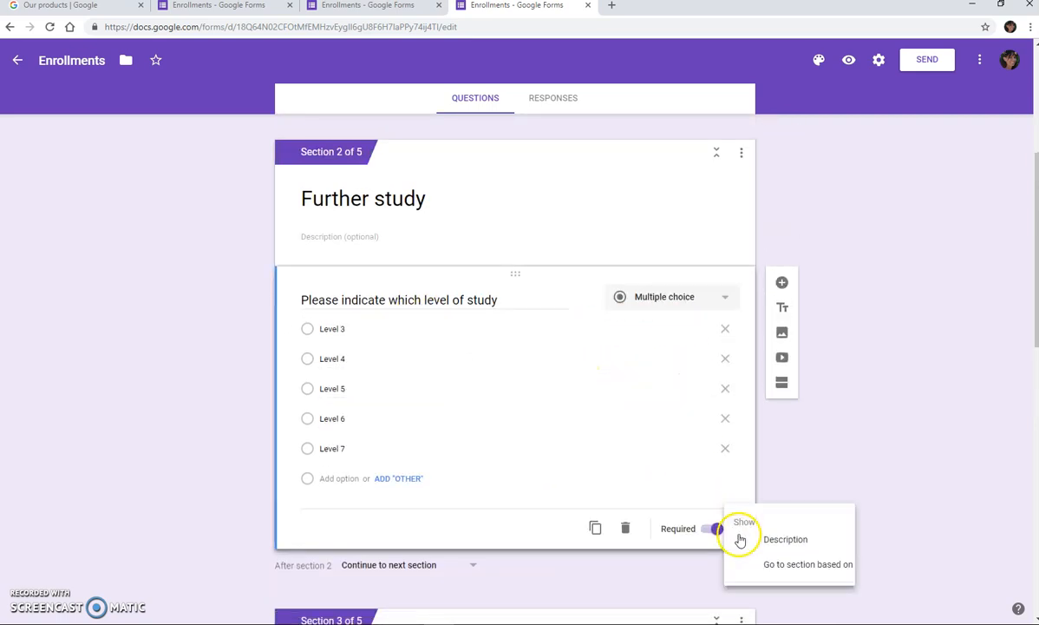
pyautogui.click(807, 562)
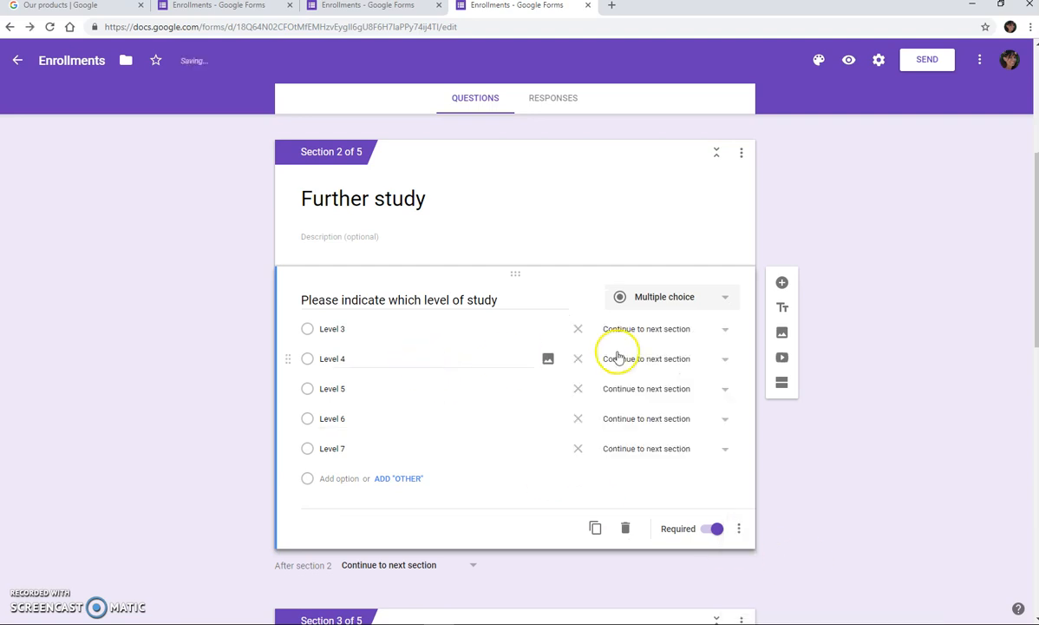
# - Route the "Level 3" answer to section 3 (Level 3) and the "Level 4" answer to section 4 (Level 4)
pyautogui.click(727, 329)
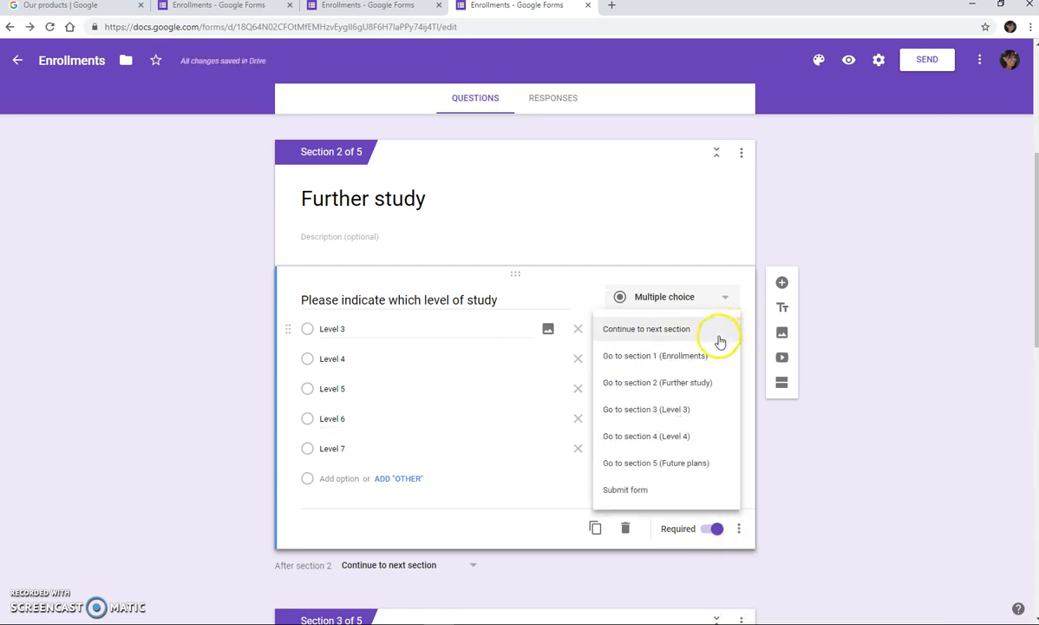
pyautogui.click(677, 408)
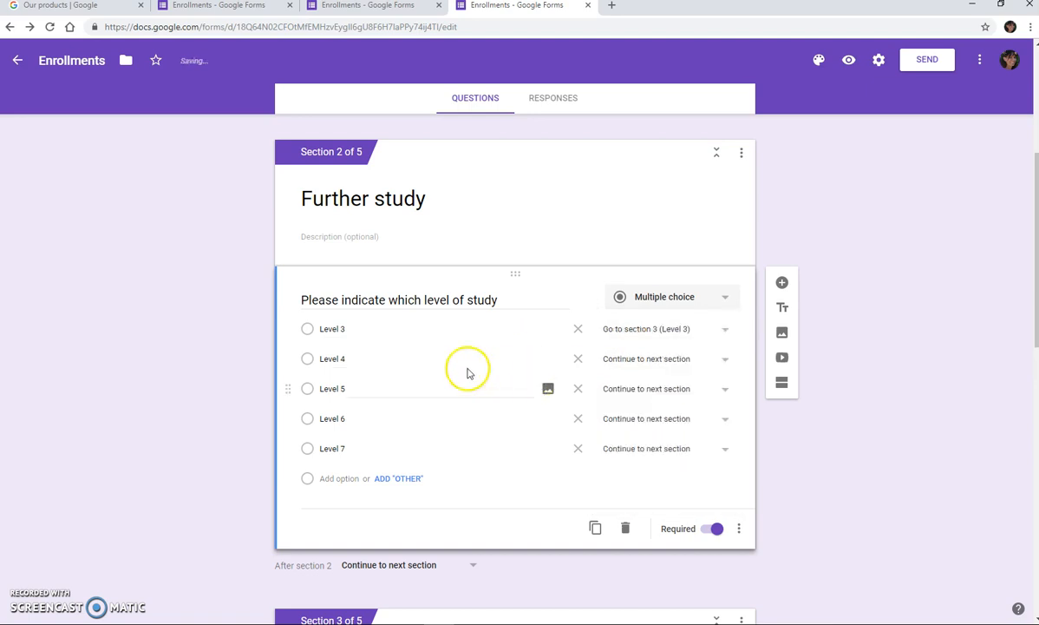
pyautogui.click(722, 361)
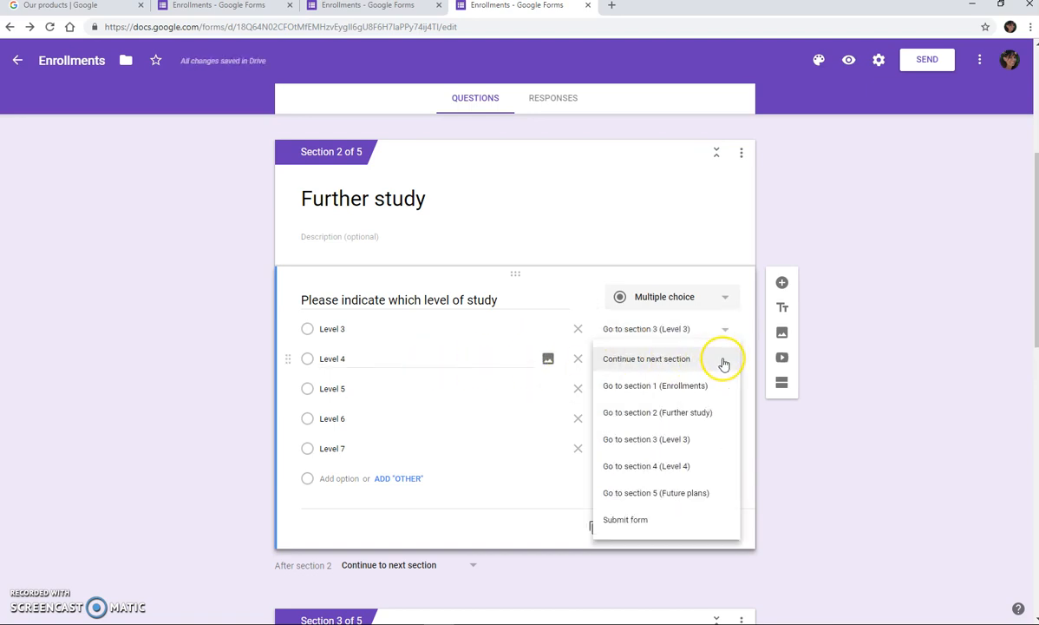
pyautogui.click(678, 469)
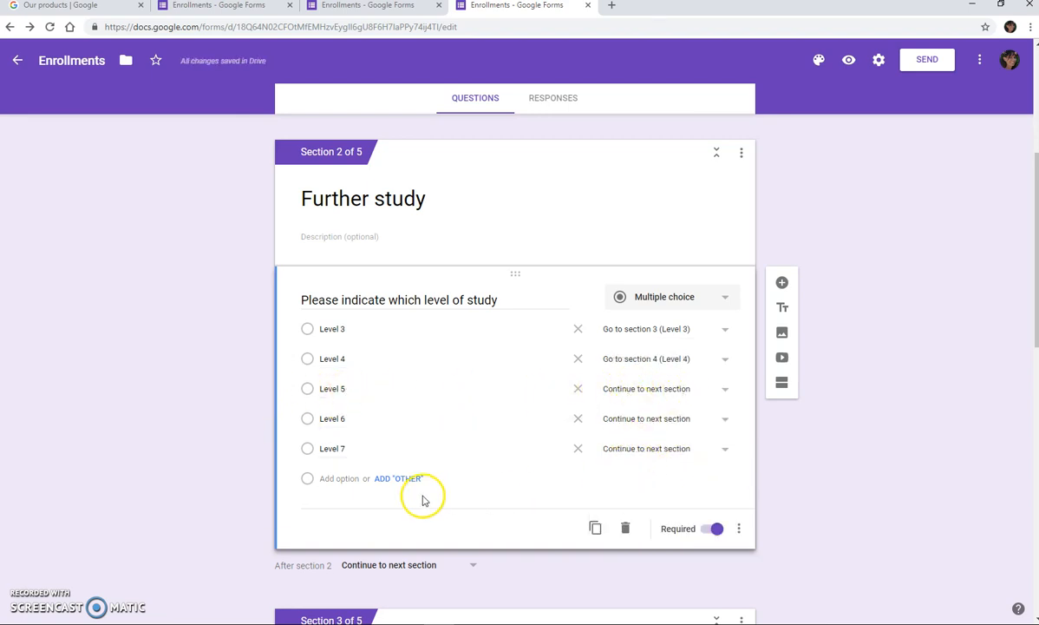
# - Open a new form preview and test the updated routing with the answers "Yes" and "Level 4"
pyautogui.click(848, 60)
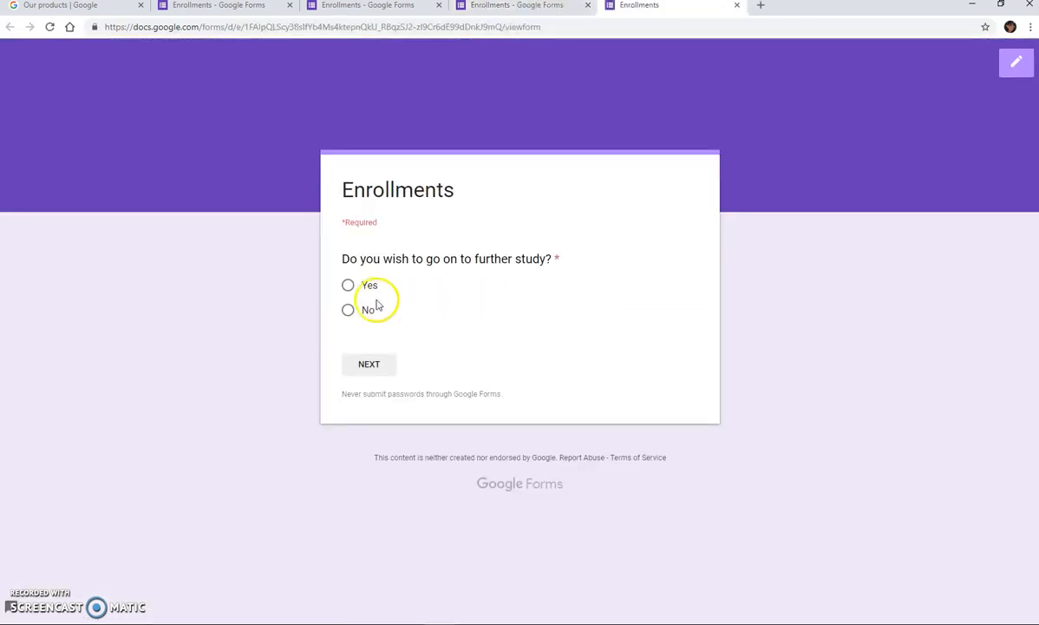
pyautogui.click(348, 285)
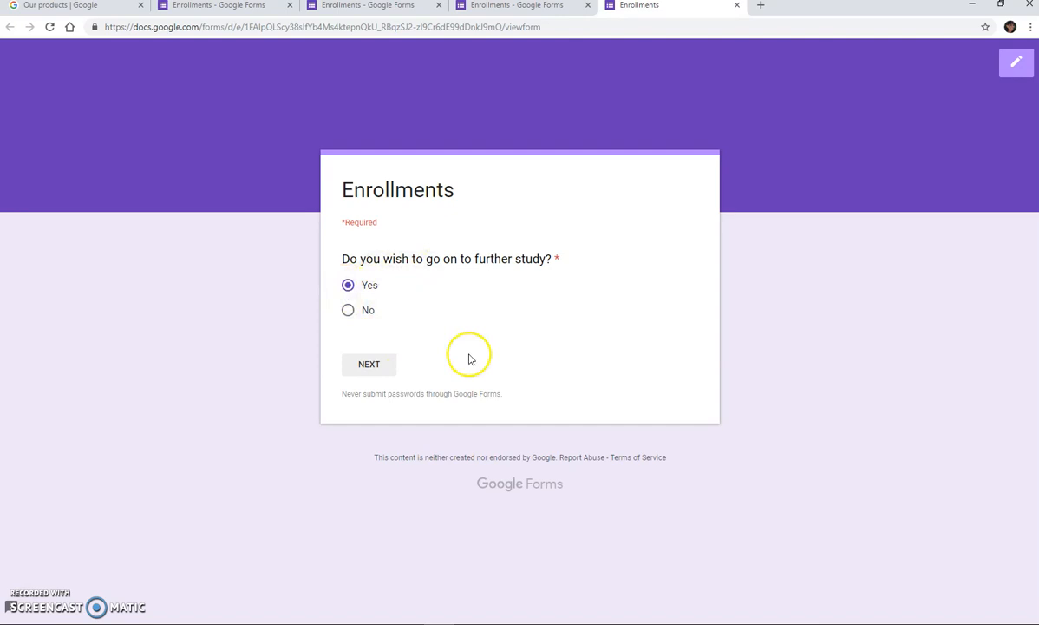
pyautogui.click(371, 368)
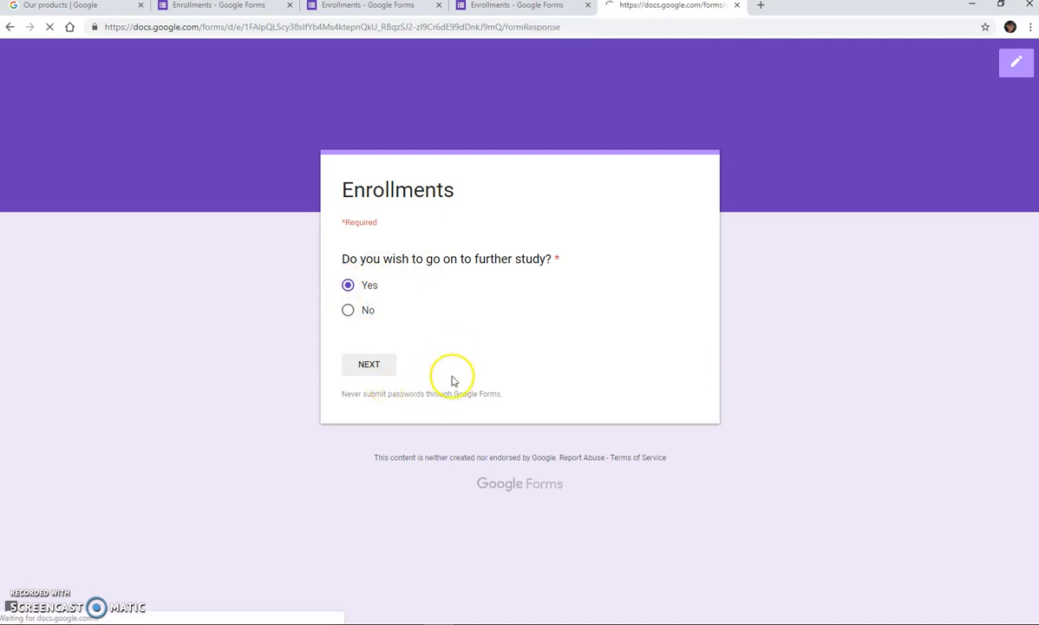
pyautogui.click(348, 346)
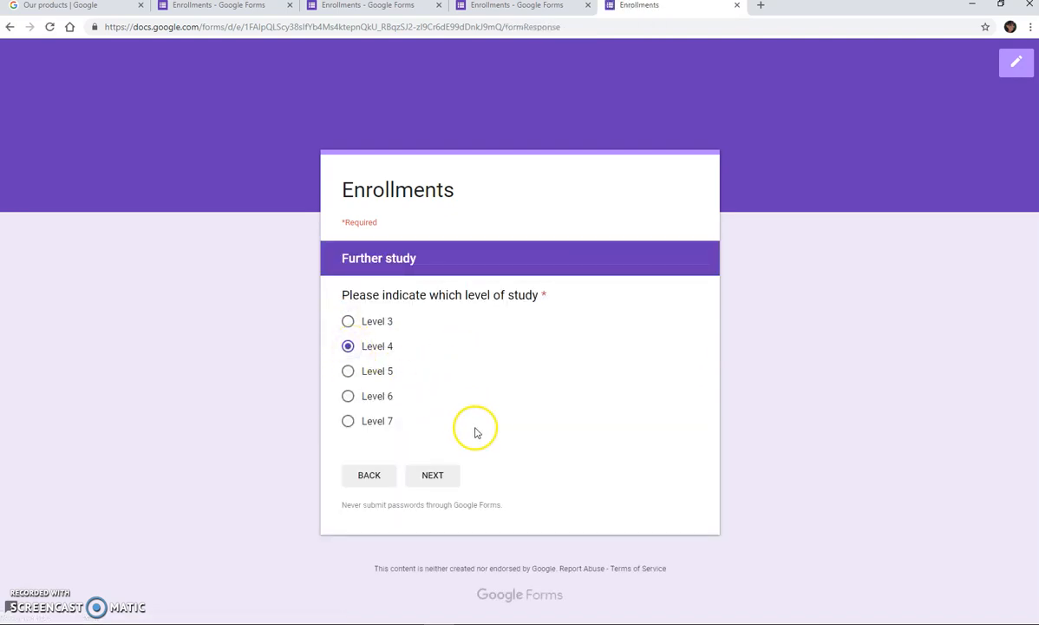
pyautogui.click(431, 478)
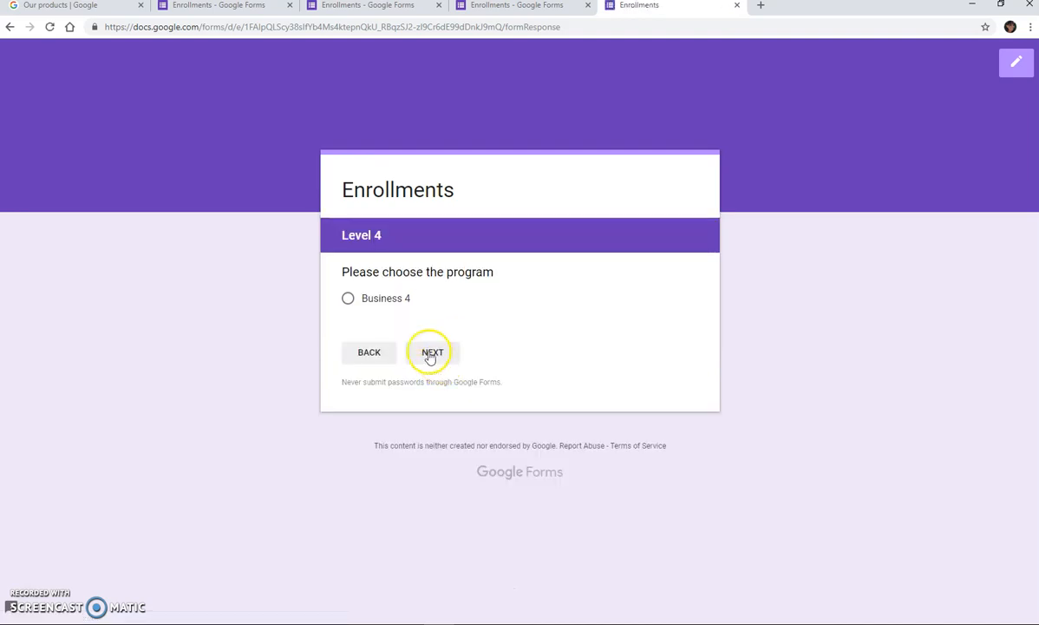